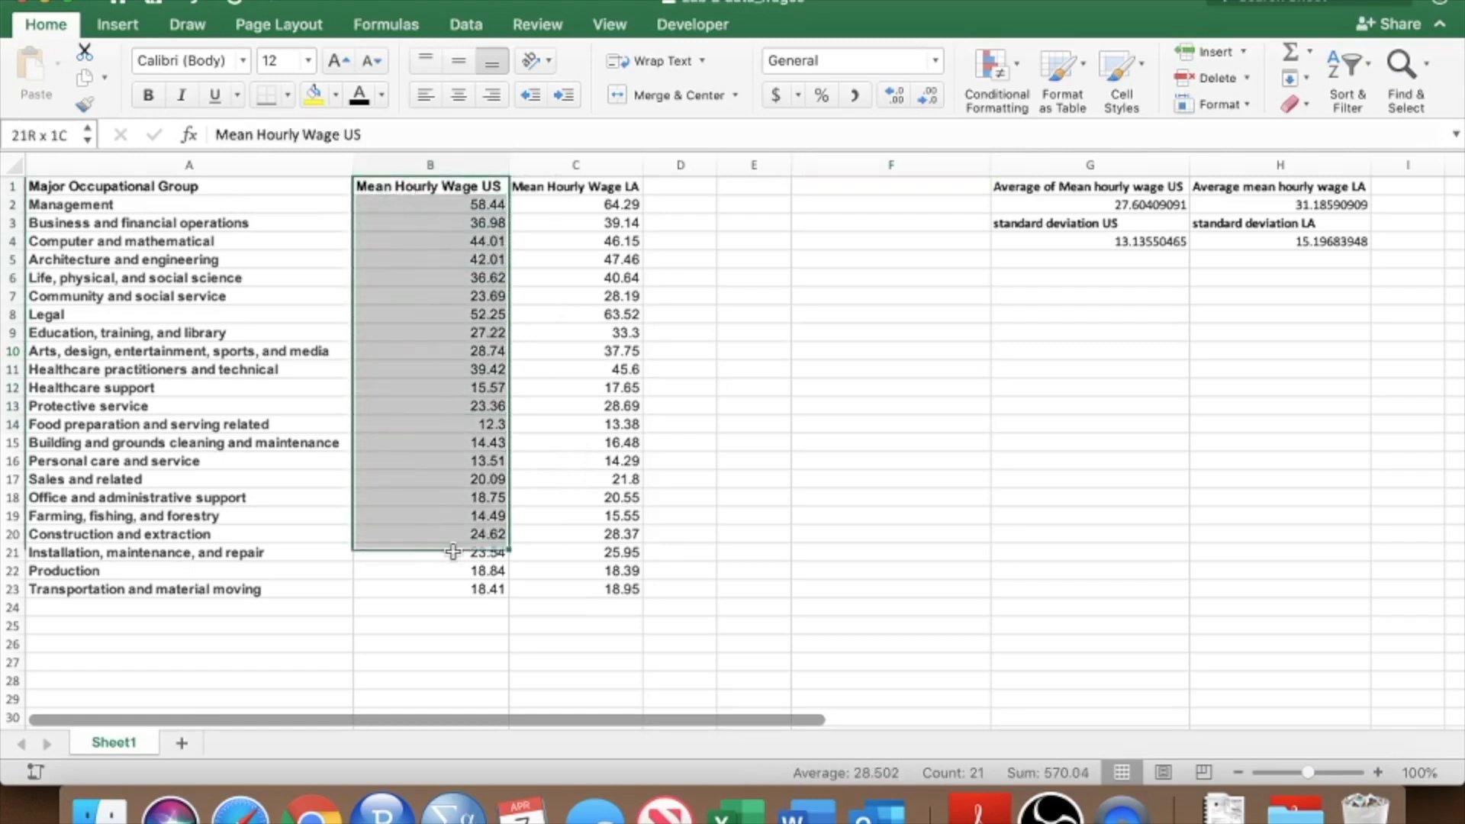
# Examine the wage columns and the average and standard deviation formulas in G2:H4.
pyautogui.click(469, 204)
pyautogui.click(224, 204)
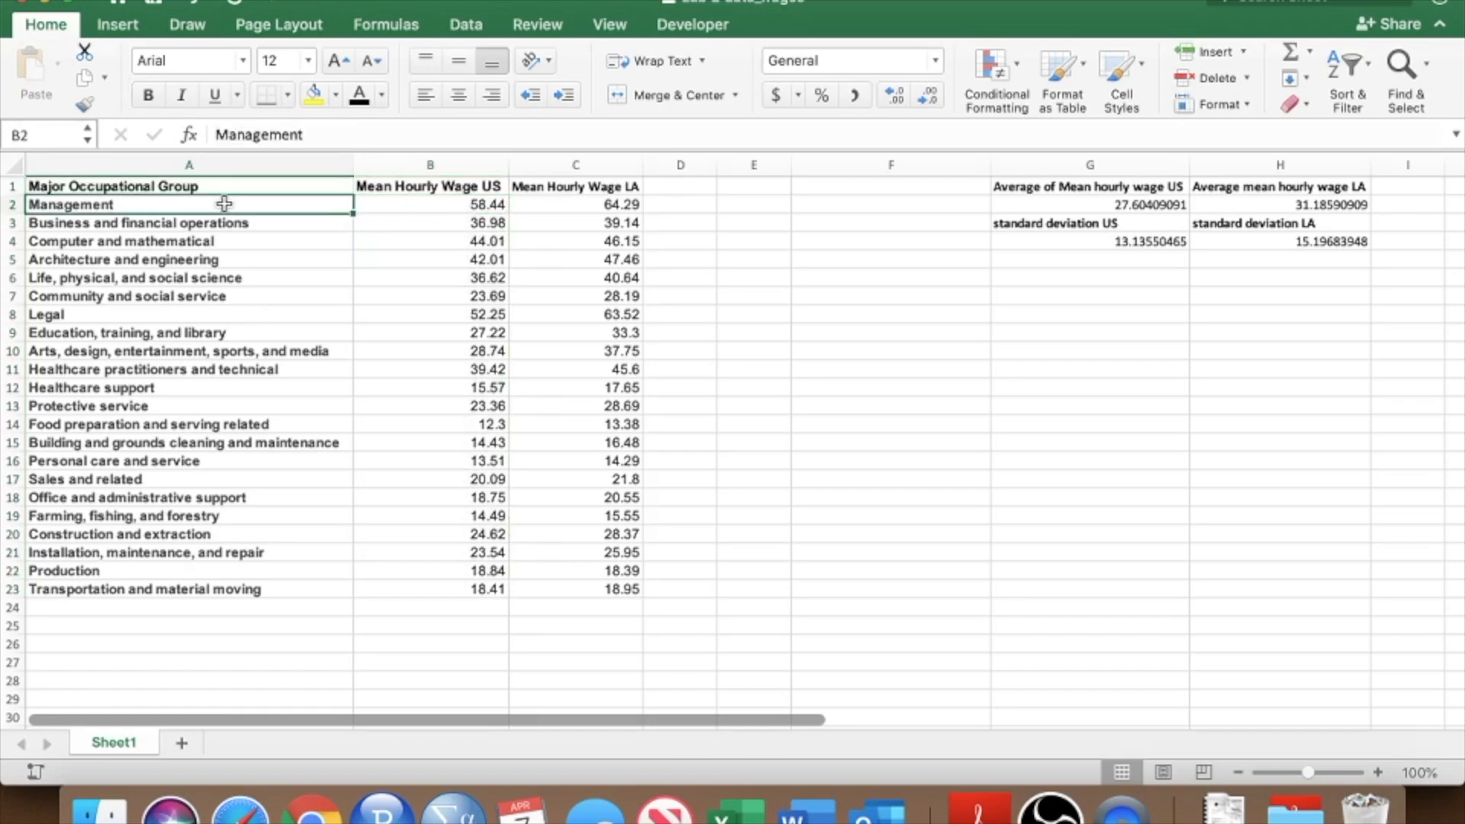
pyautogui.moveTo(222, 203); pyautogui.dragTo(195, 588)
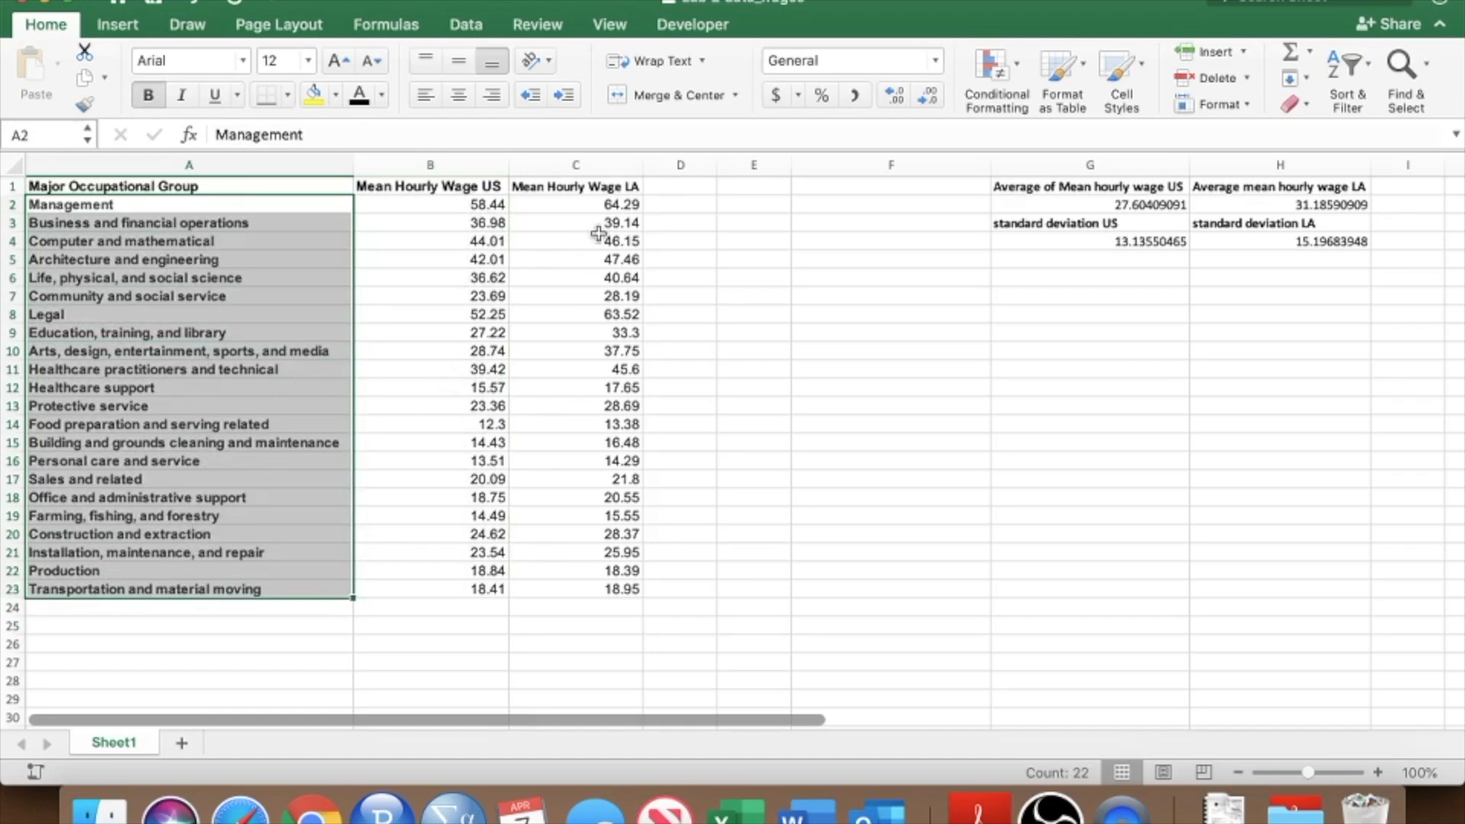
pyautogui.moveTo(601, 206); pyautogui.dragTo(580, 586)
pyautogui.click(582, 187)
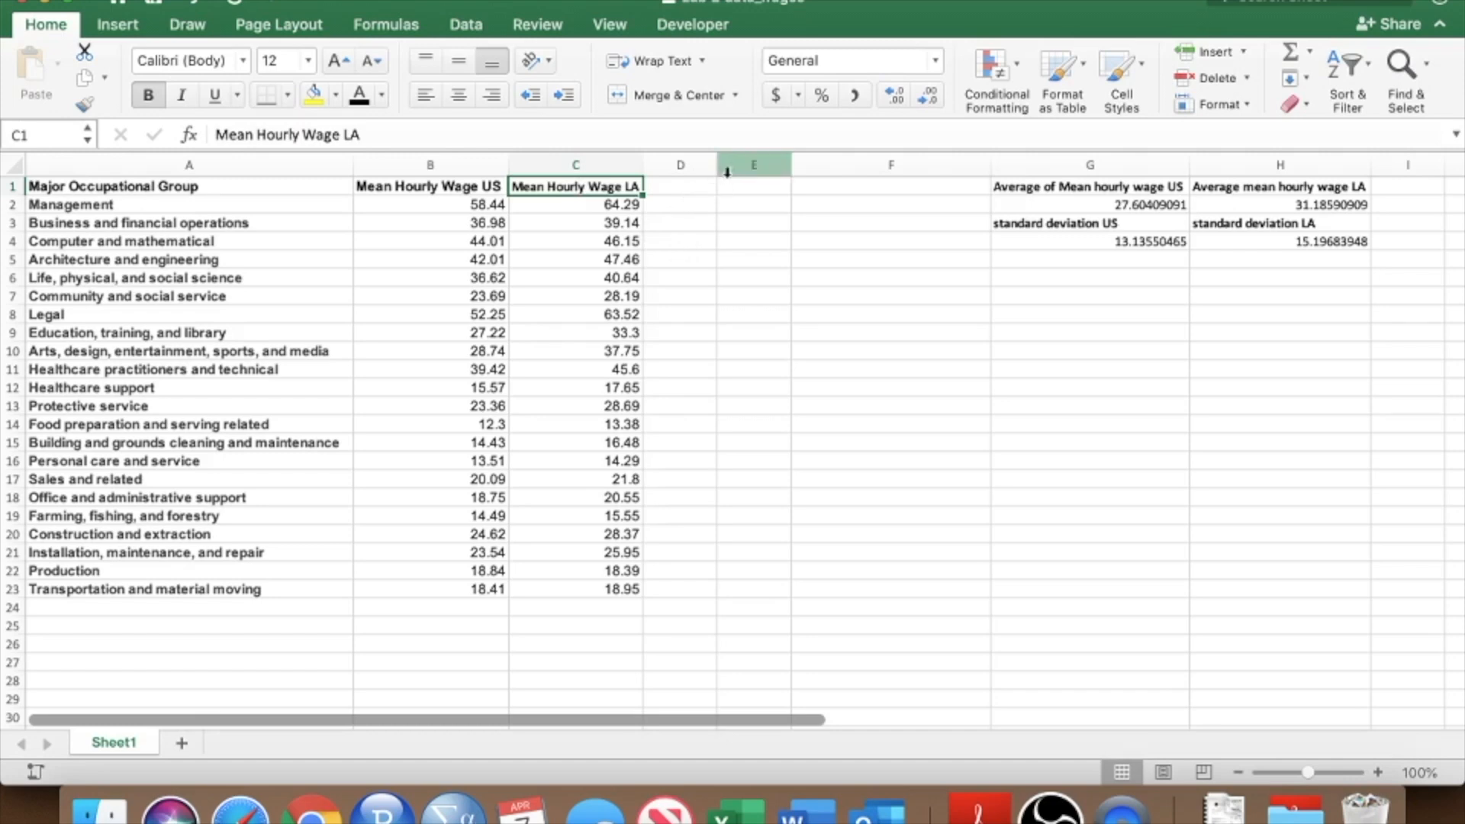
pyautogui.moveTo(1133, 188); pyautogui.dragTo(1135, 200)
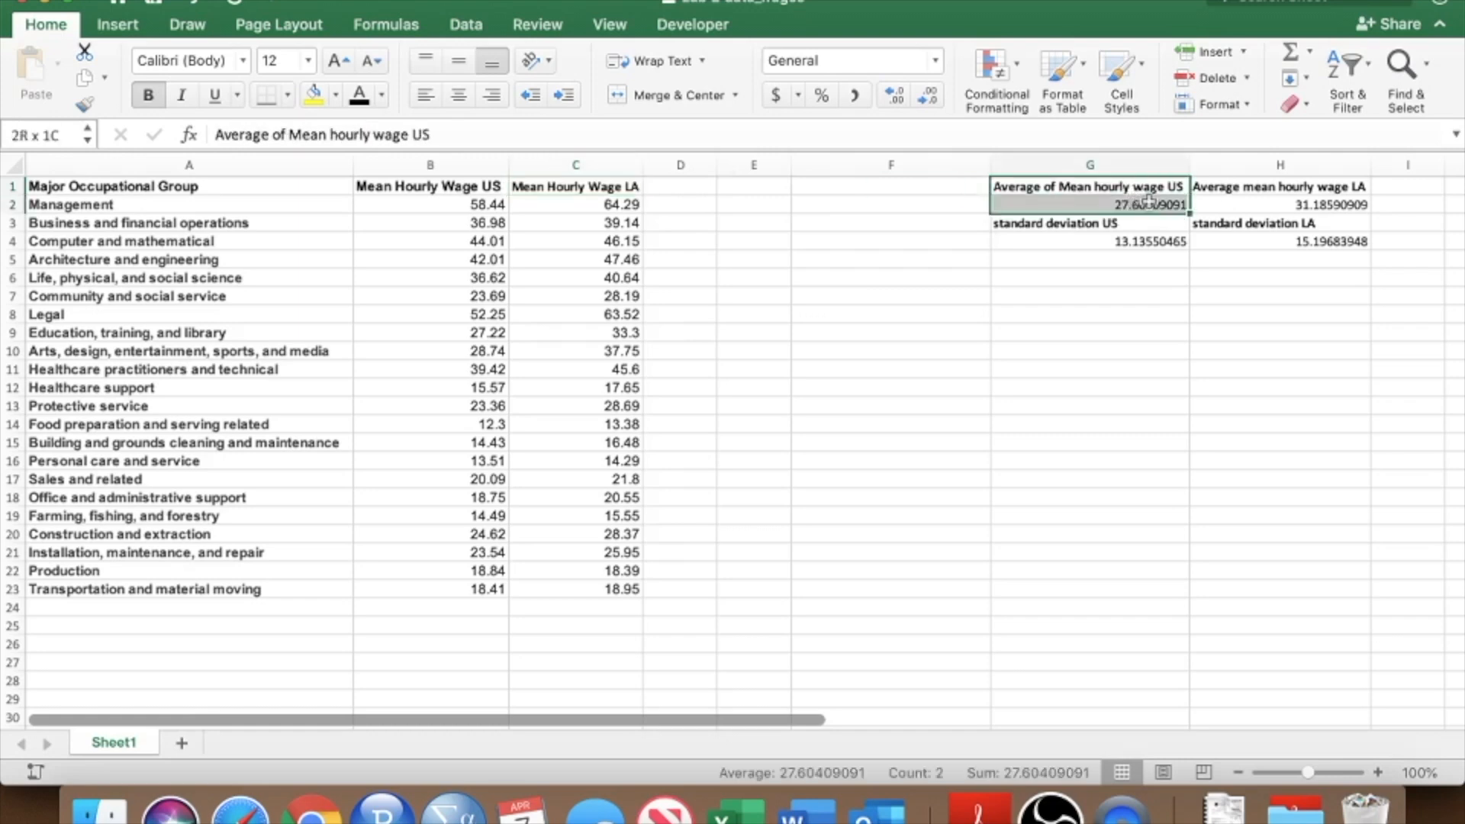
pyautogui.click(1157, 204)
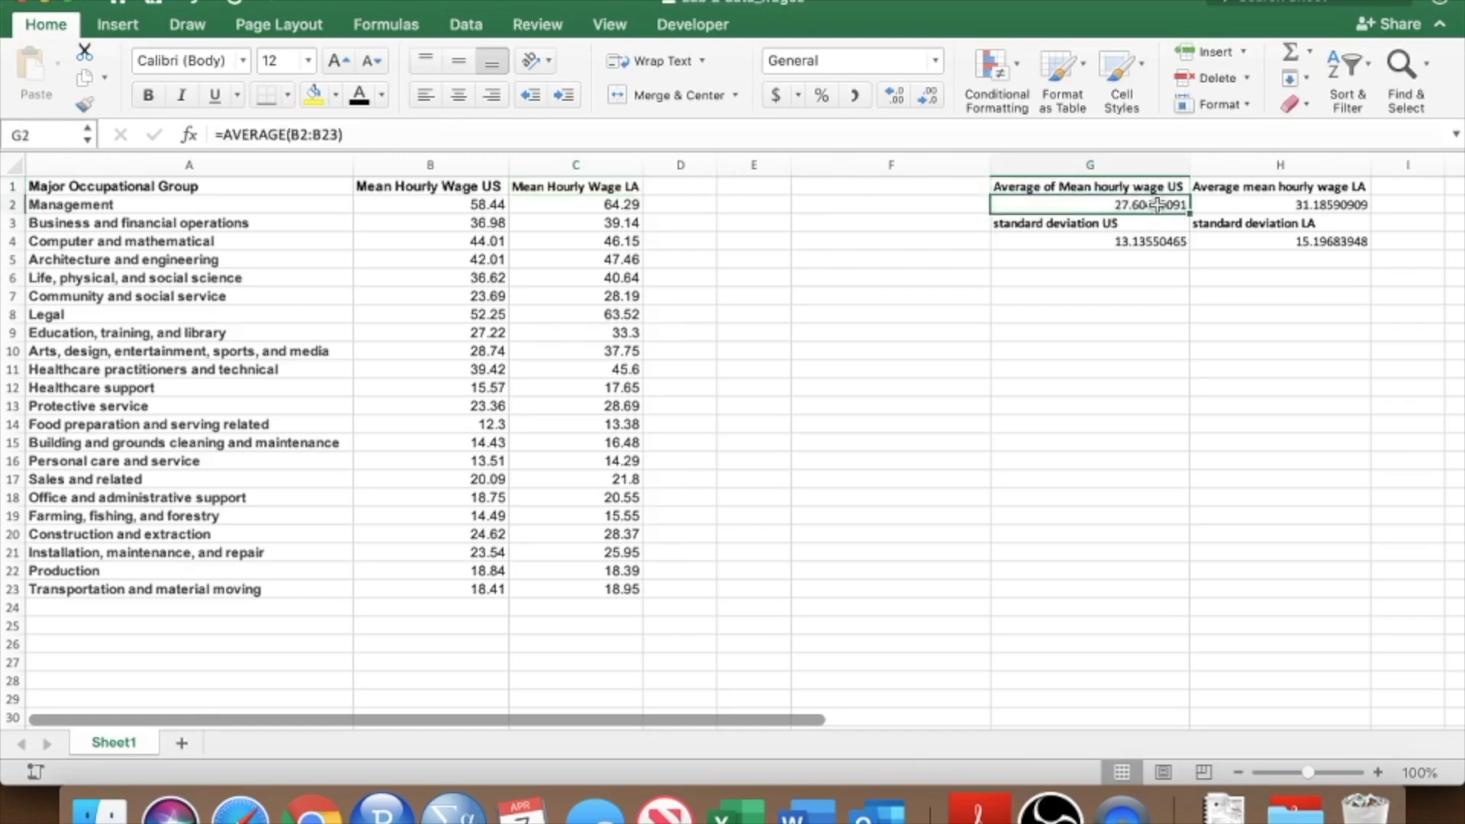
pyautogui.click(1281, 201)
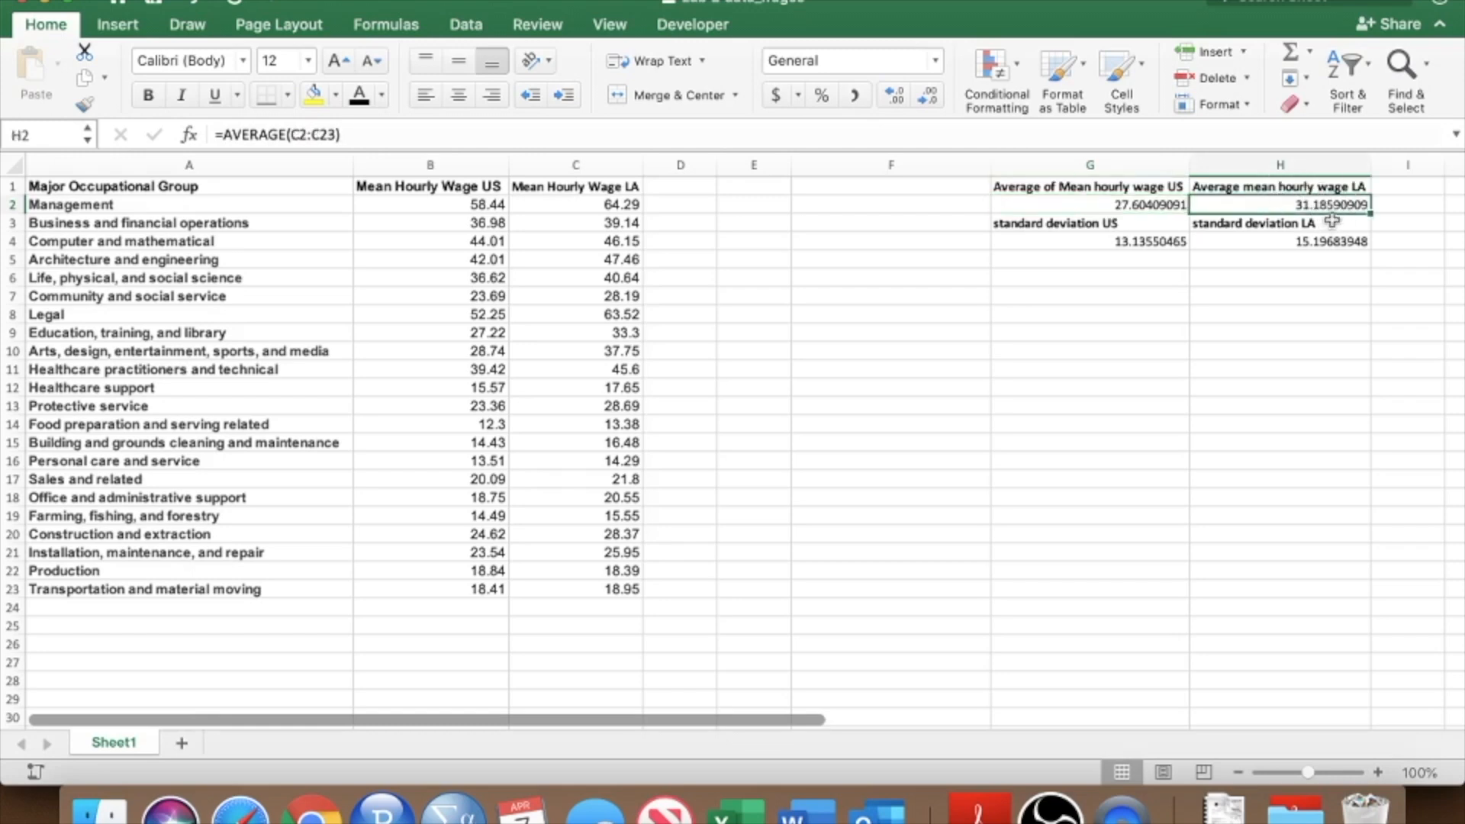
pyautogui.click(1148, 240)
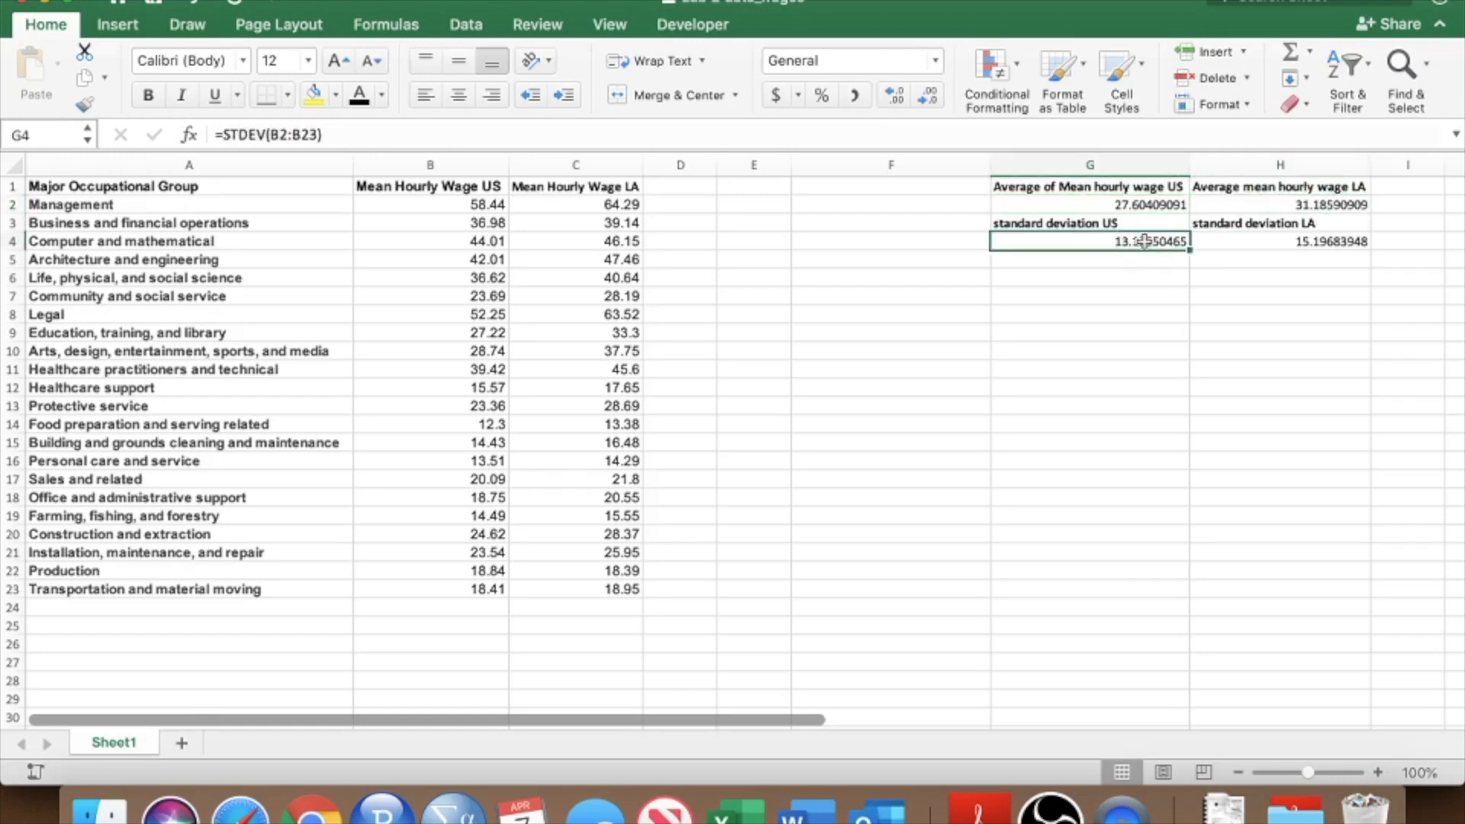
pyautogui.click(1312, 242)
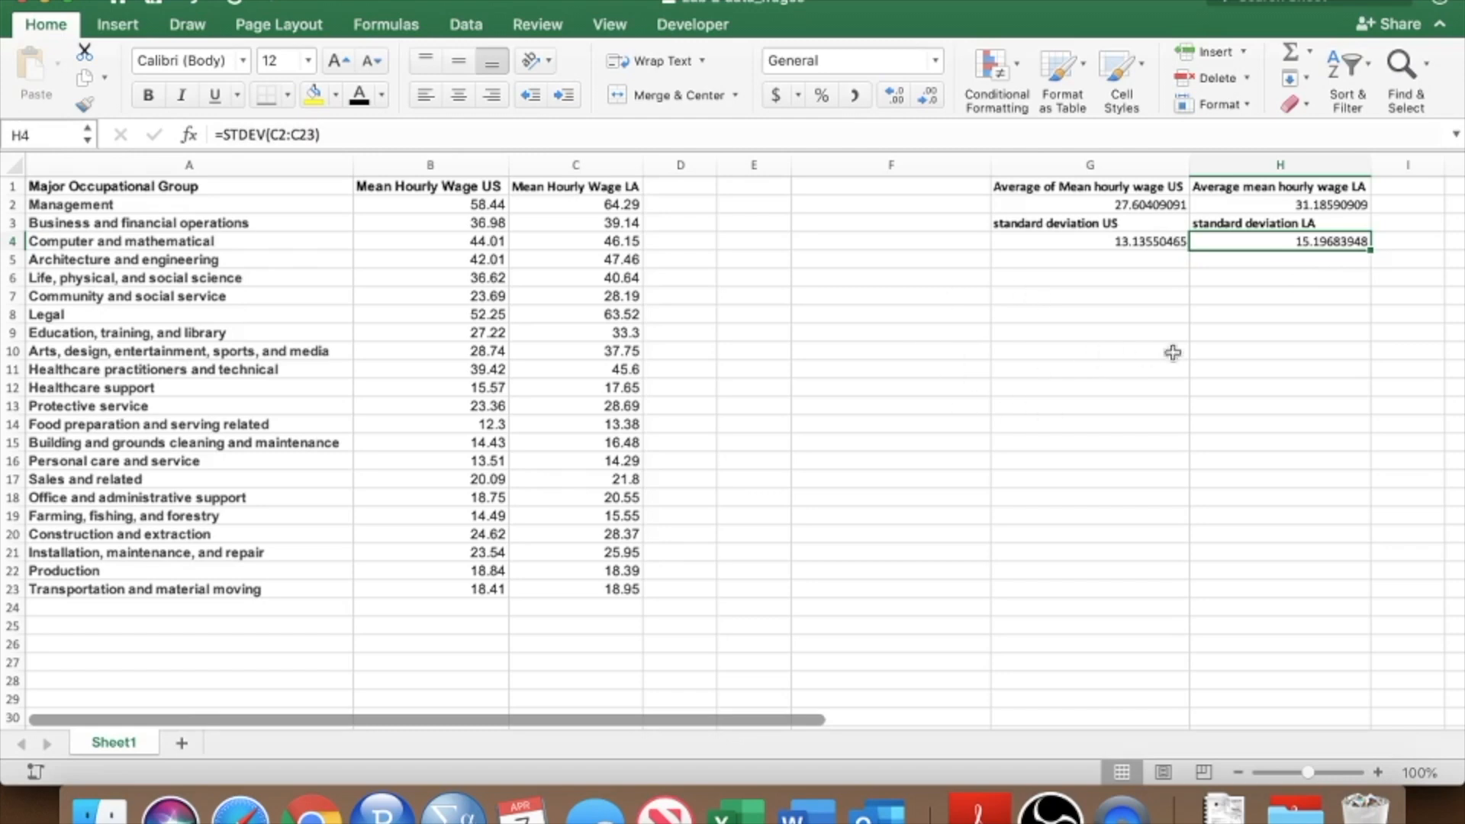
# Add the headers "Z score for US" in D1 and "Z score for LA" in E1, widening both columns.
pyautogui.click(689, 189)
pyautogui.write('Z')
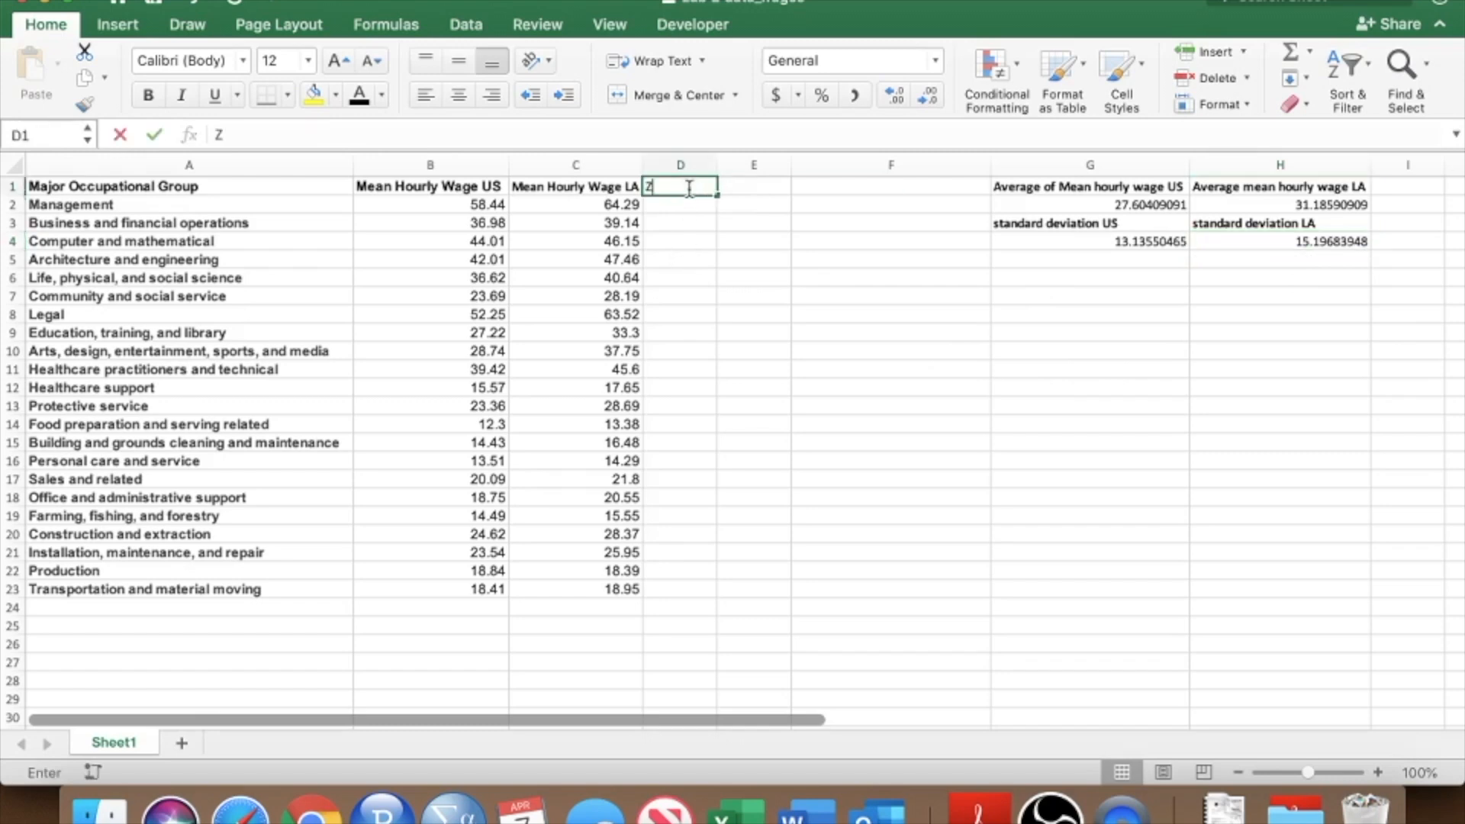
pyautogui.write(' score for US')
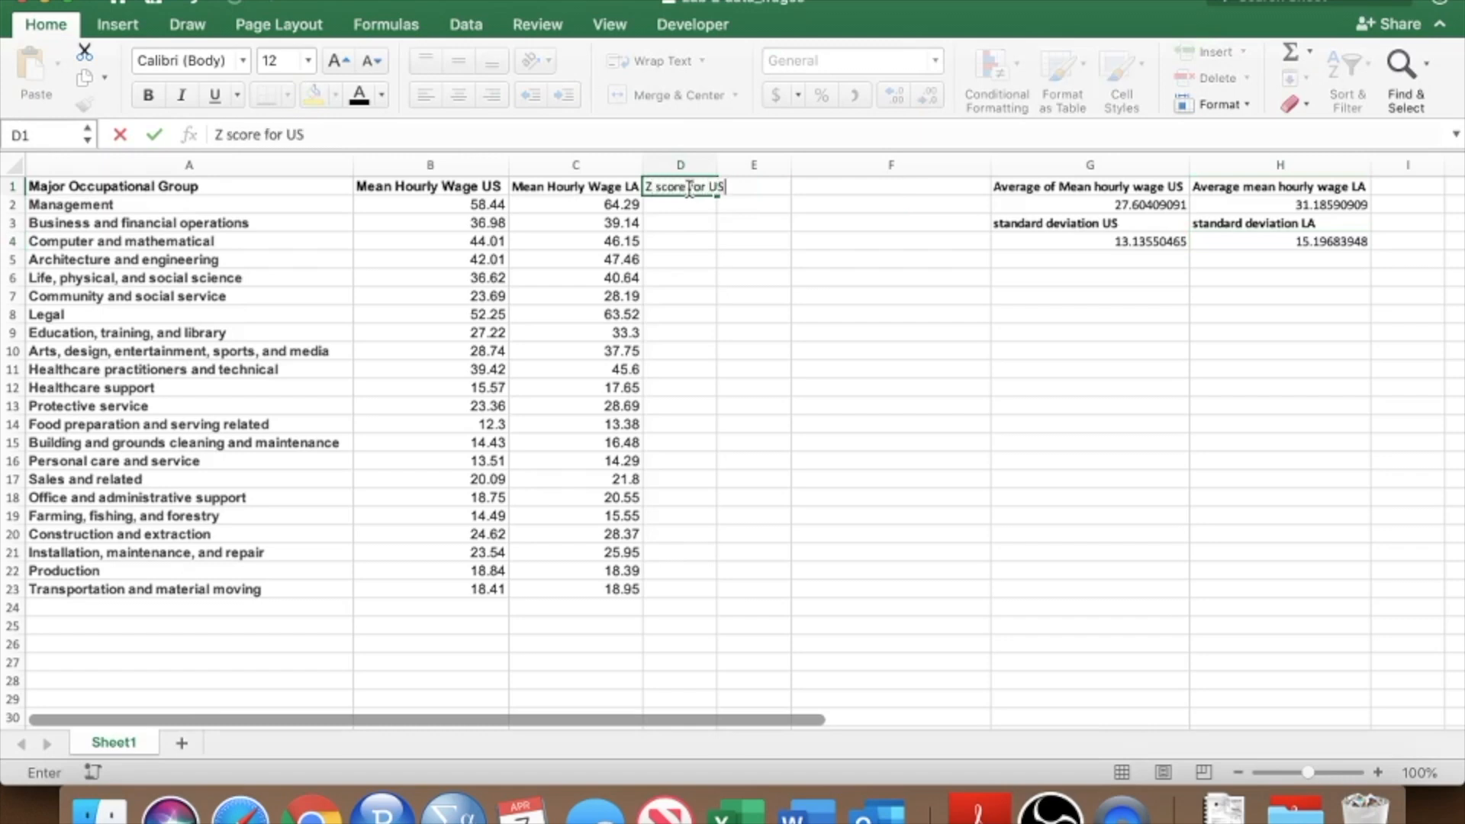
pyautogui.press('Tab')
pyautogui.moveTo(718, 164); pyautogui.dragTo(730, 165)
pyautogui.write('Z score for LA')
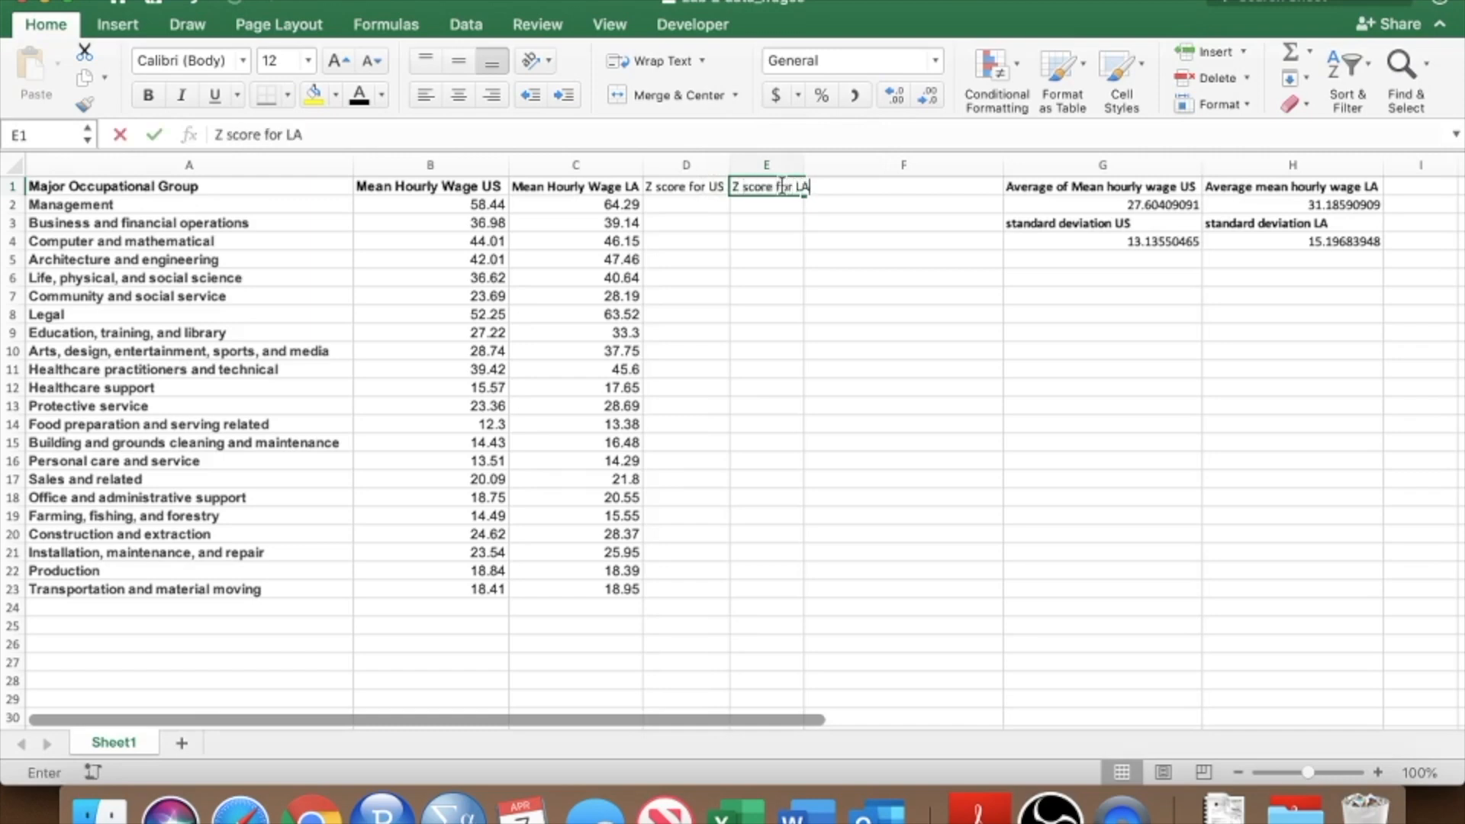
pyautogui.press('Return')
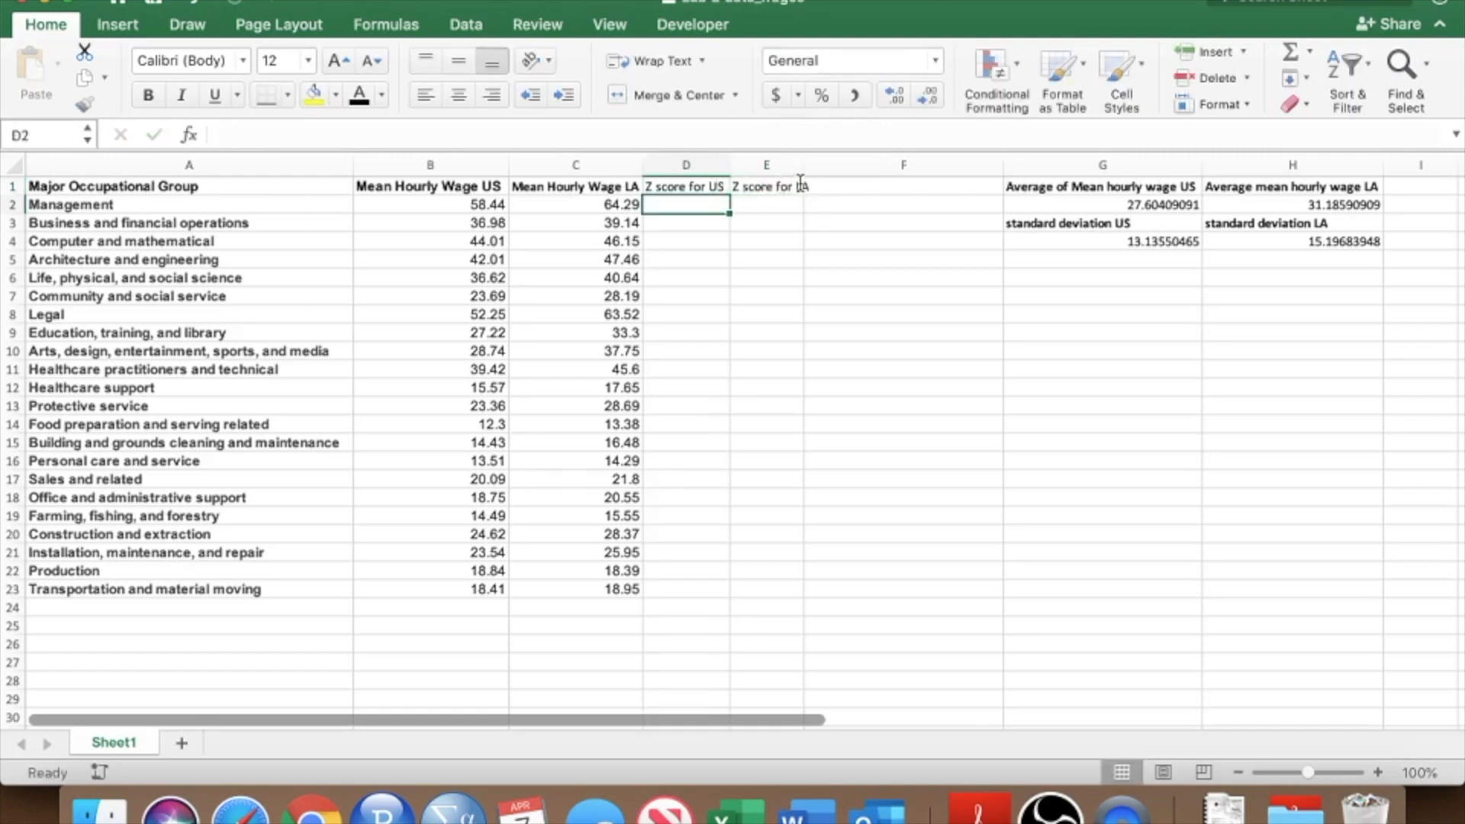
pyautogui.moveTo(804, 162); pyautogui.dragTo(814, 162)
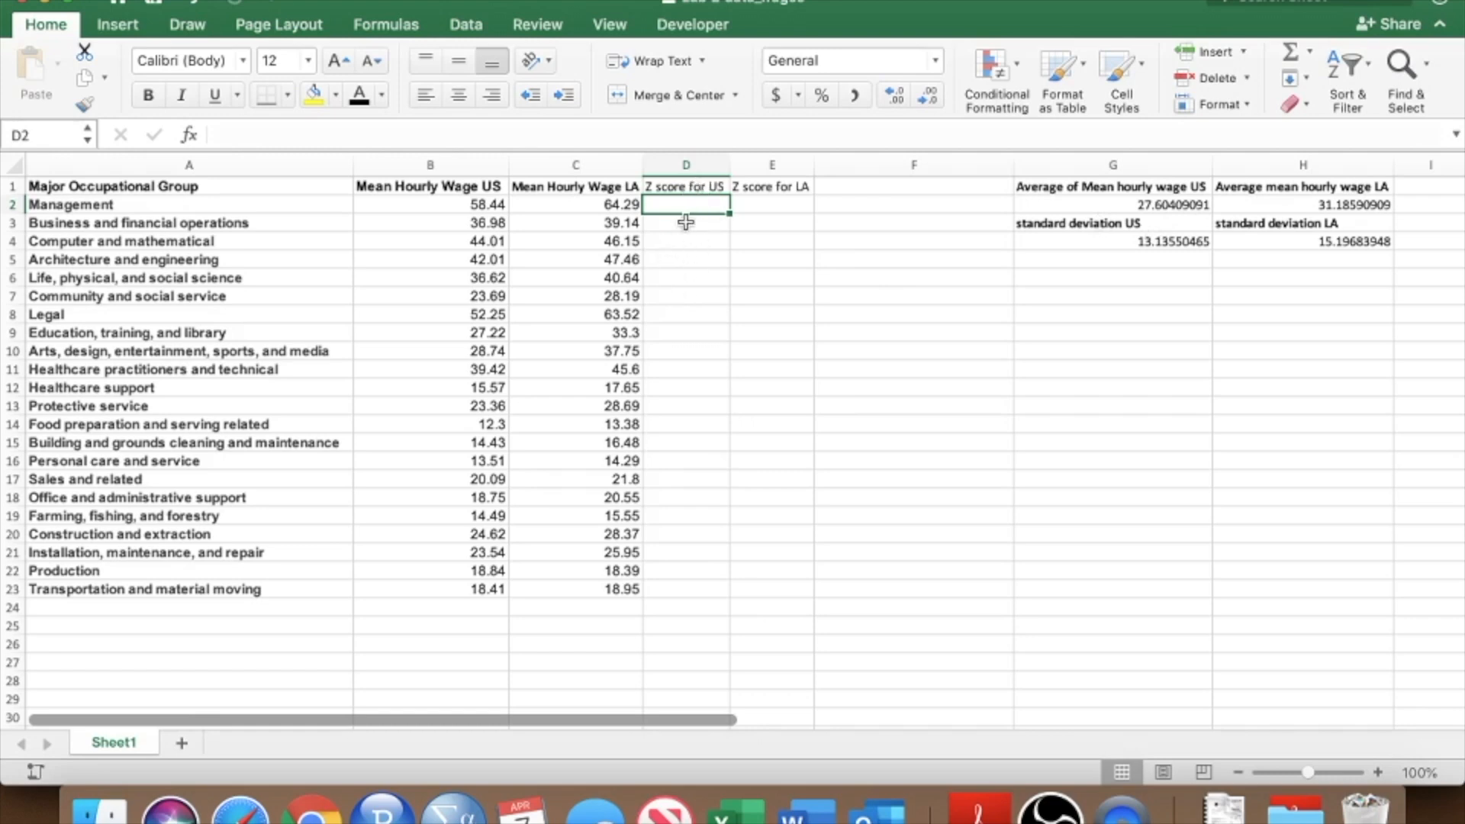
# Enter the US z-score formula =(B2-G2)/G4 in D2, referencing the wage, the US average and the US standard deviation.
pyautogui.write('=')
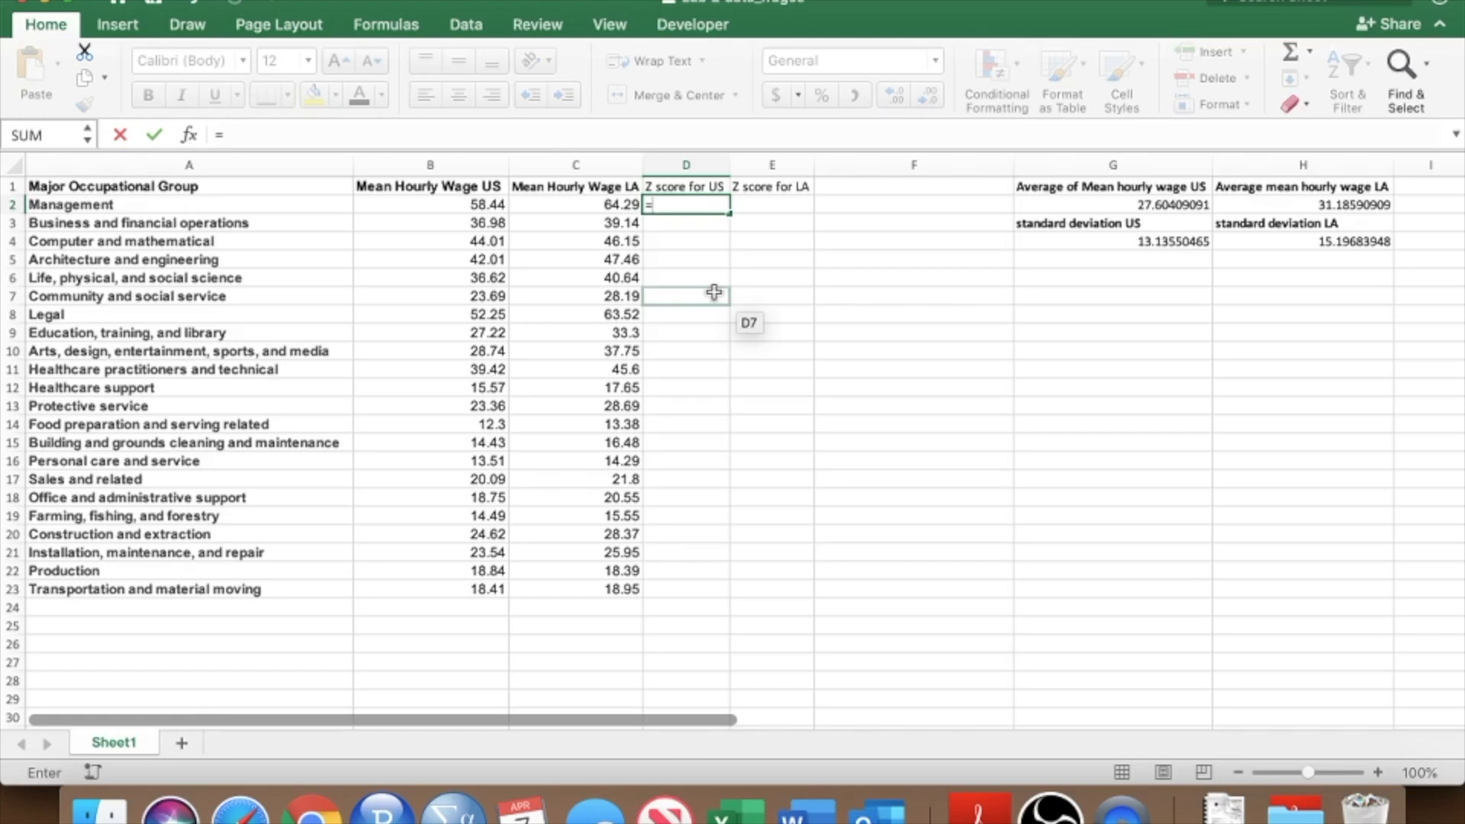
pyautogui.write('(')
pyautogui.click(481, 201)
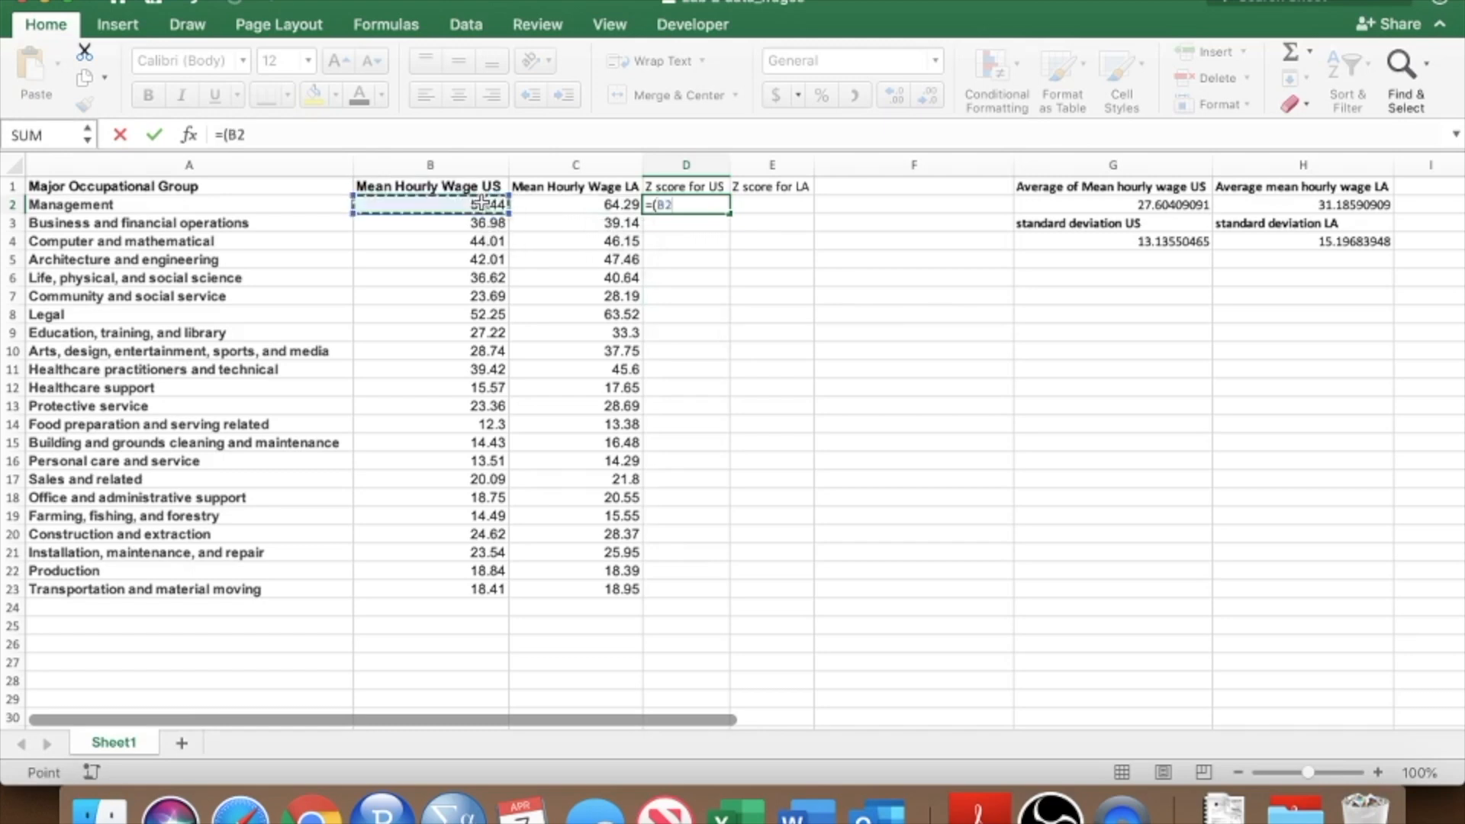
pyautogui.write('-')
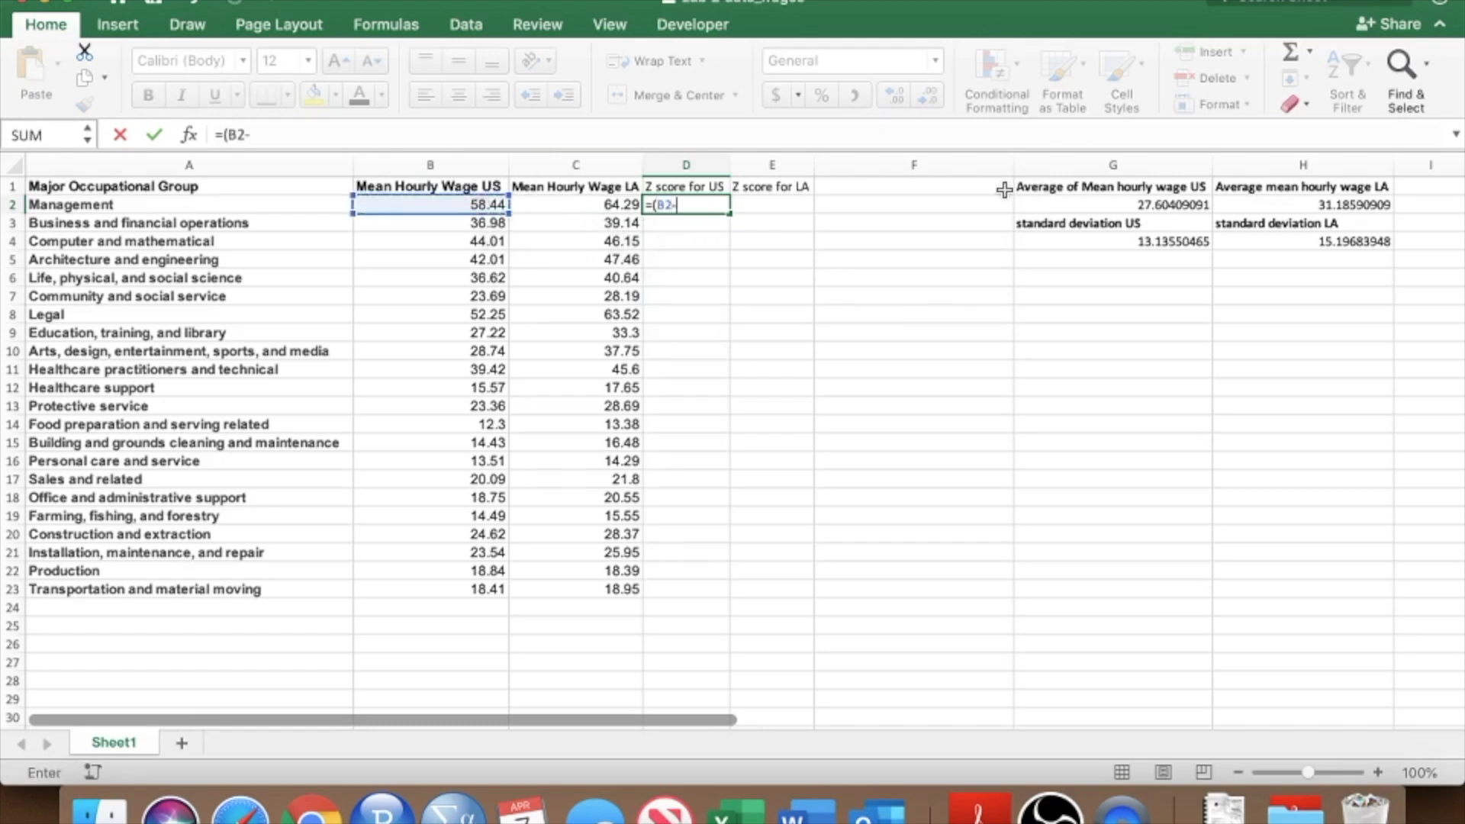
pyautogui.click(1110, 204)
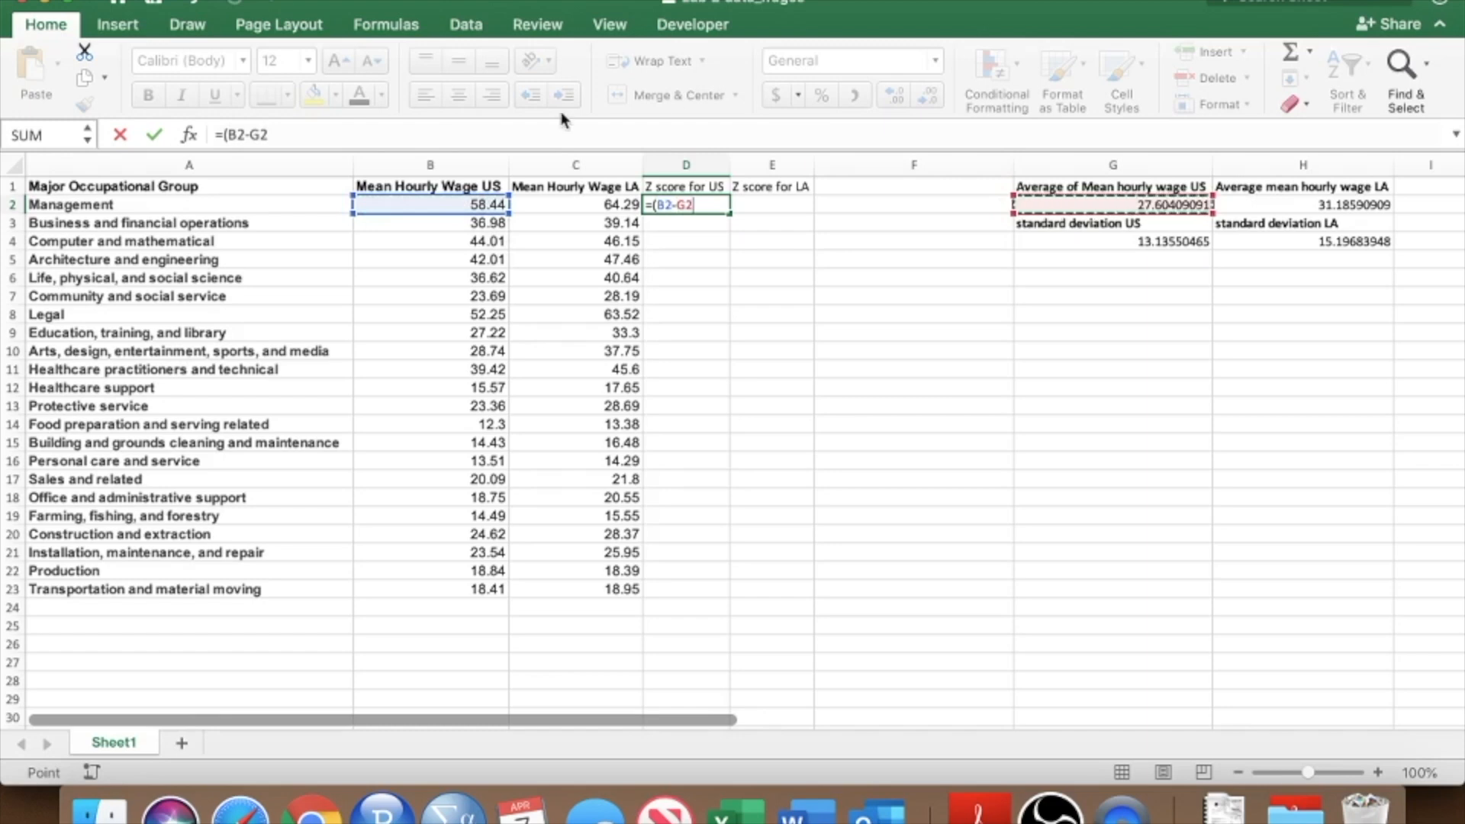
pyautogui.click(370, 138)
pyautogui.write(')/')
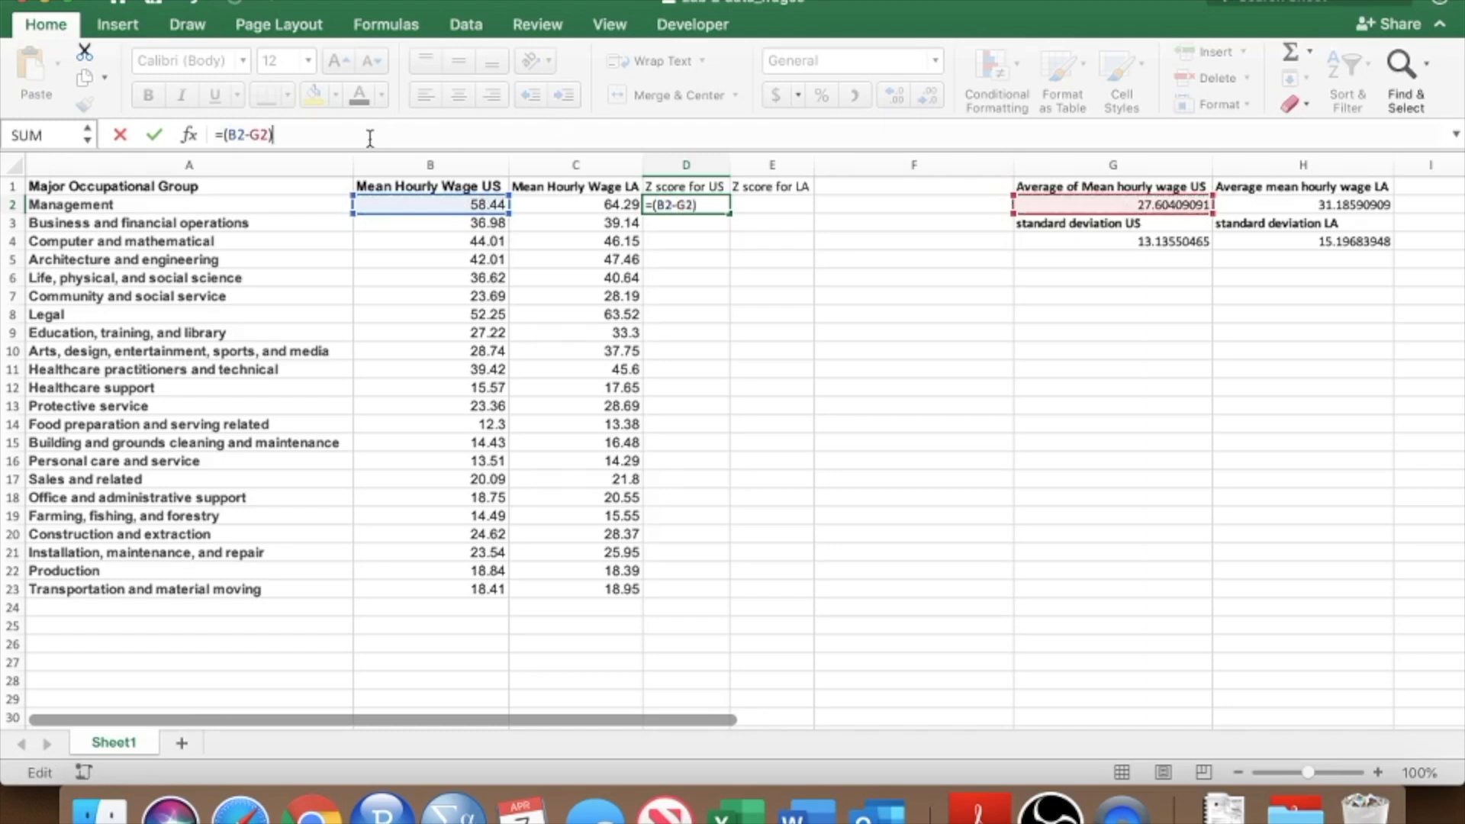
pyautogui.click(1168, 244)
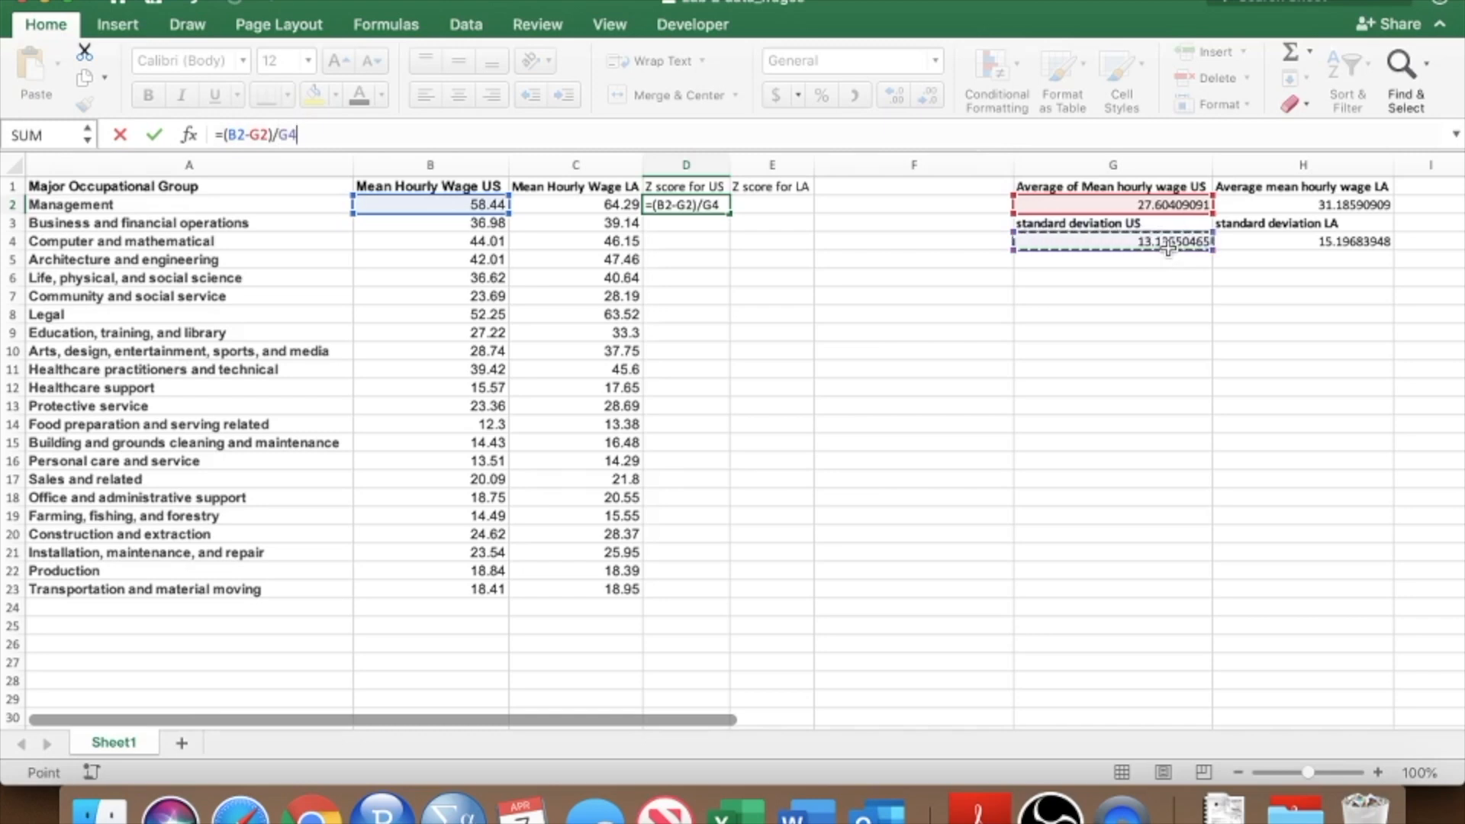
pyautogui.press('Return')
pyautogui.press('Up')
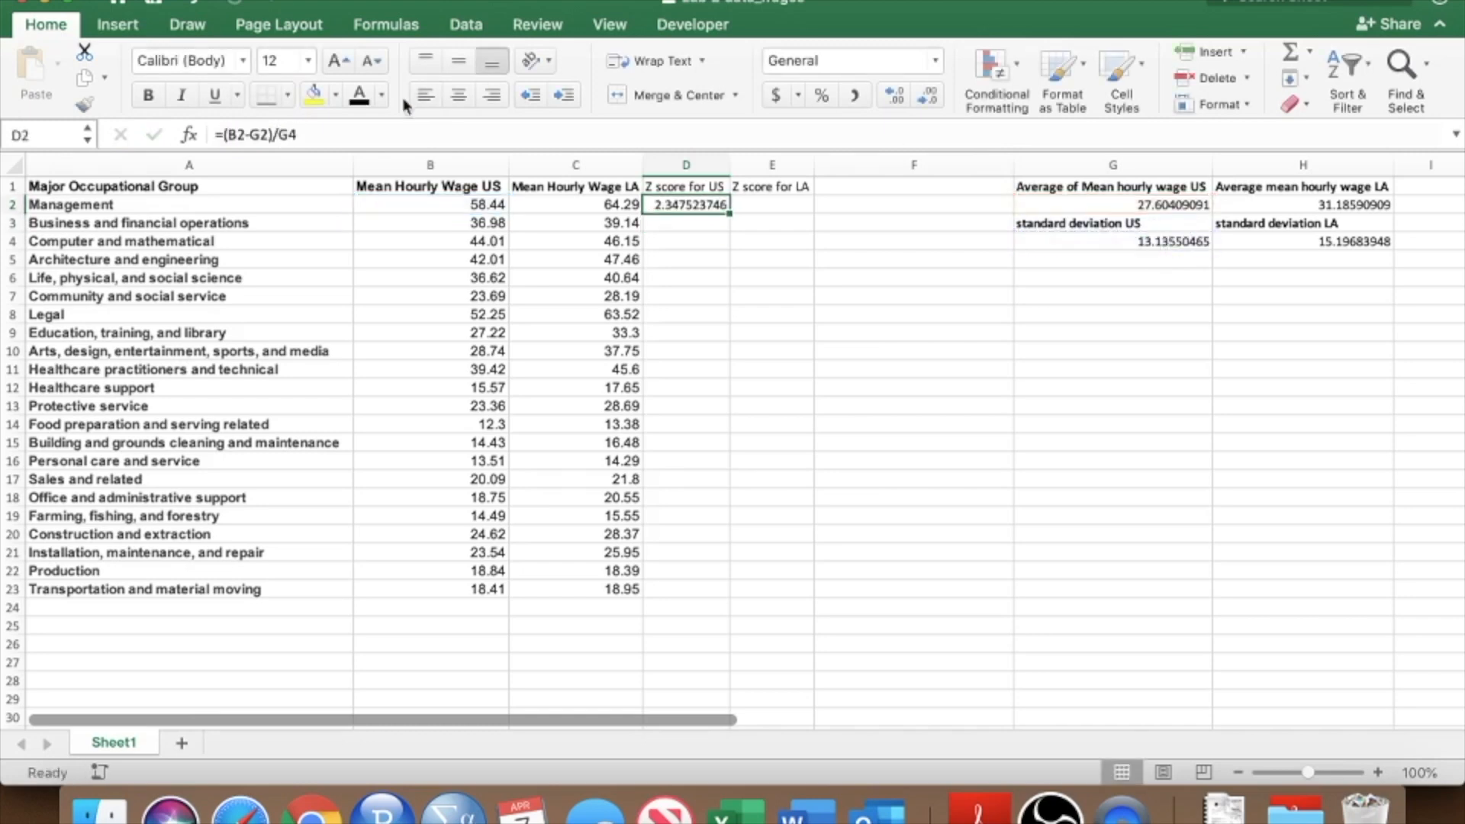
pyautogui.click(258, 137)
pyautogui.click(253, 136)
pyautogui.click(310, 135)
pyautogui.moveTo(222, 135); pyautogui.dragTo(299, 135)
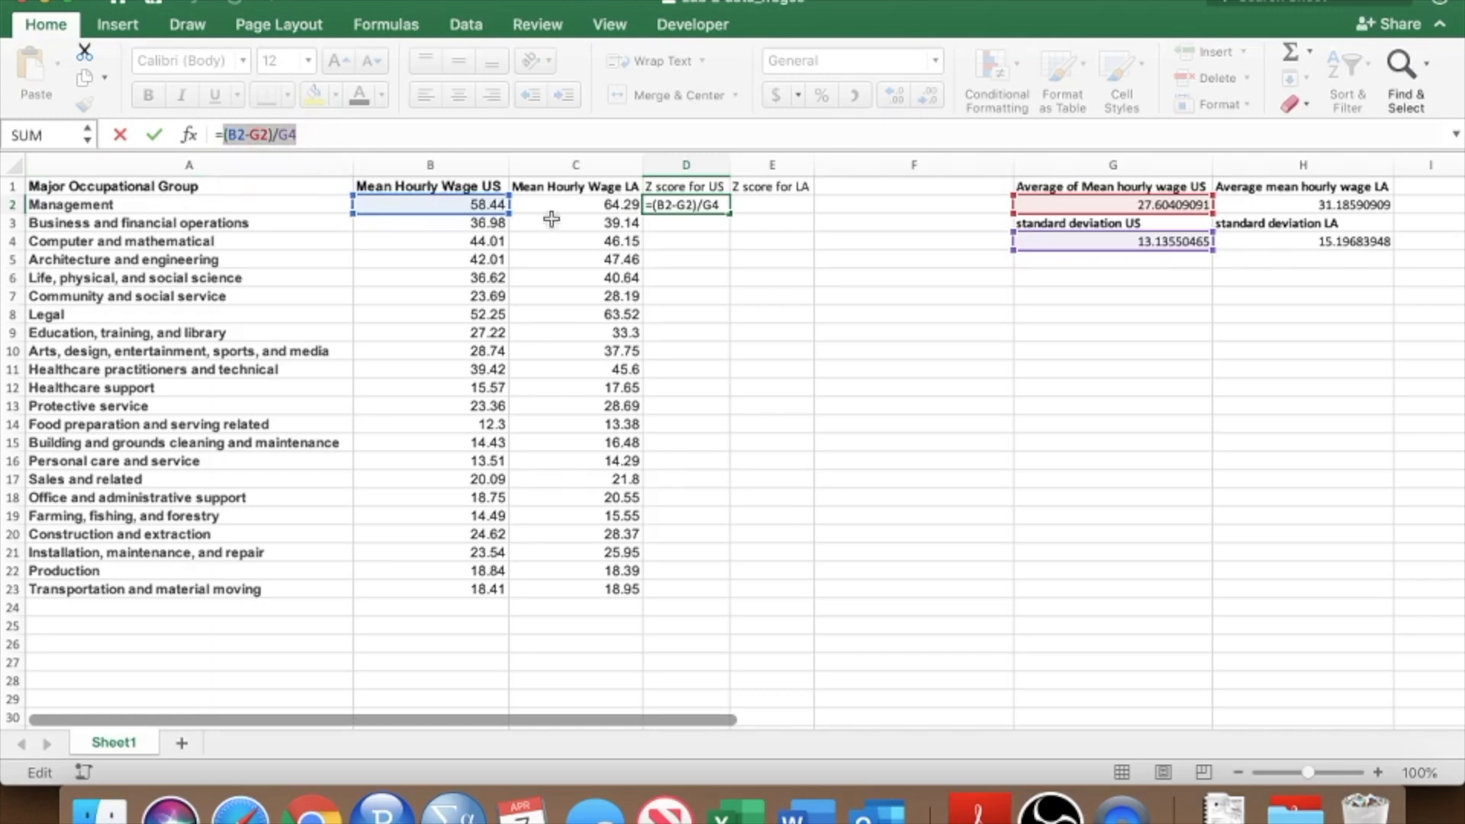
pyautogui.press('Return')
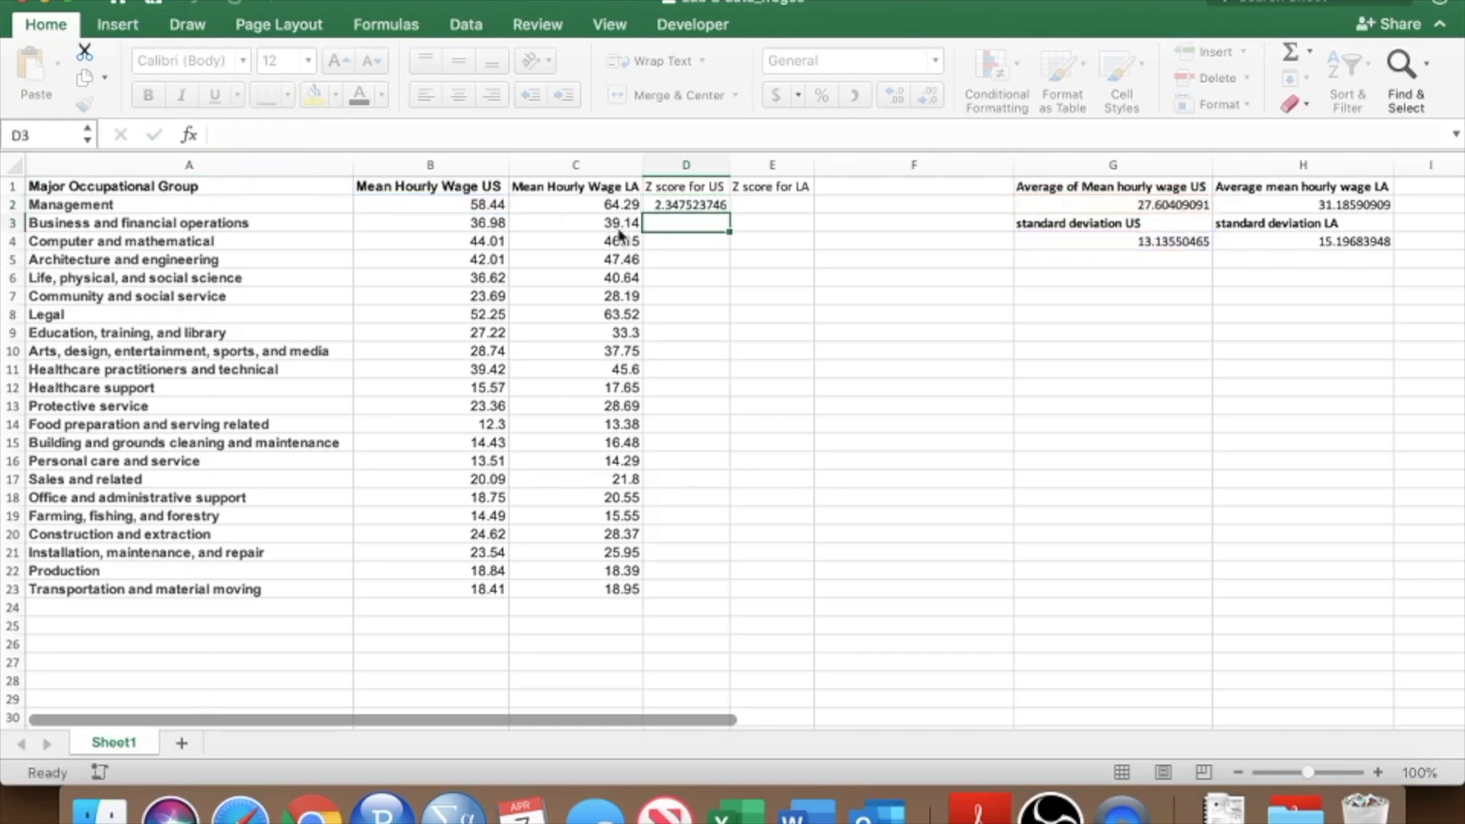
# Make the average and standard deviation references absolute in D2's formula, giving =(B2-$G$2)/$G$4.
pyautogui.click(690, 204)
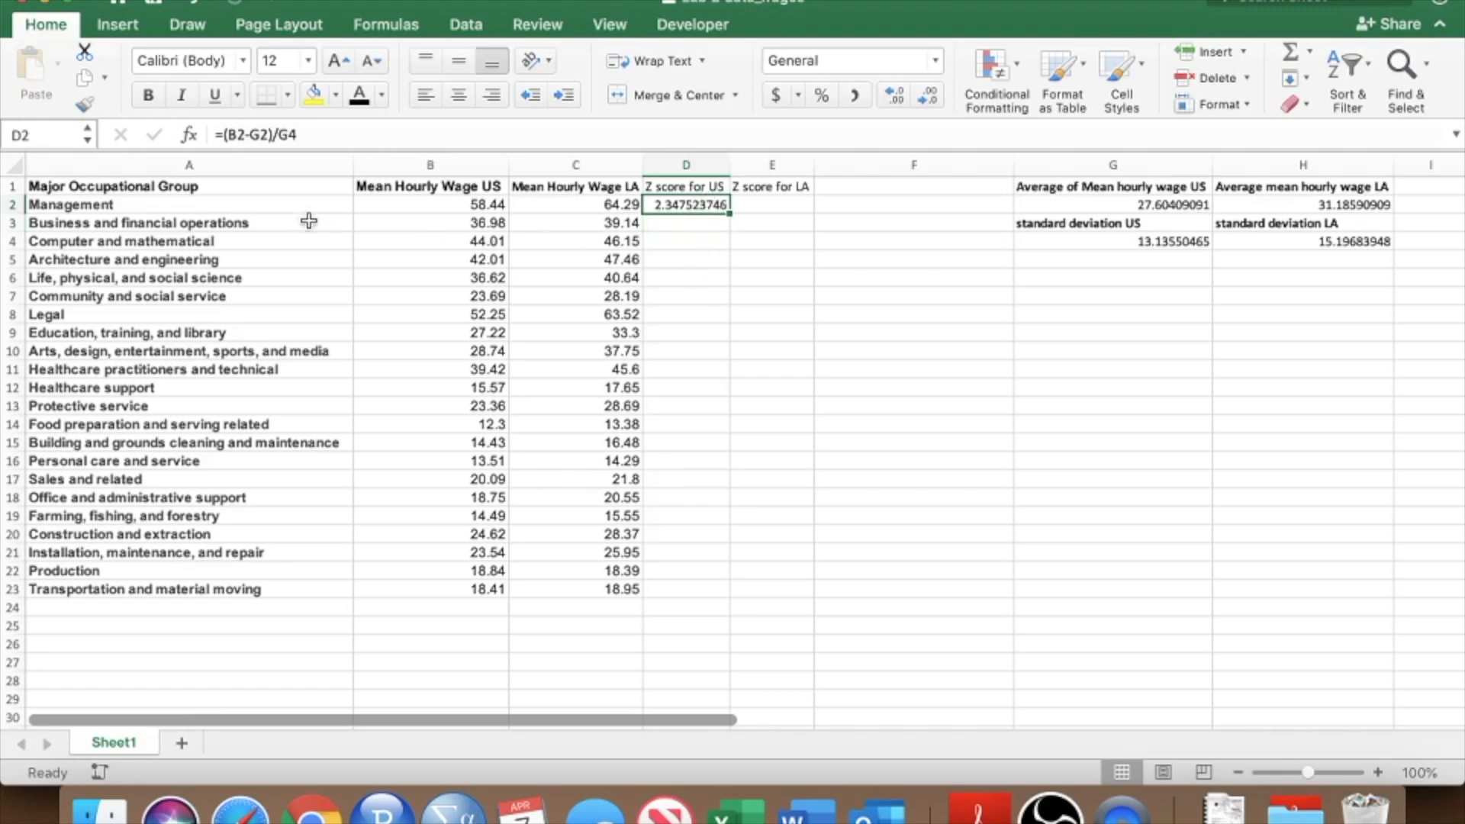
pyautogui.click(255, 135)
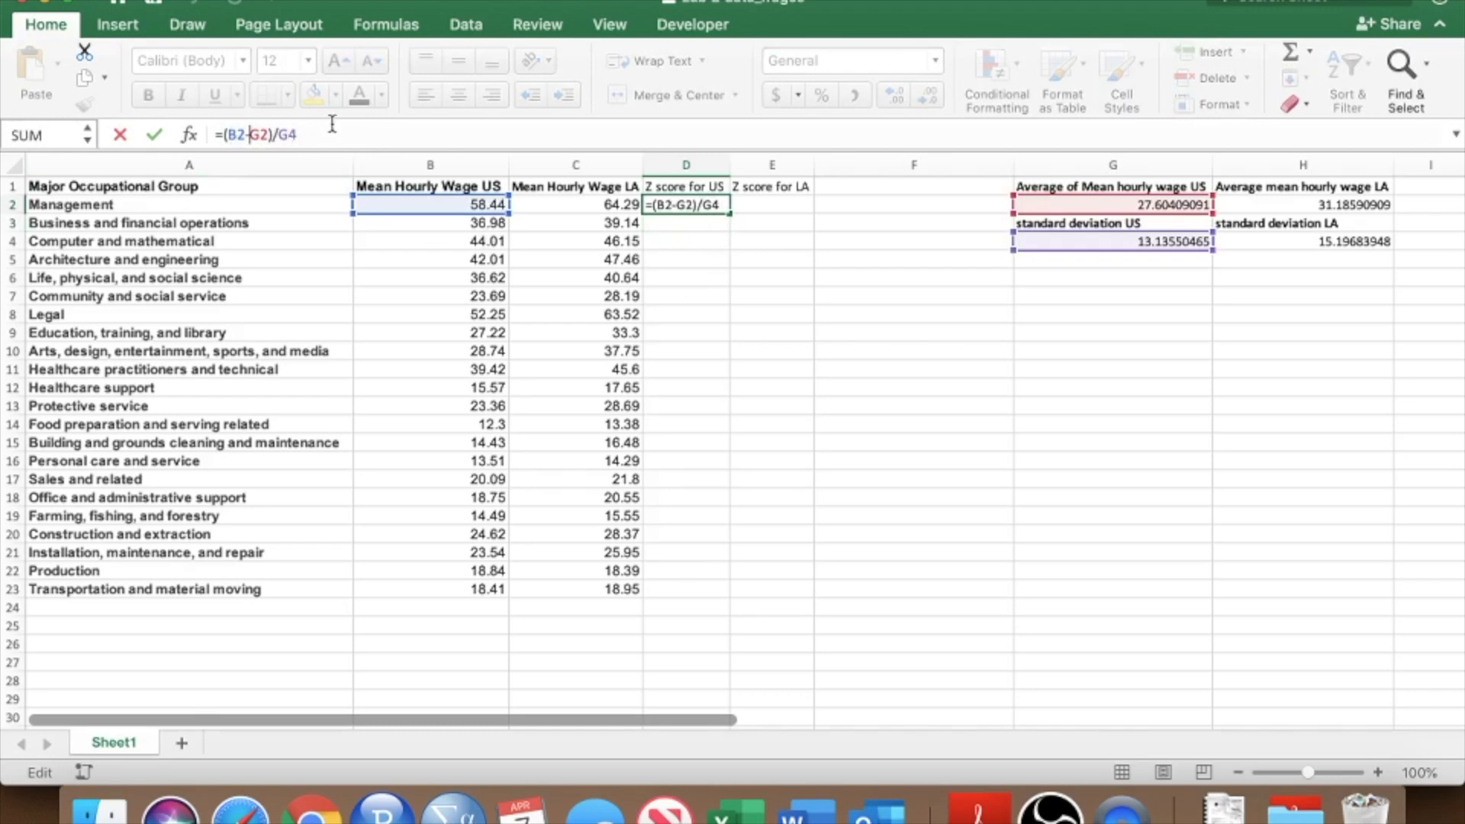
pyautogui.write('$')
pyautogui.click(268, 135)
pyautogui.write('$')
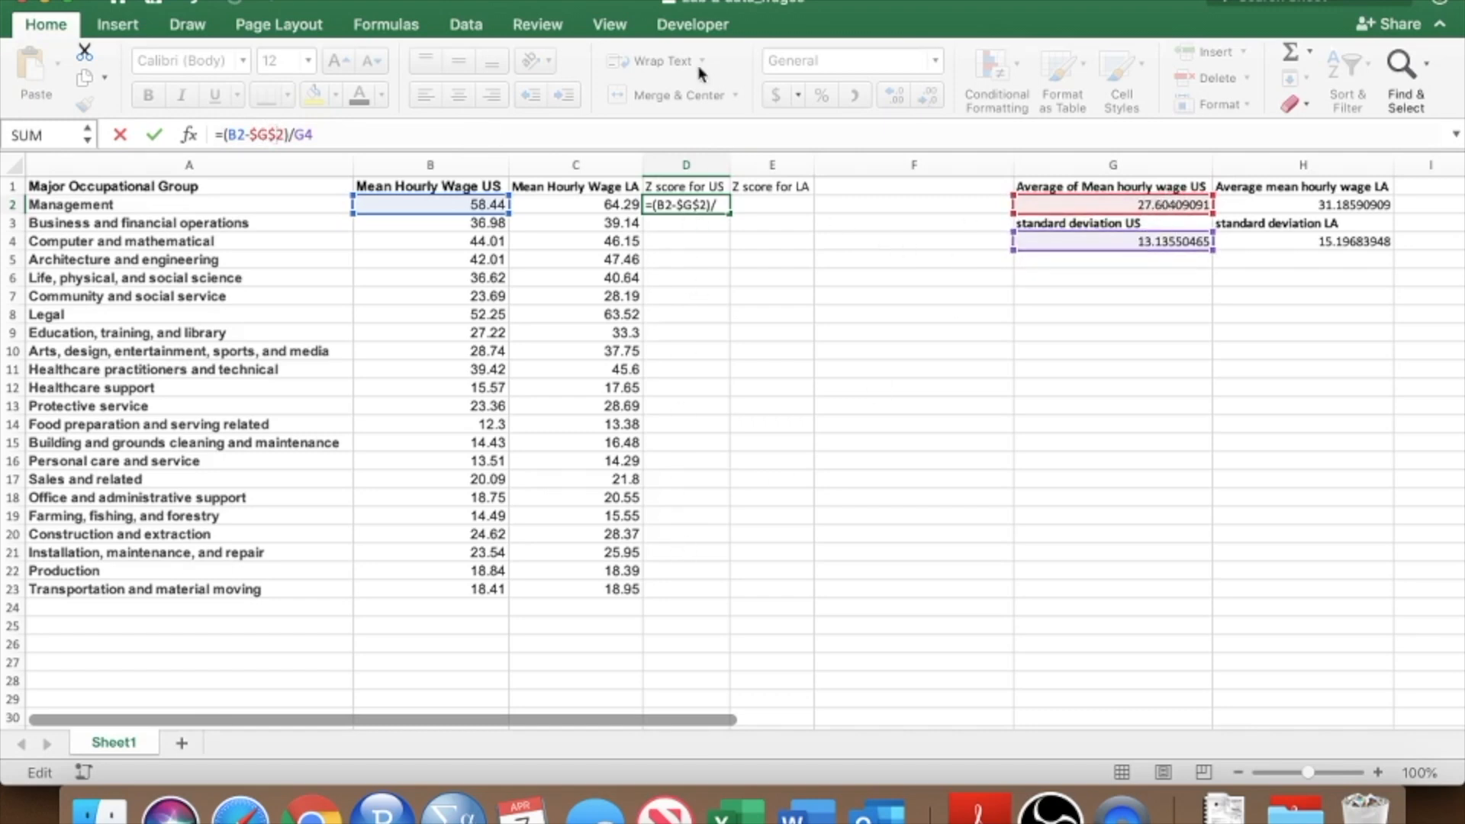
pyautogui.click(295, 135)
pyautogui.write('$')
pyautogui.press('Right')
pyautogui.write('$')
pyautogui.press('Return')
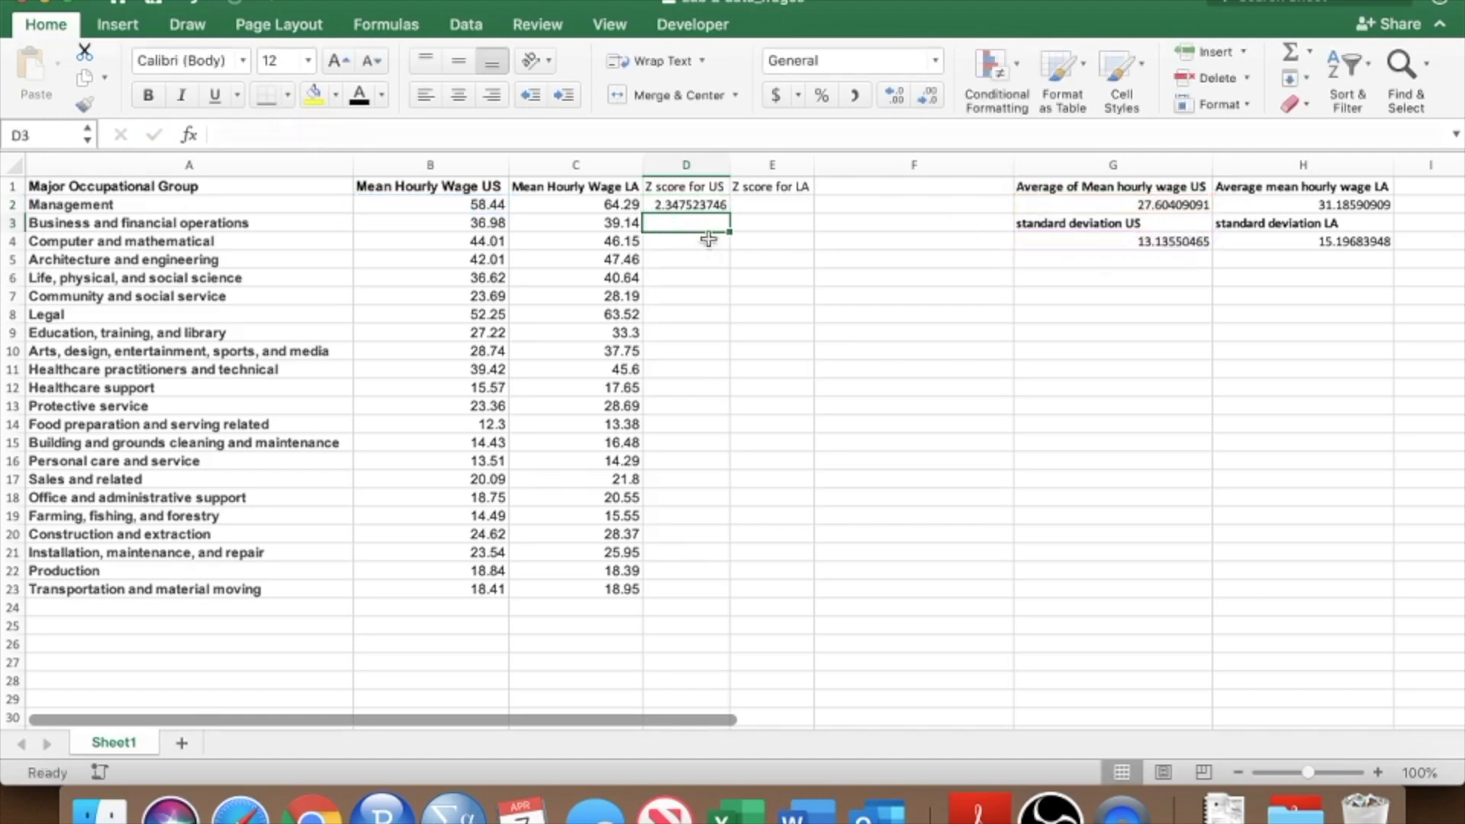
# Check the absolute references in D2's z-score formula.
pyautogui.click(321, 133)
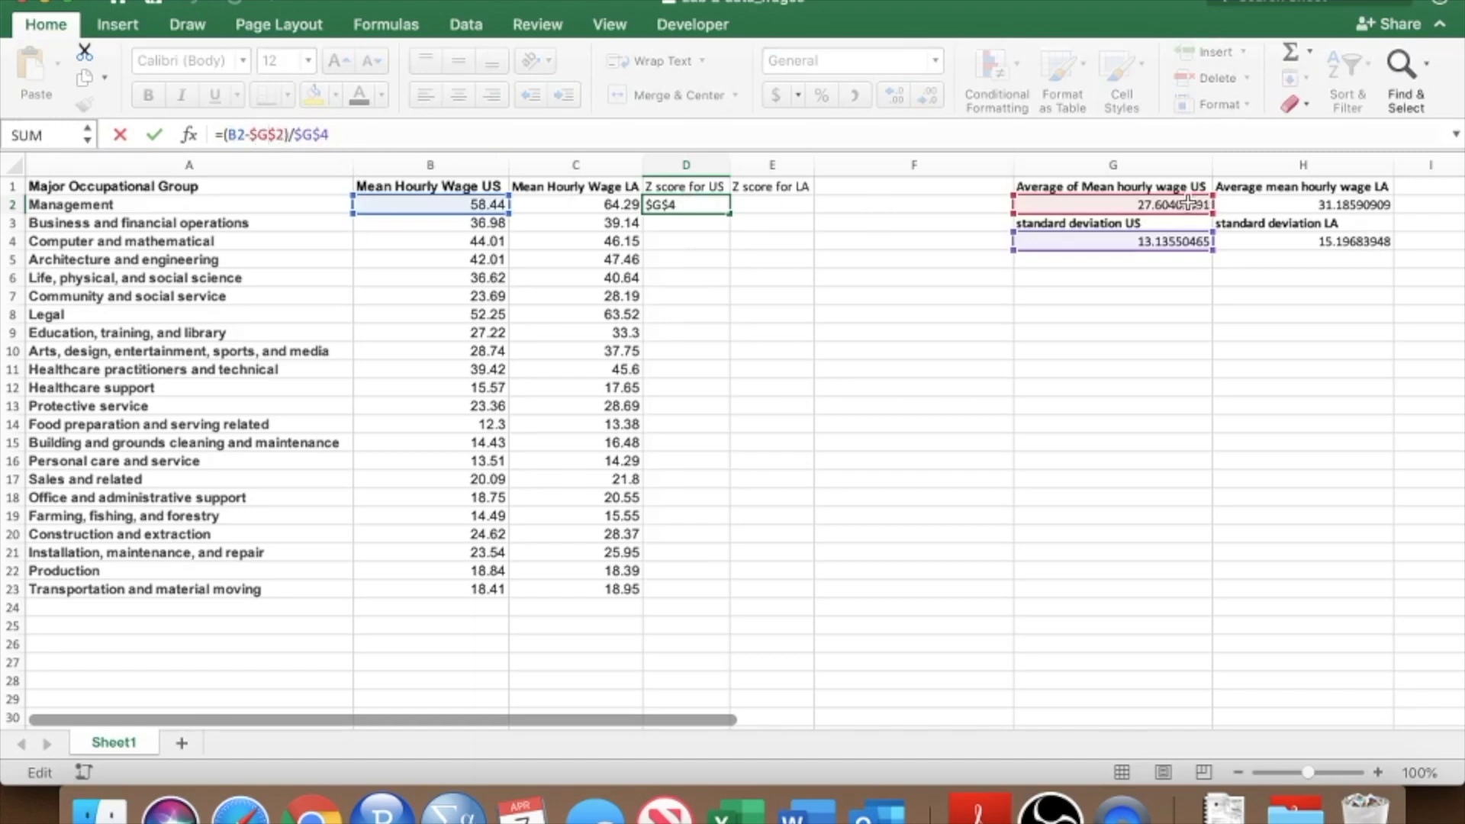
pyautogui.click(303, 138)
pyautogui.press('Return')
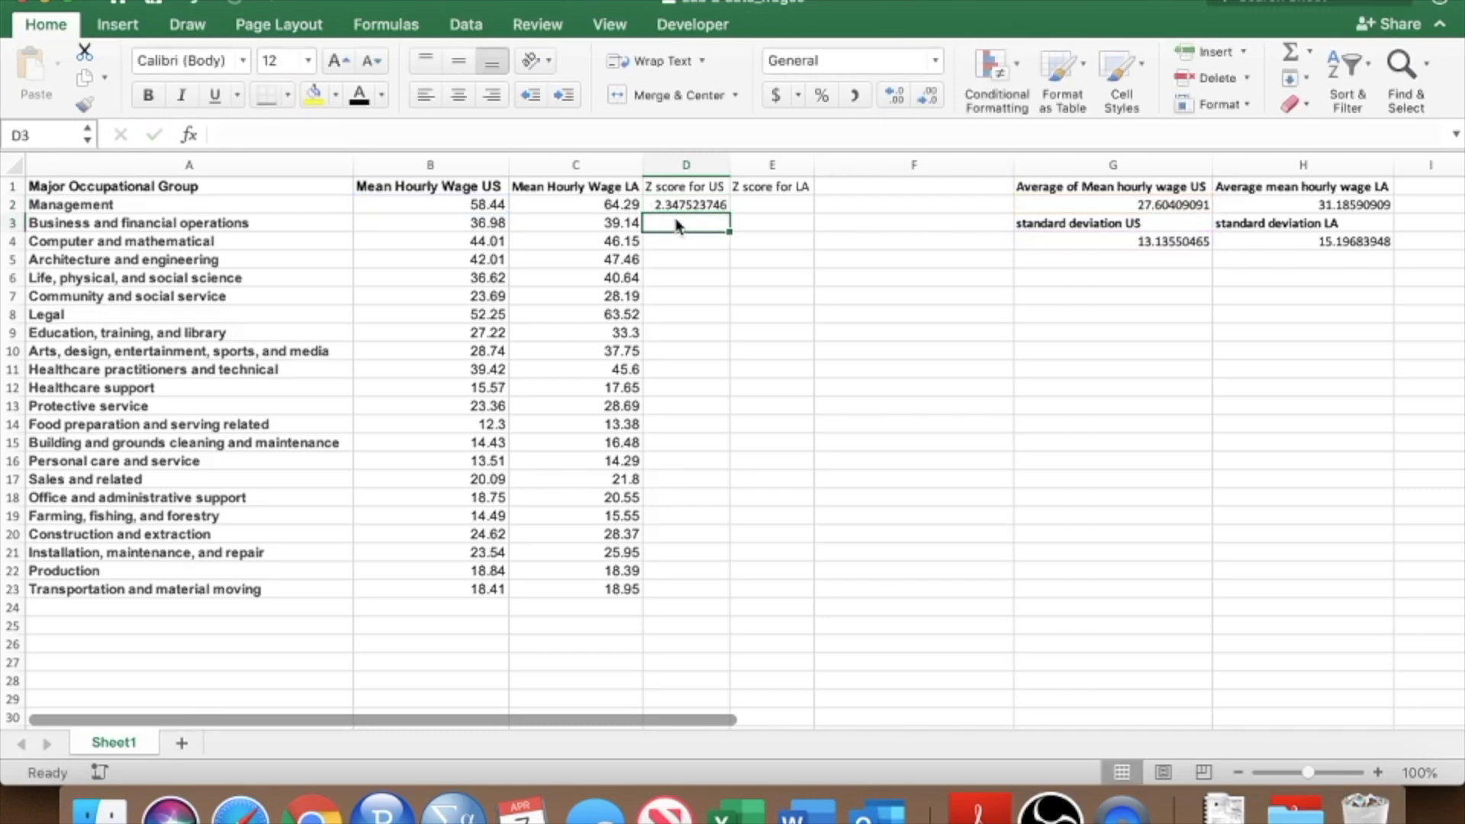
pyautogui.click(679, 204)
pyautogui.click(345, 135)
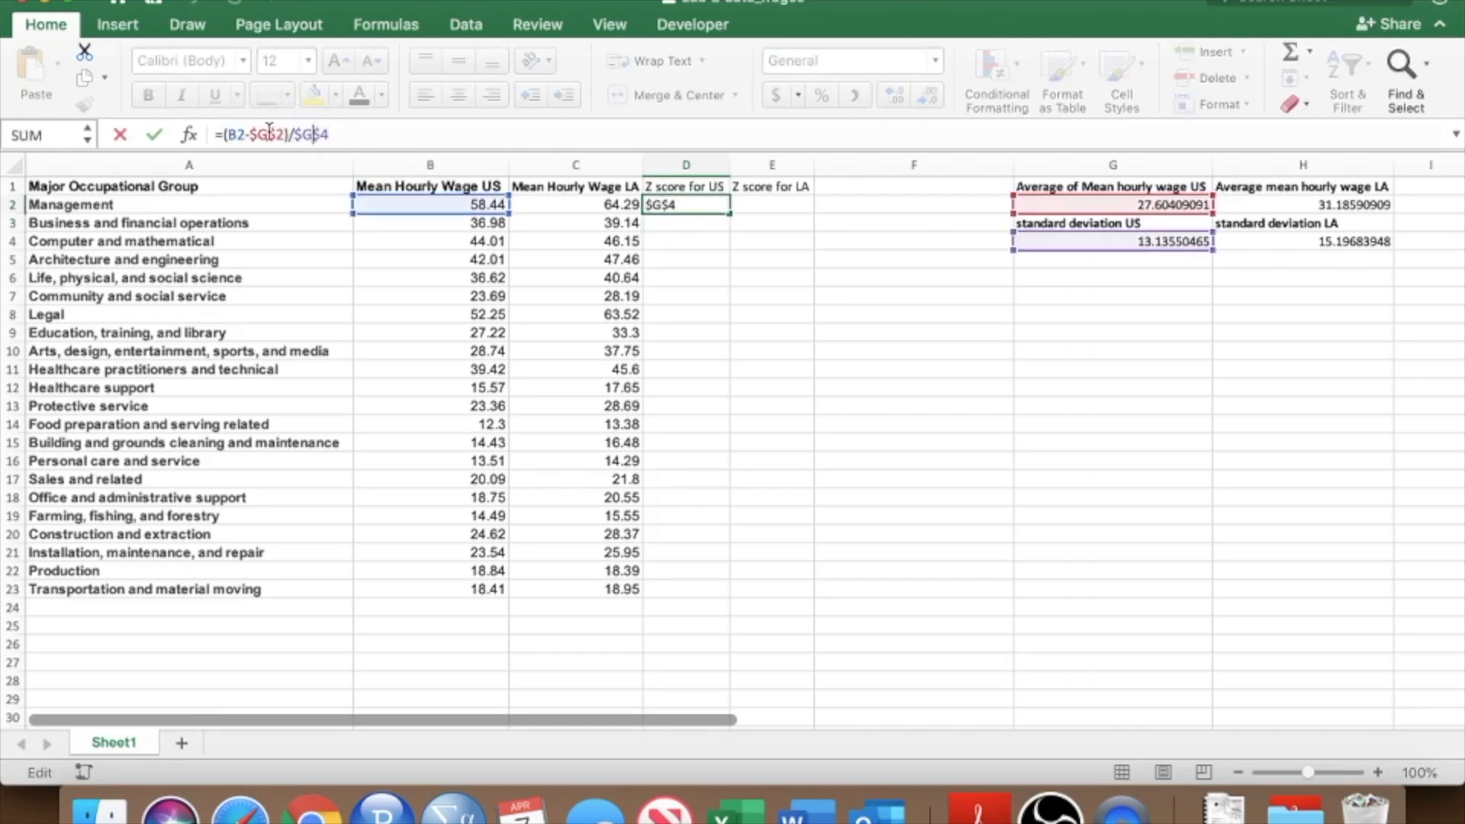
pyautogui.click(254, 135)
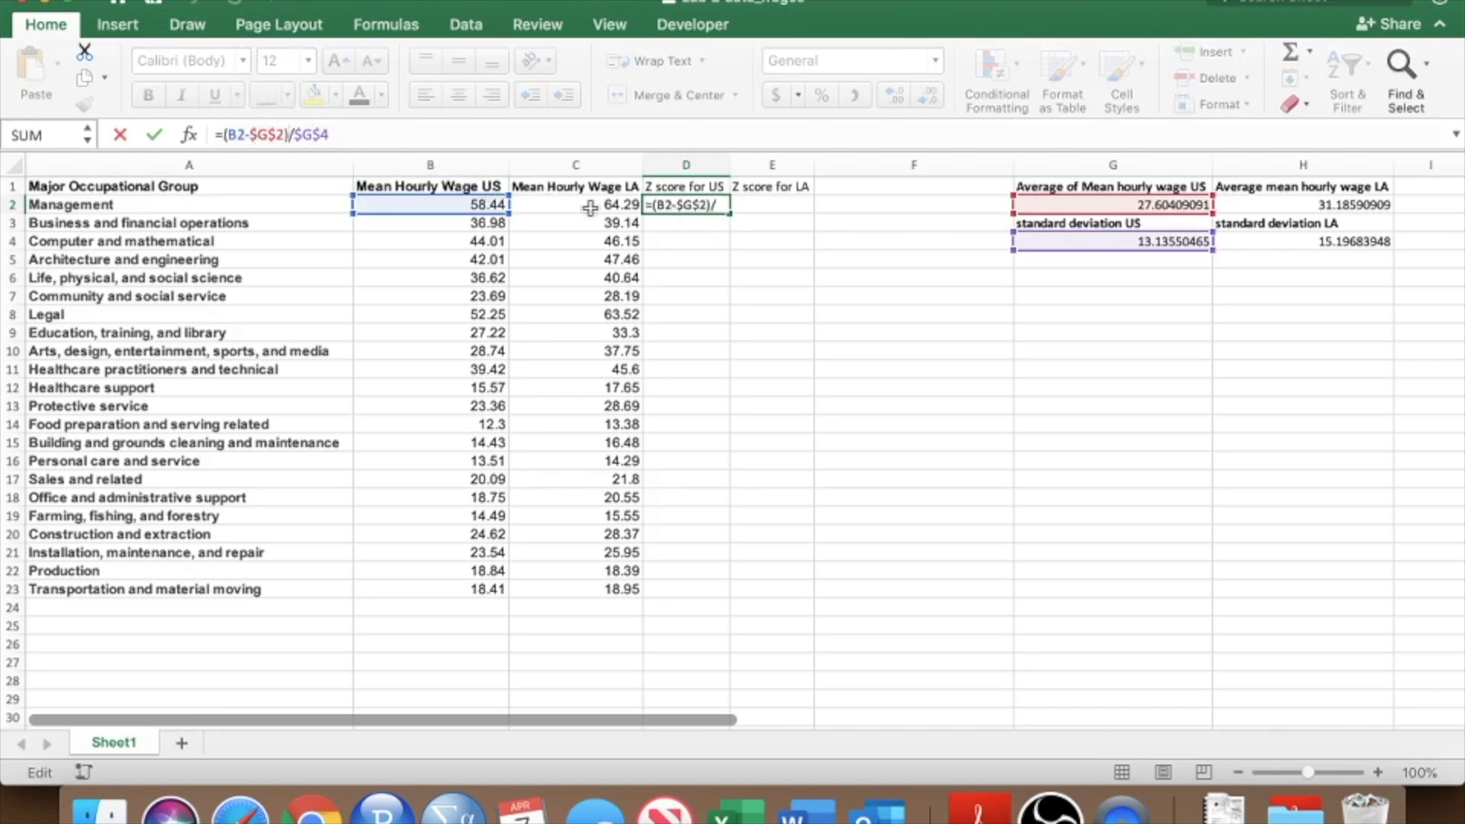
pyautogui.press('Return')
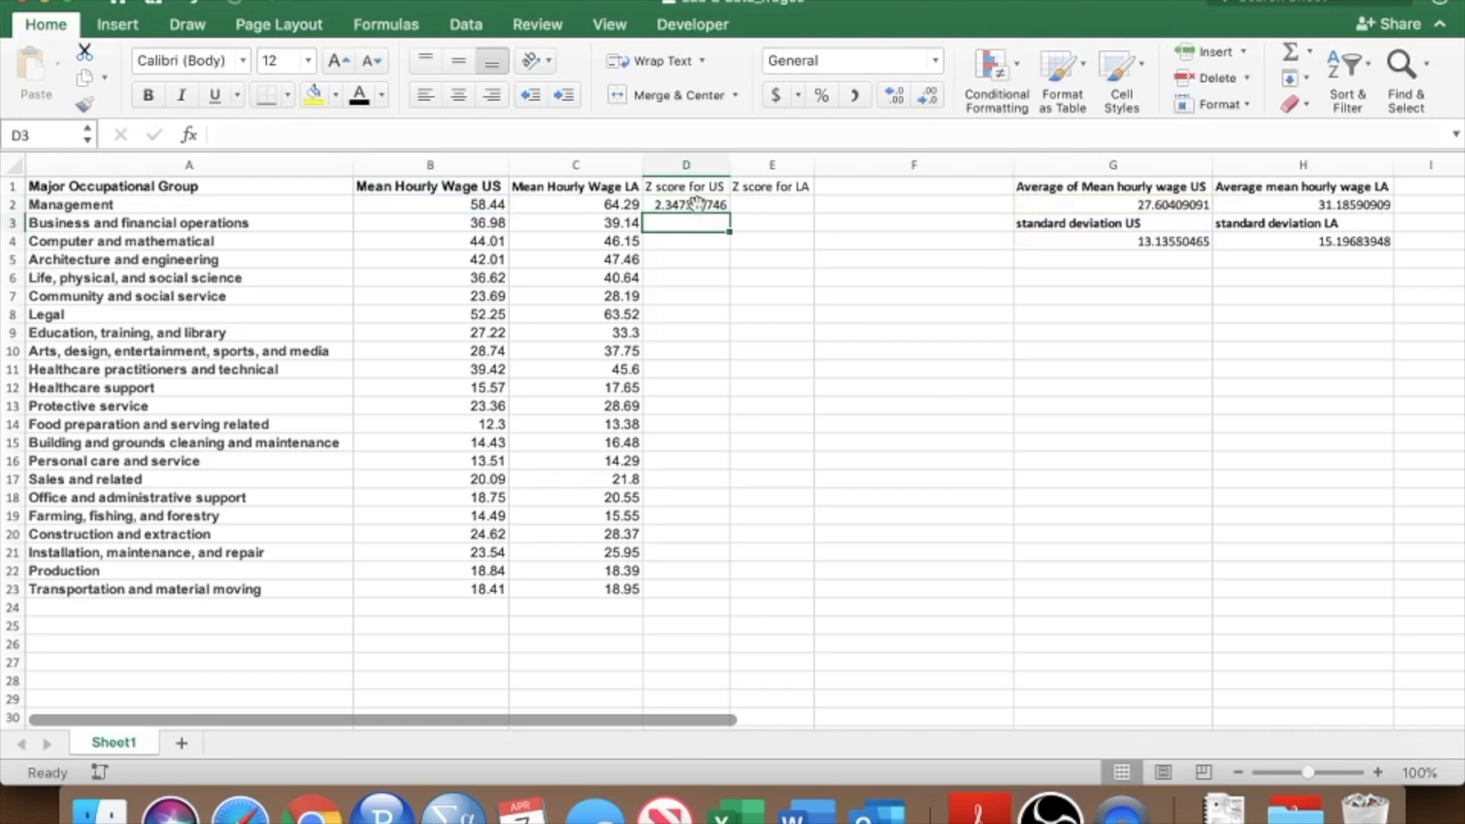
pyautogui.click(702, 207)
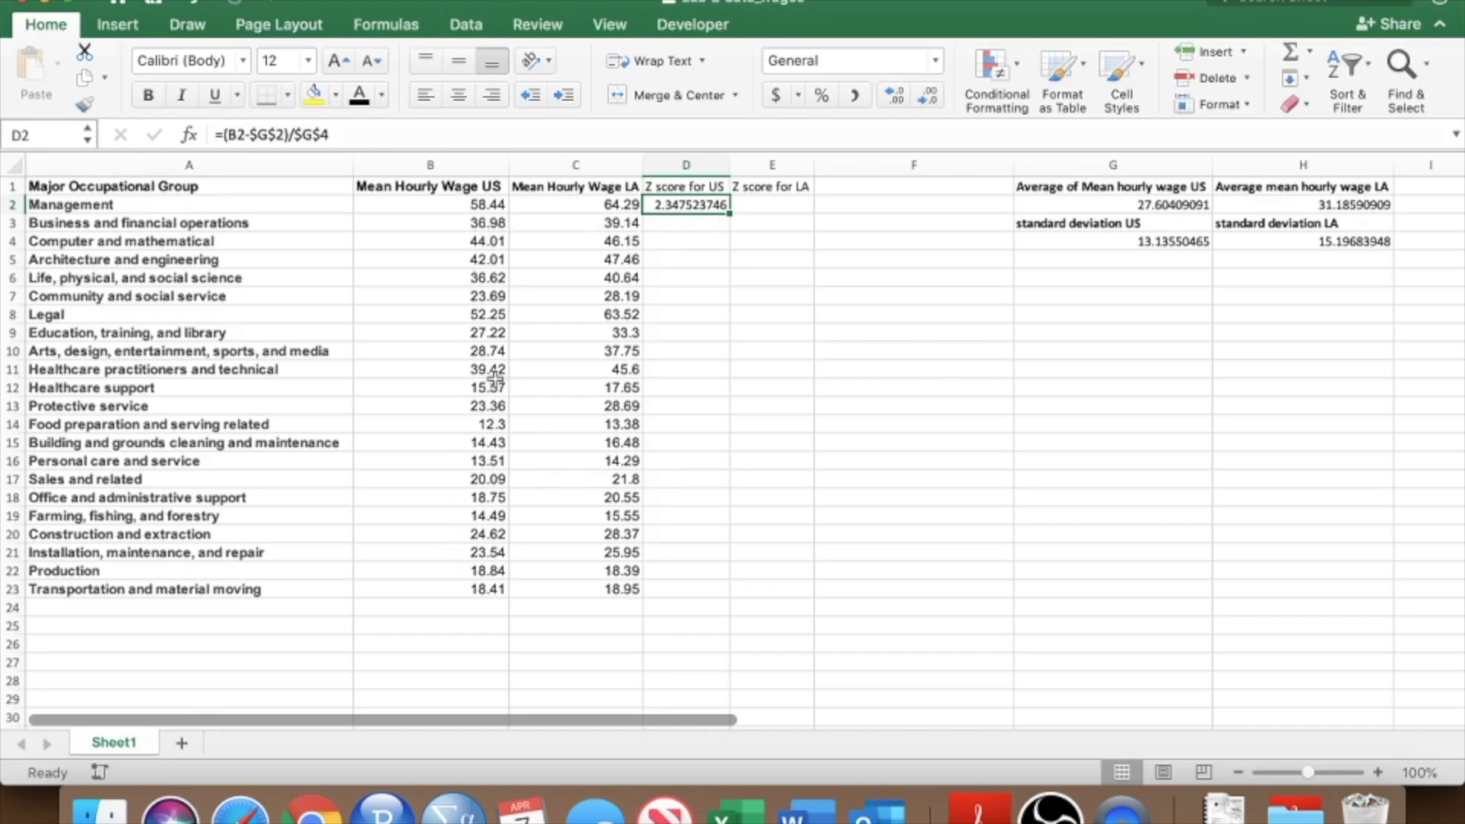
# Bold the two Z score headers in D1 and E1.
pyautogui.moveTo(700, 185); pyautogui.dragTo(771, 186)
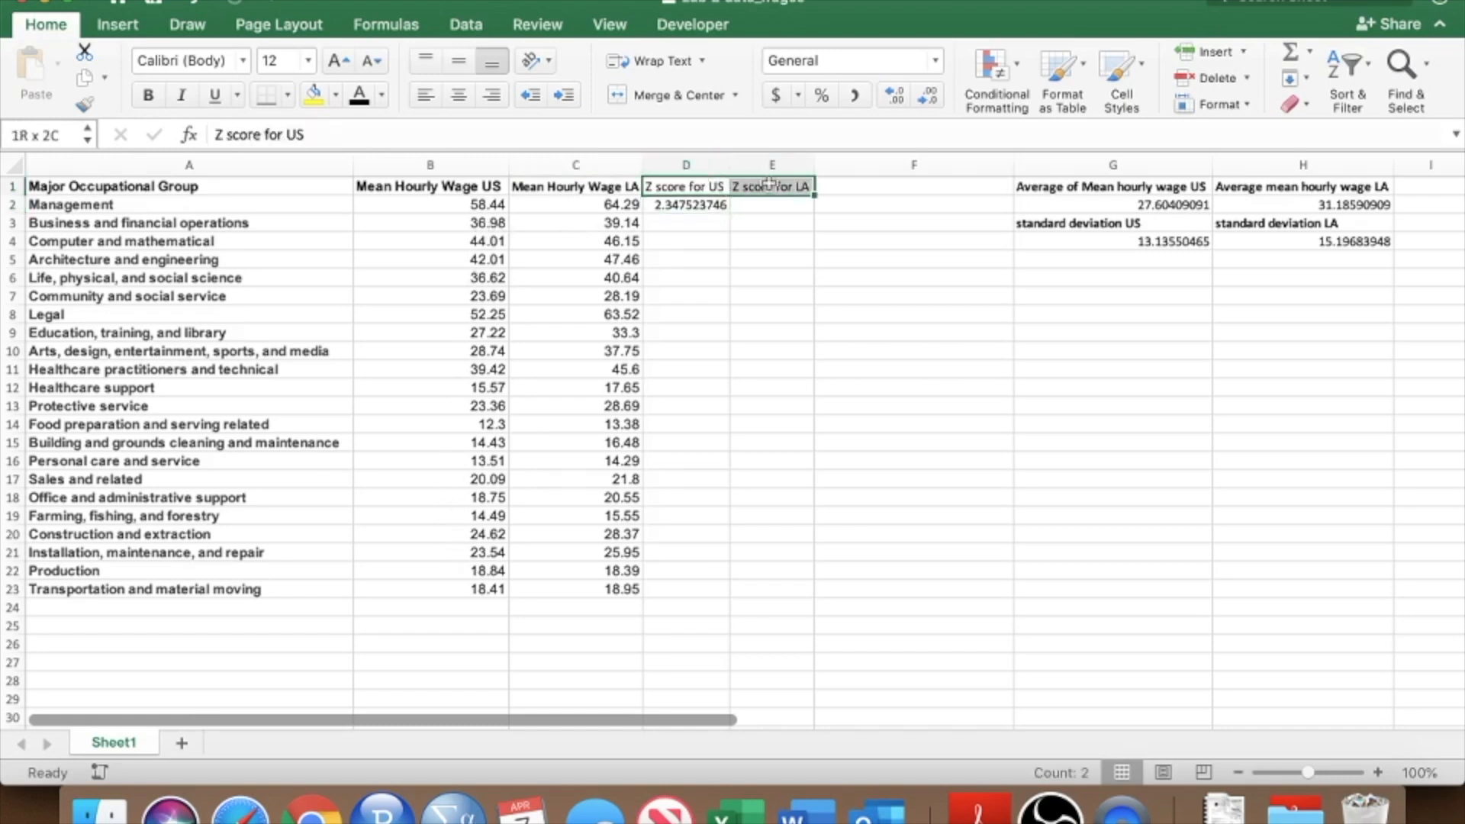
pyautogui.click(151, 101)
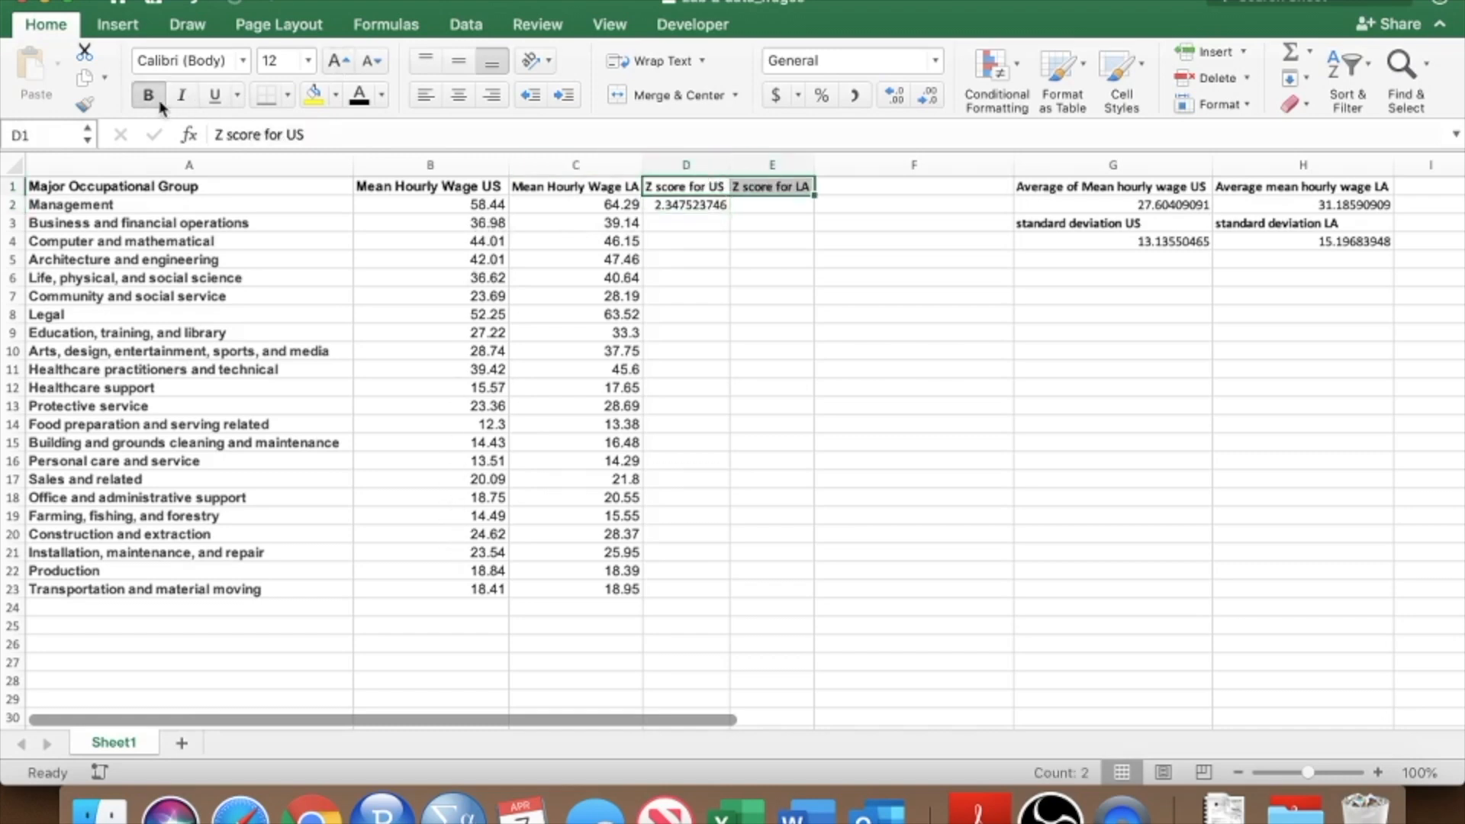
# Fill the US z-score formula from D2 down through D23 for all occupational groups.
pyautogui.click(720, 211)
pyautogui.moveTo(727, 214); pyautogui.dragTo(728, 215)
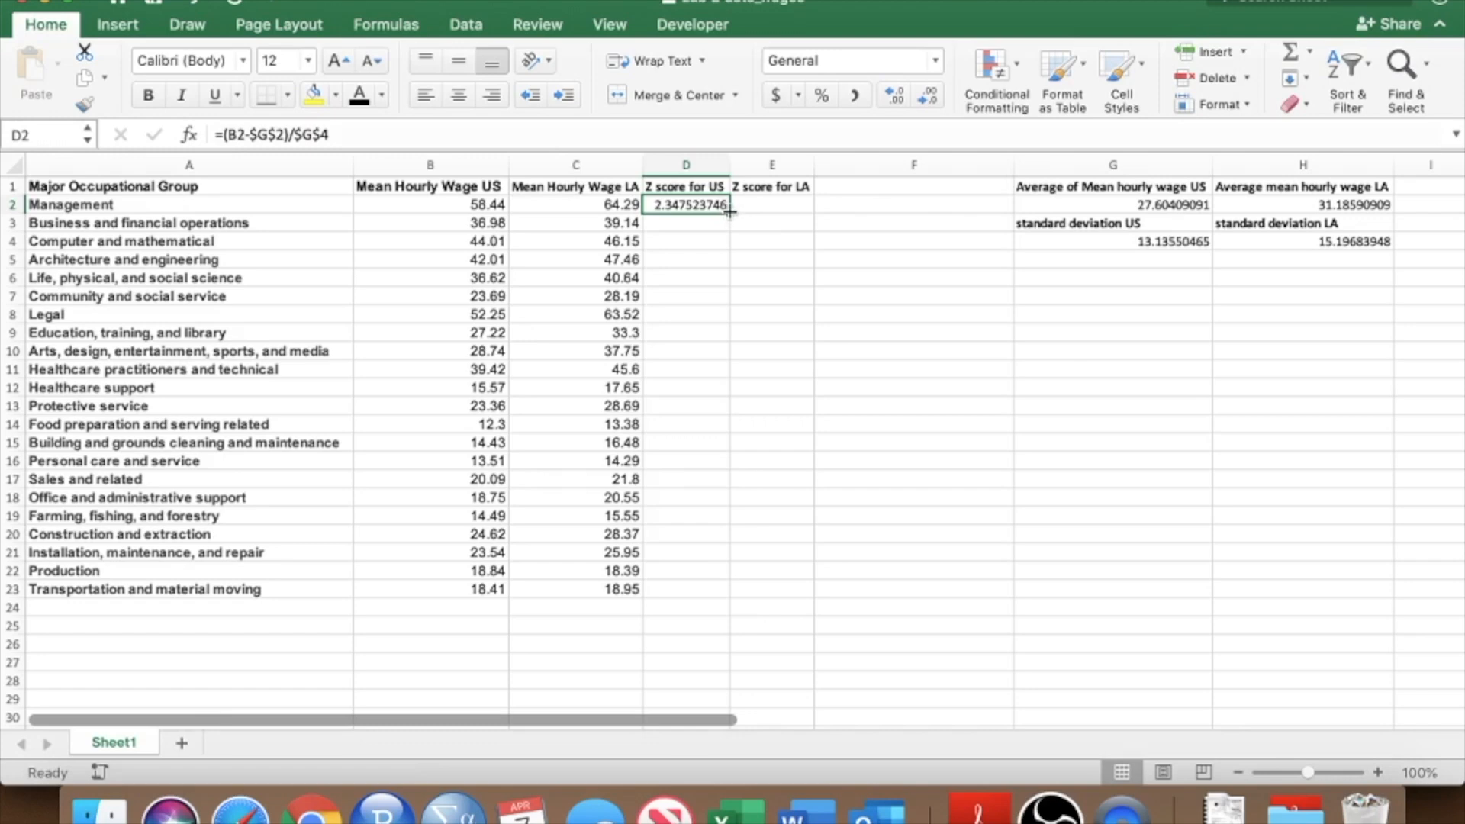
pyautogui.moveTo(728, 214); pyautogui.dragTo(717, 596)
pyautogui.click(710, 591)
pyautogui.click(462, 586)
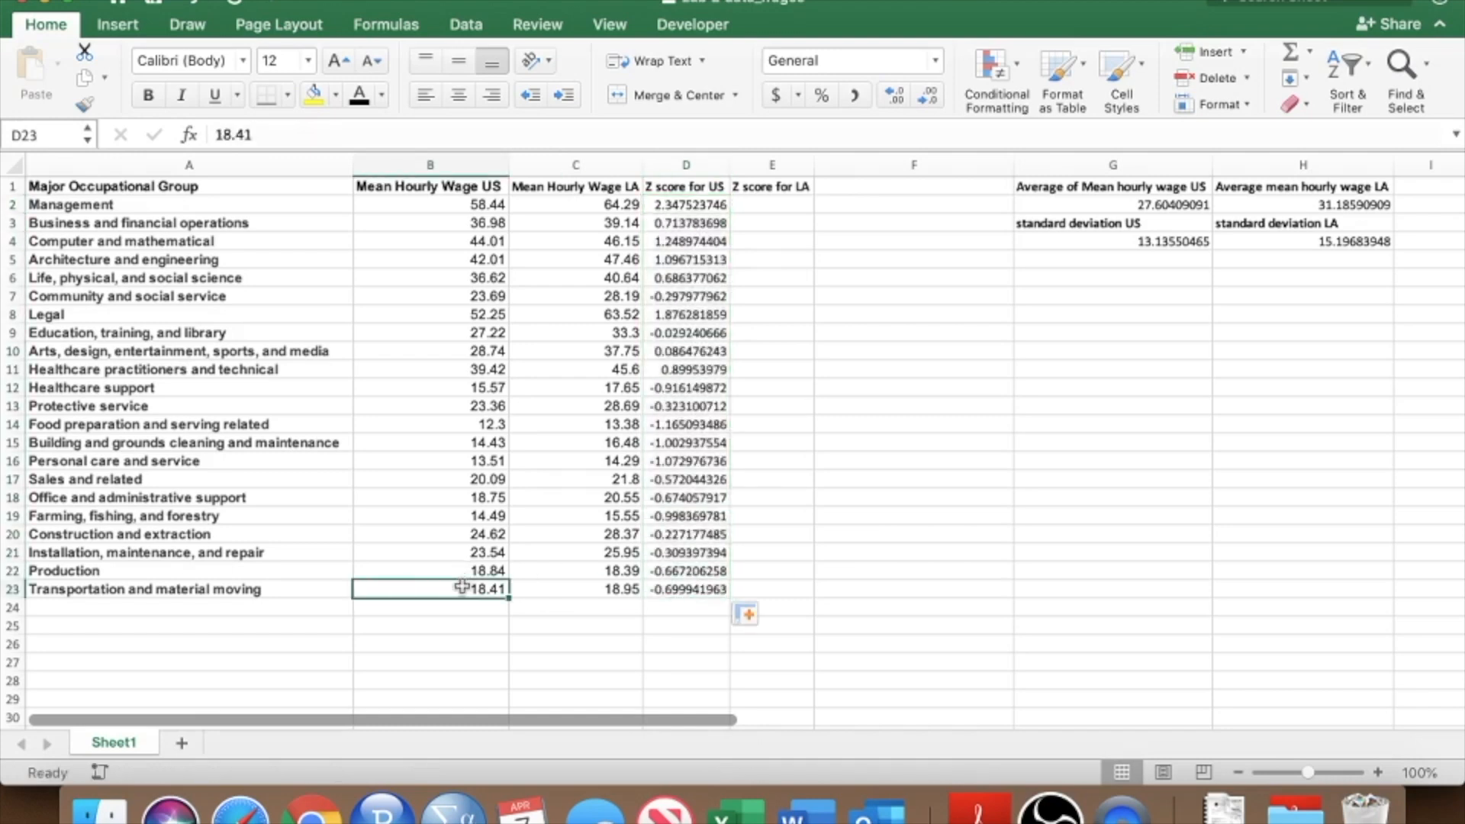
# Inspect the copied z-score formula in D23 to verify its references.
pyautogui.click(687, 589)
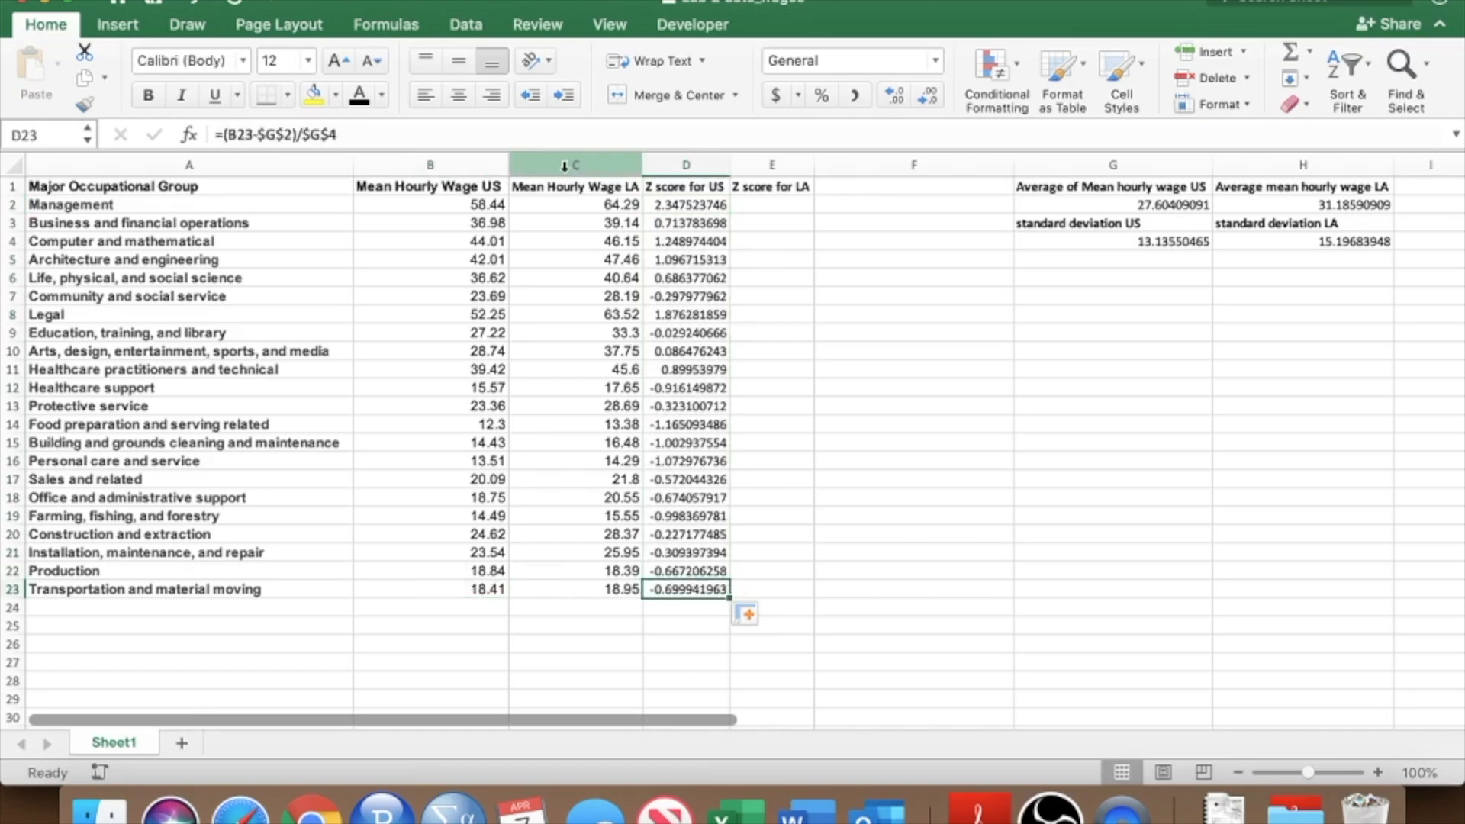
pyautogui.click(276, 131)
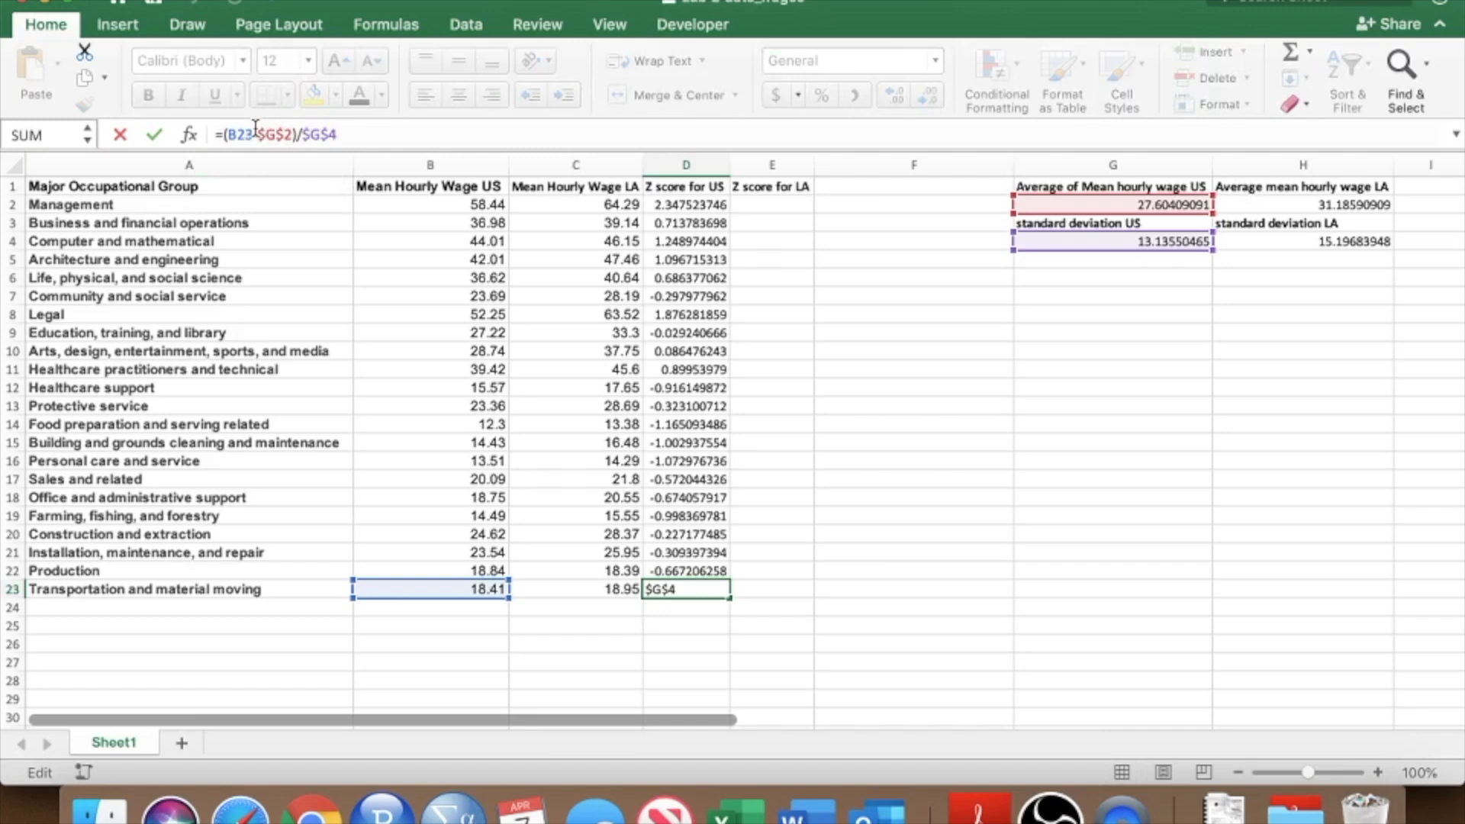
pyautogui.click(341, 135)
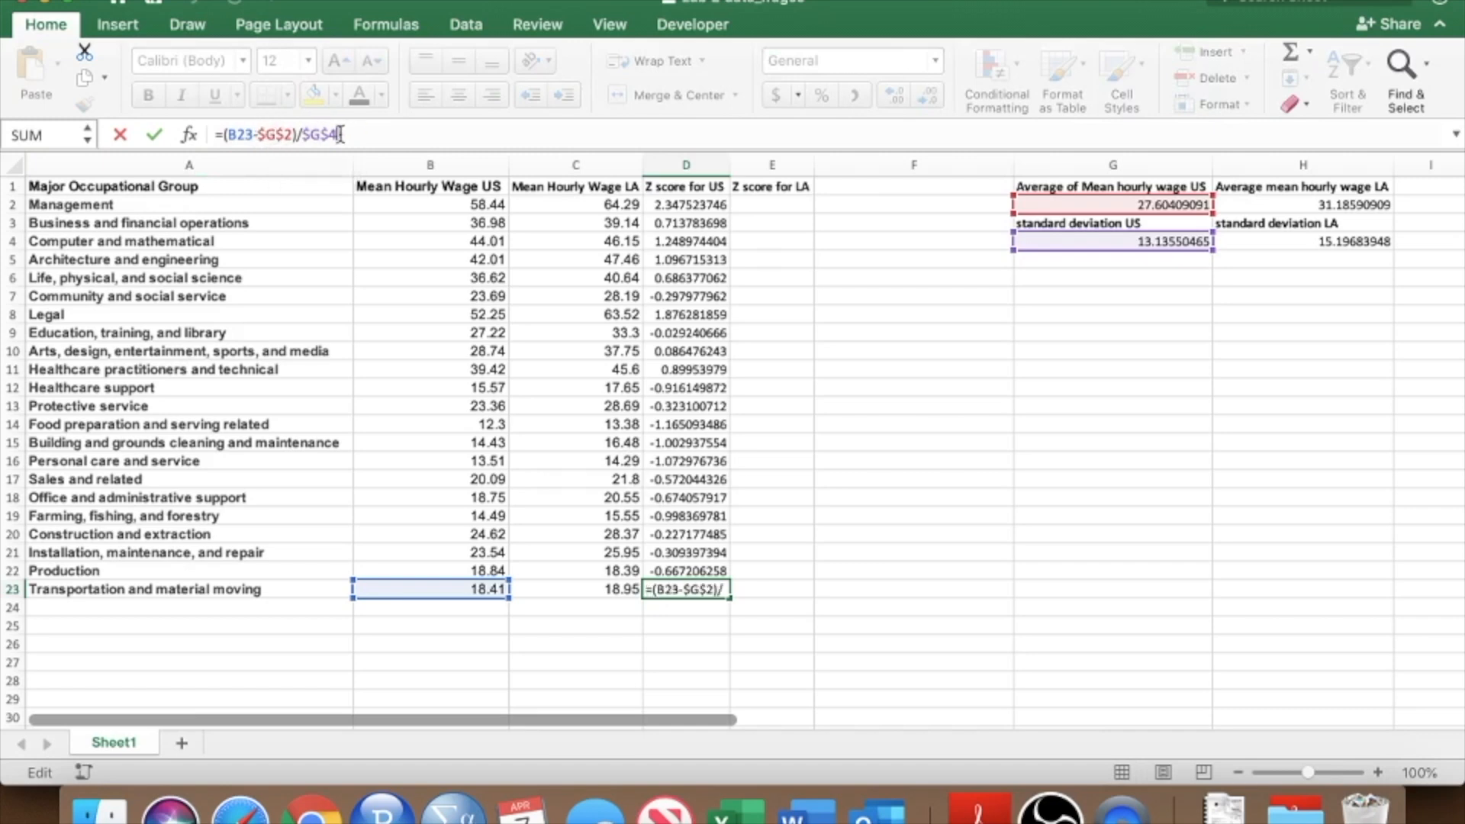
pyautogui.click(246, 135)
pyautogui.press('Return')
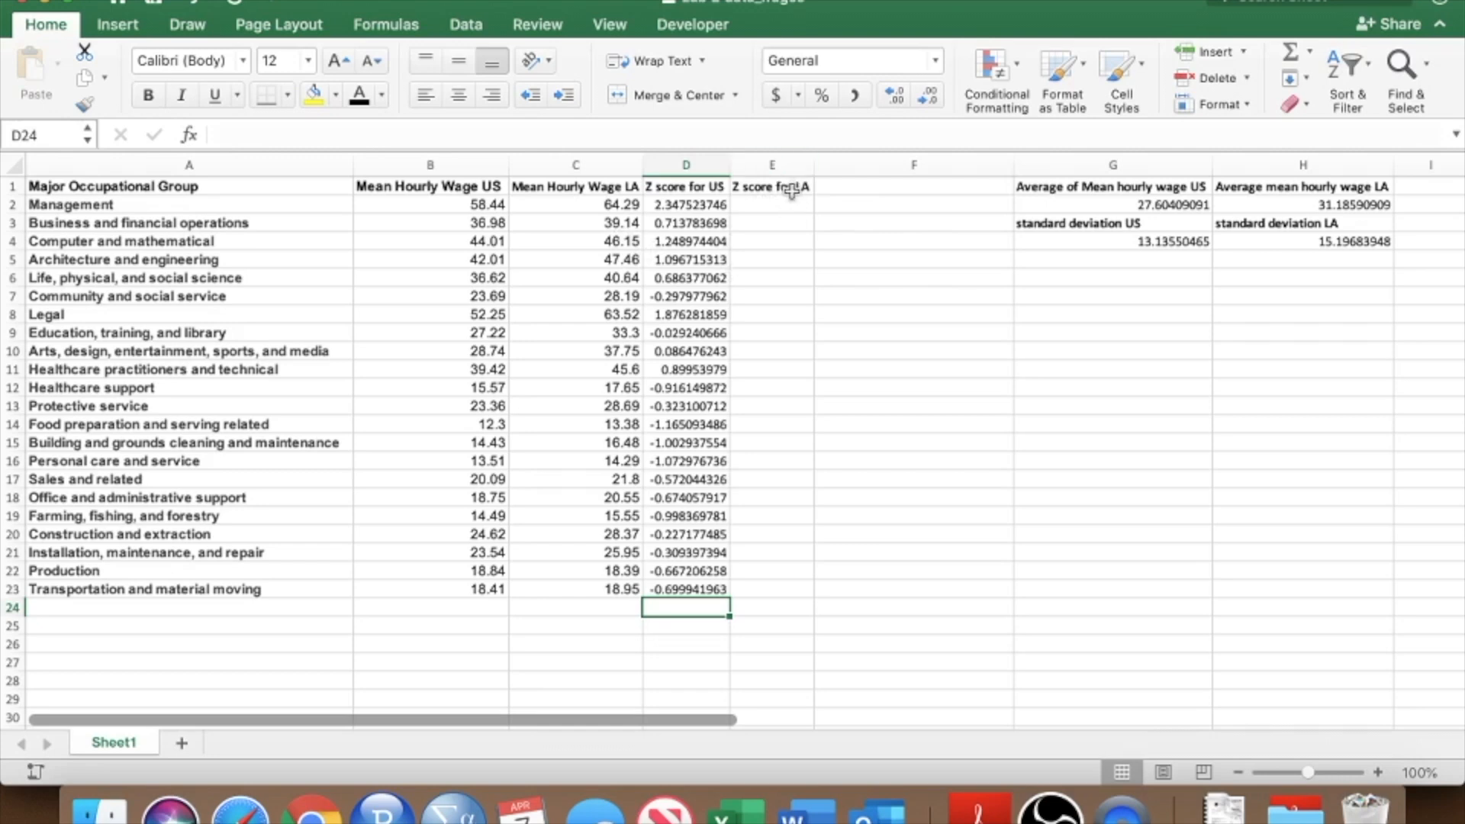
# Enter the LA z-score formula =(C2-H2)/H4 in E2, referencing the LA wage, LA average and LA standard deviation.
pyautogui.click(790, 191)
pyautogui.click(789, 209)
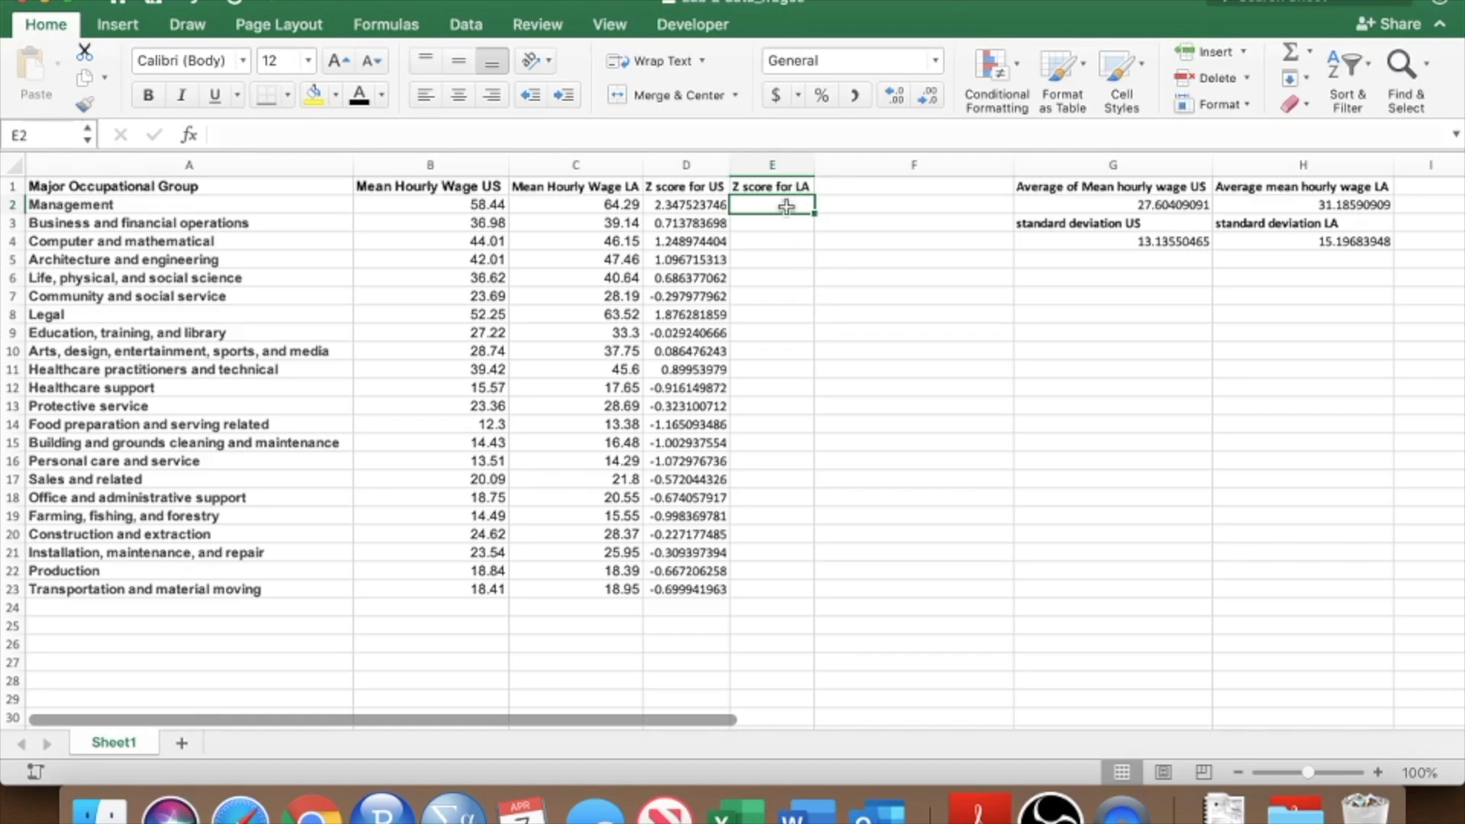
pyautogui.write('=')
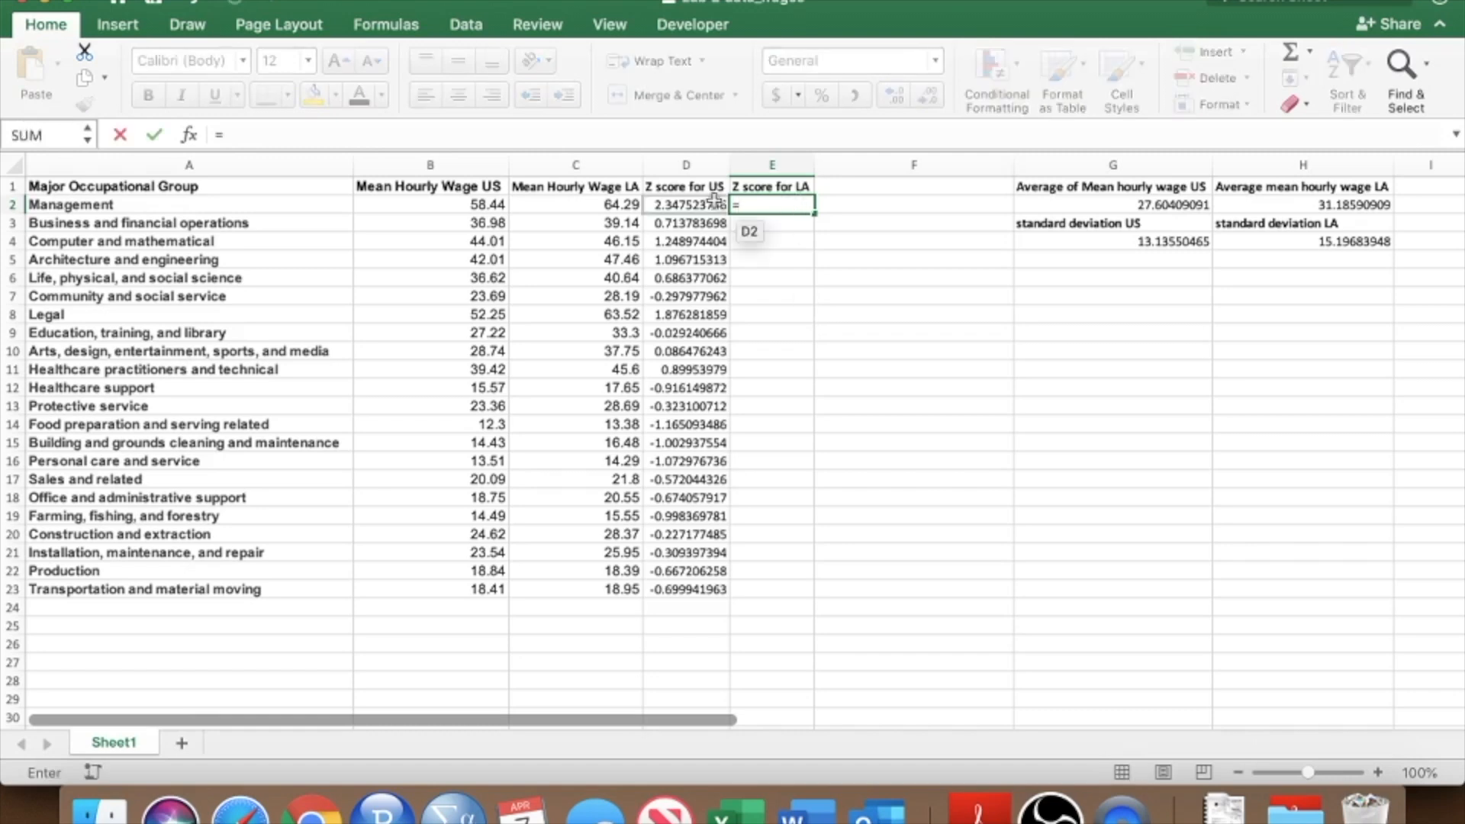
pyautogui.click(613, 204)
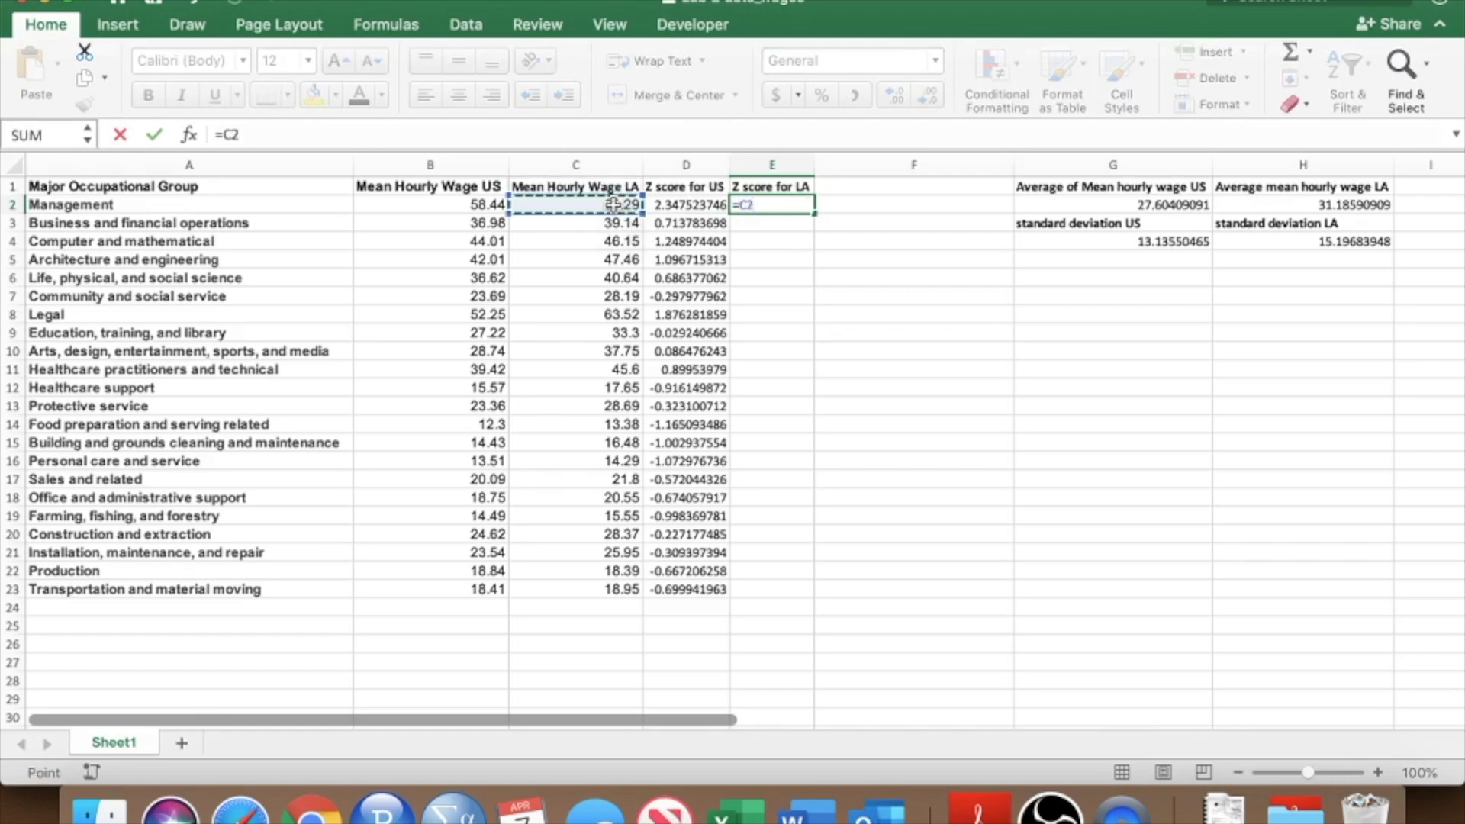
pyautogui.click(220, 135)
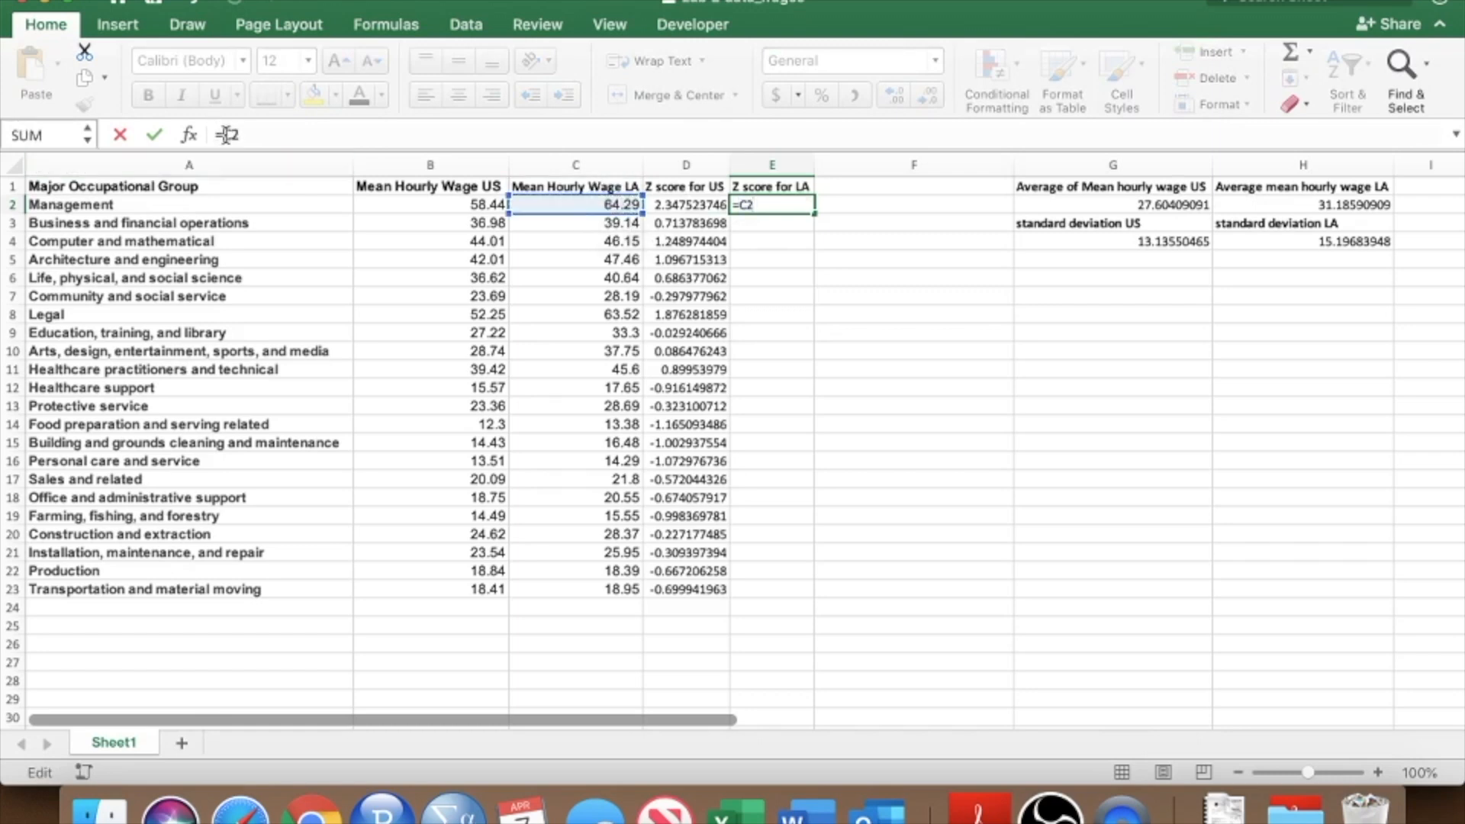
pyautogui.write('(')
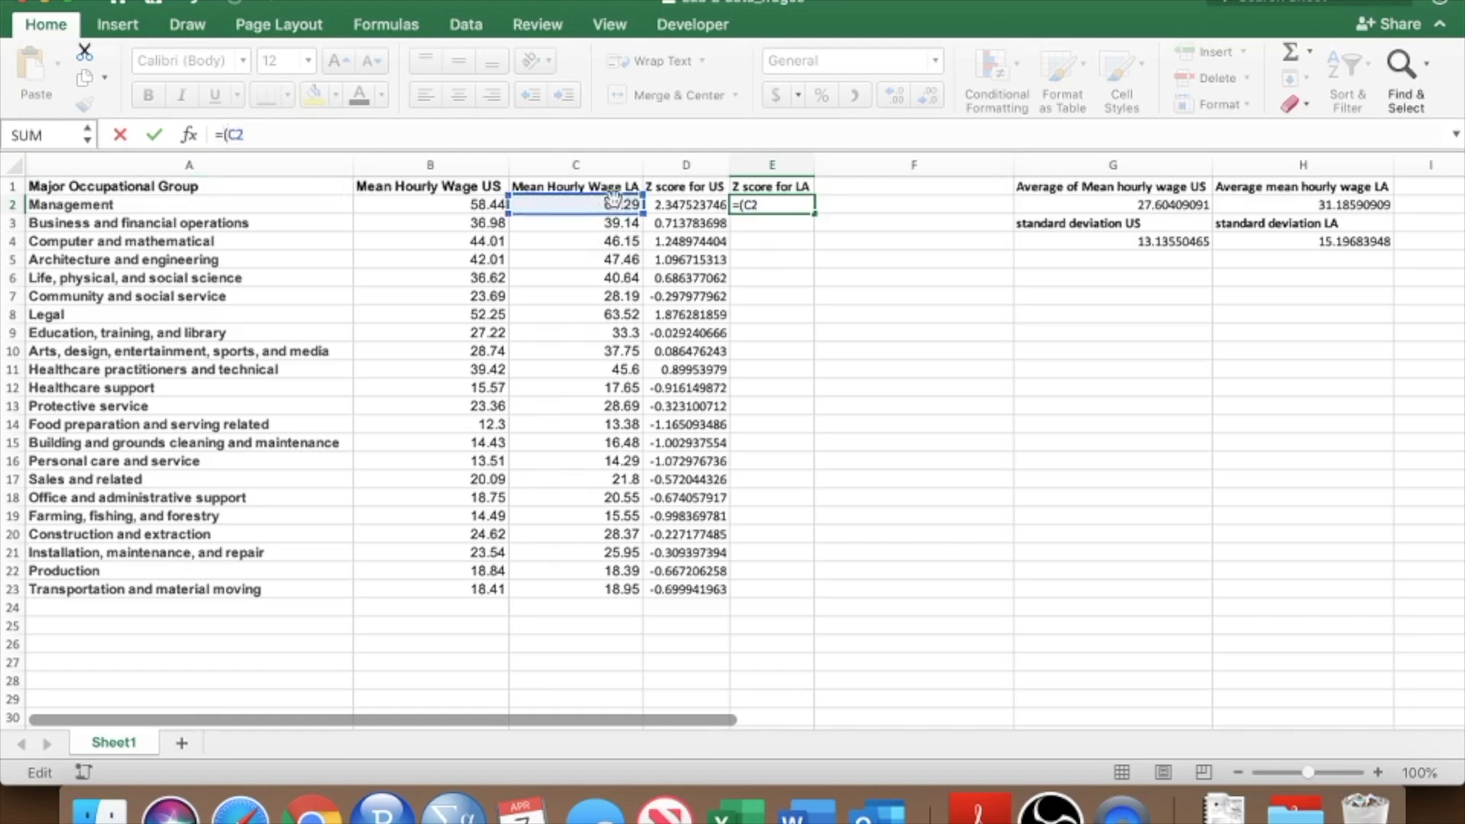
pyautogui.click(401, 131)
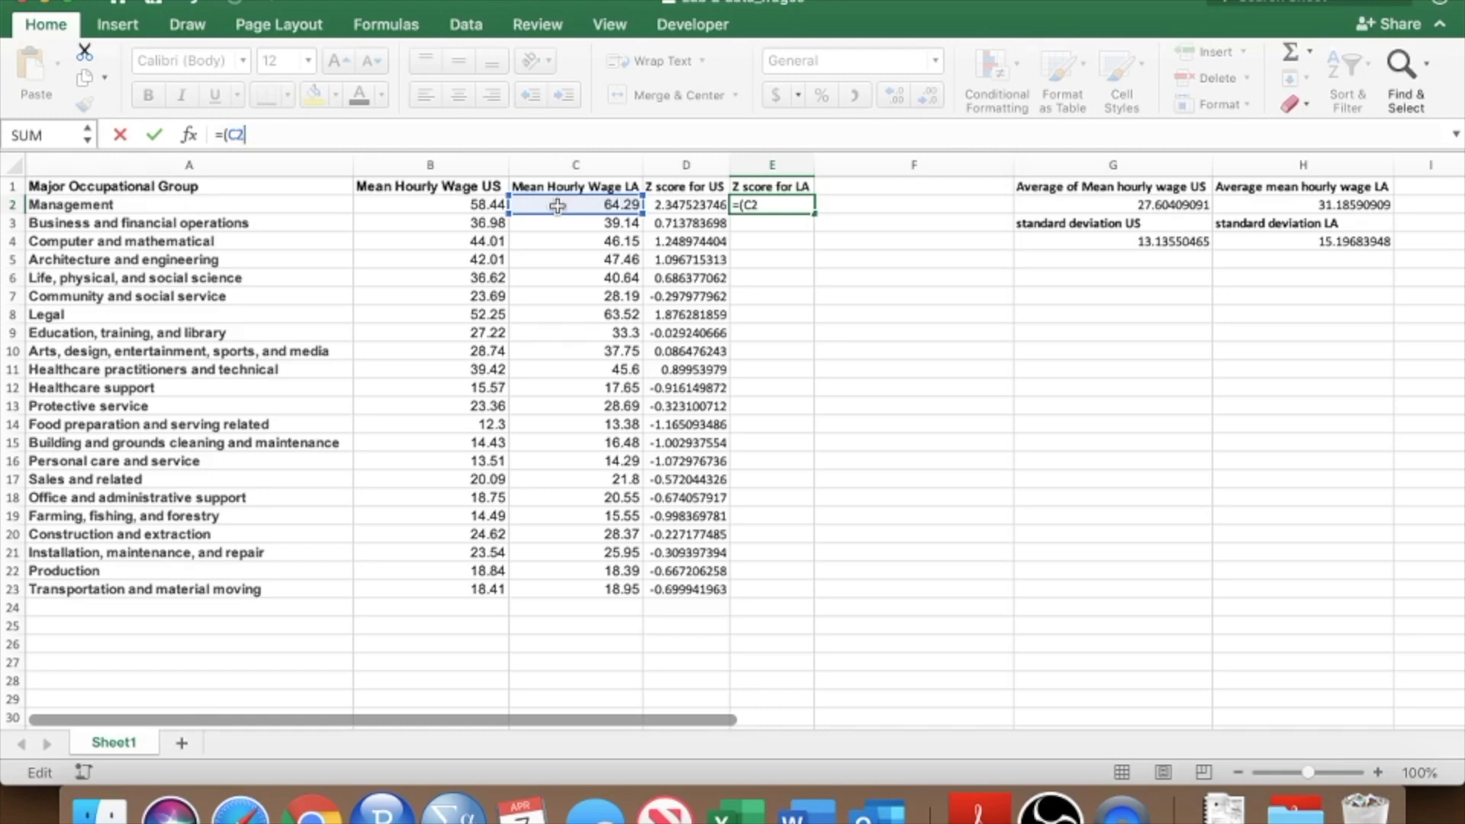
pyautogui.write('-')
pyautogui.click(1355, 202)
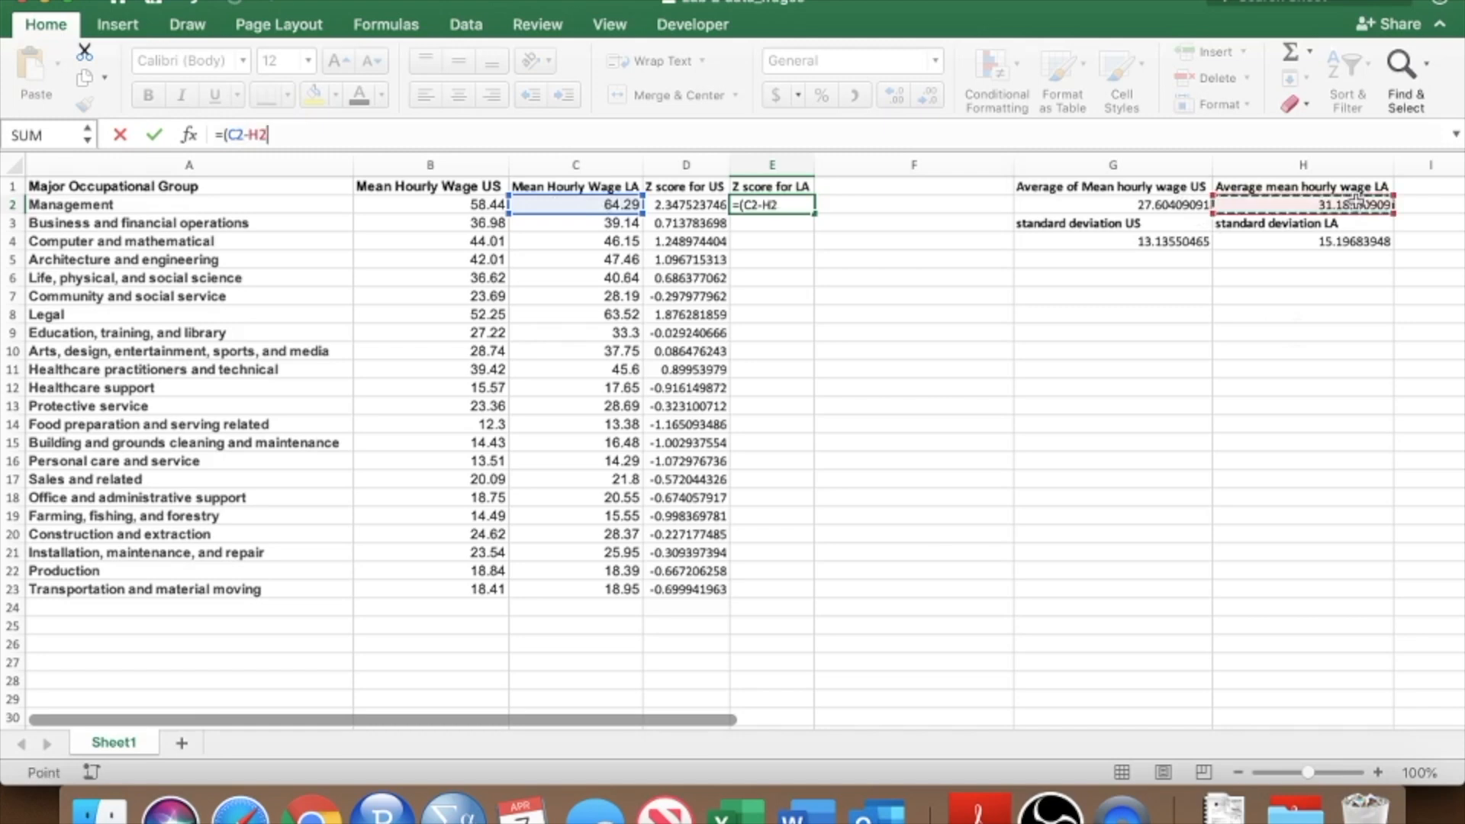
pyautogui.write(')')
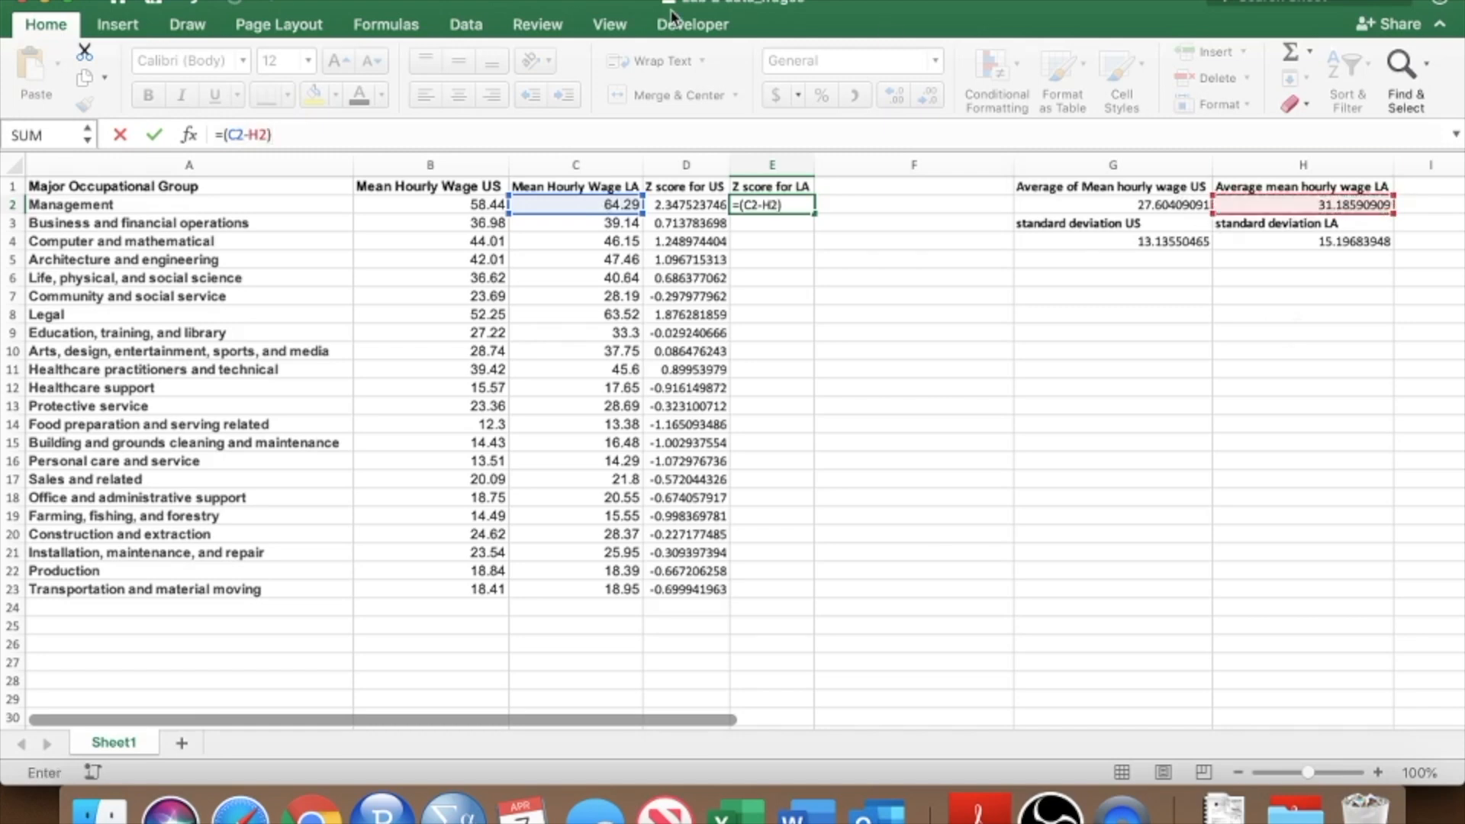
pyautogui.write('/')
pyautogui.click(1362, 242)
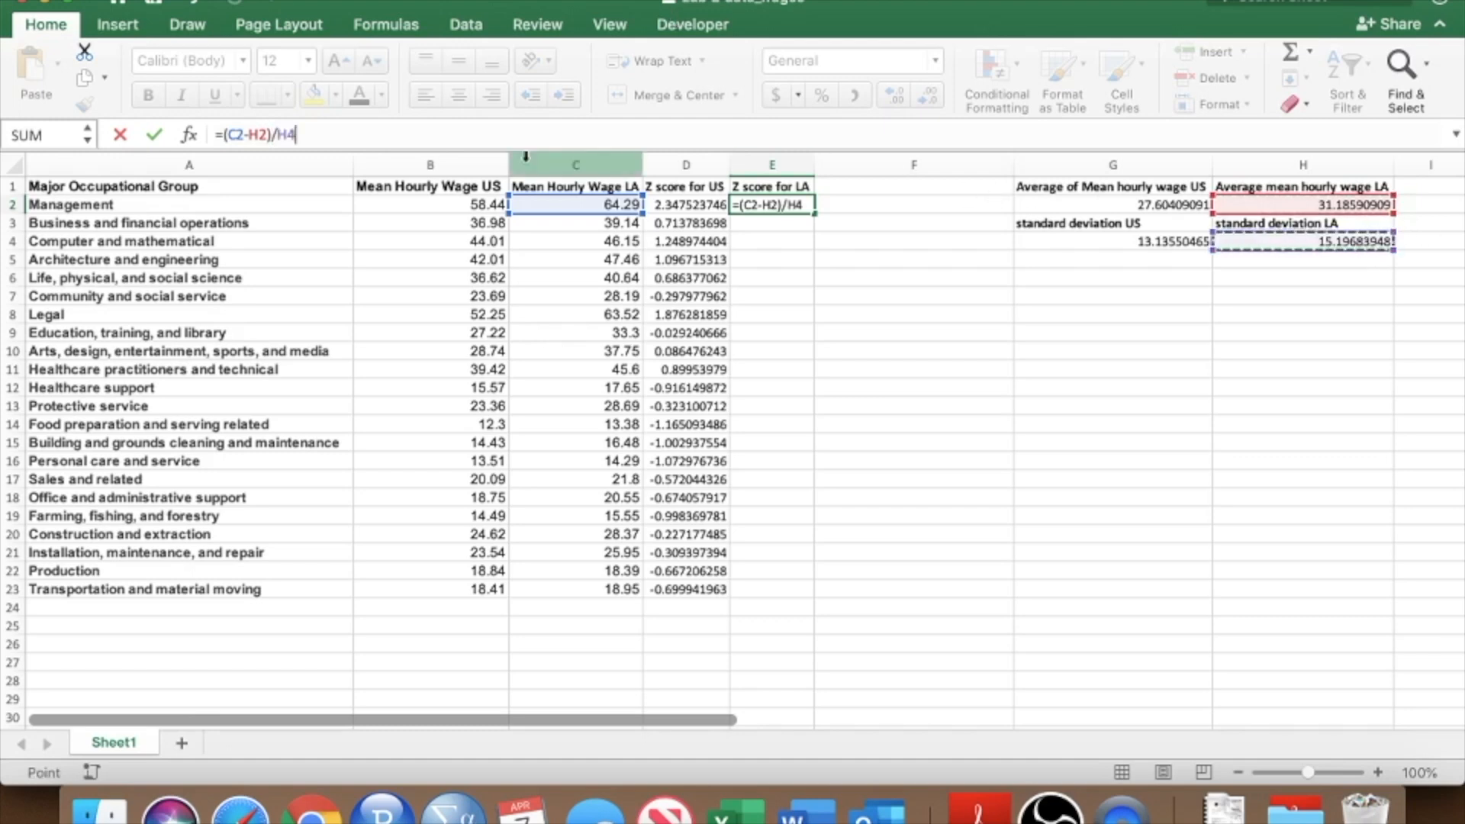
pyautogui.click(257, 134)
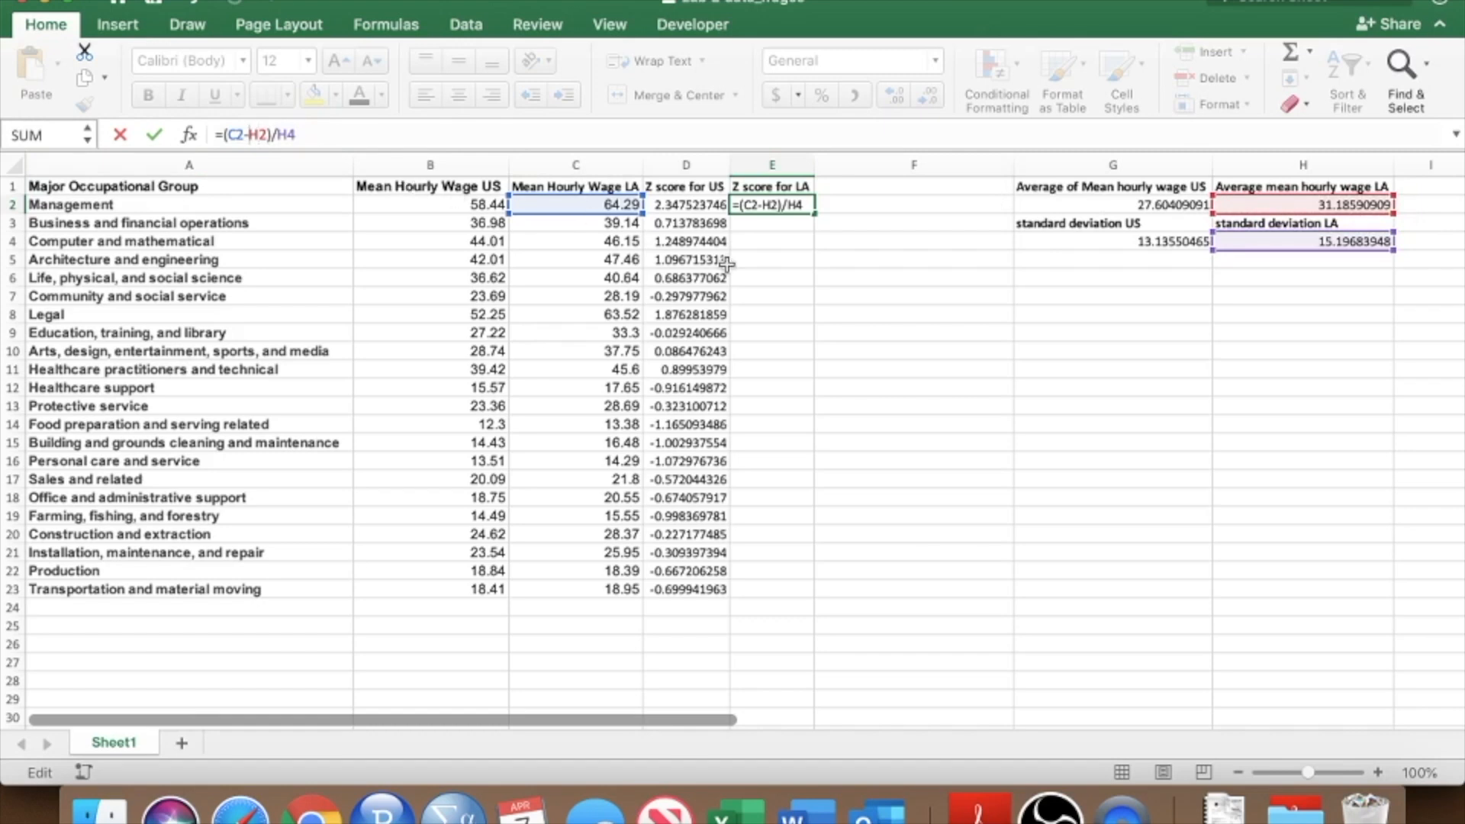
pyautogui.press('Return')
# Make the LA average and standard deviation references absolute in E2's formula, giving =(C2-$H$2)/$H$4.
pyautogui.click(786, 204)
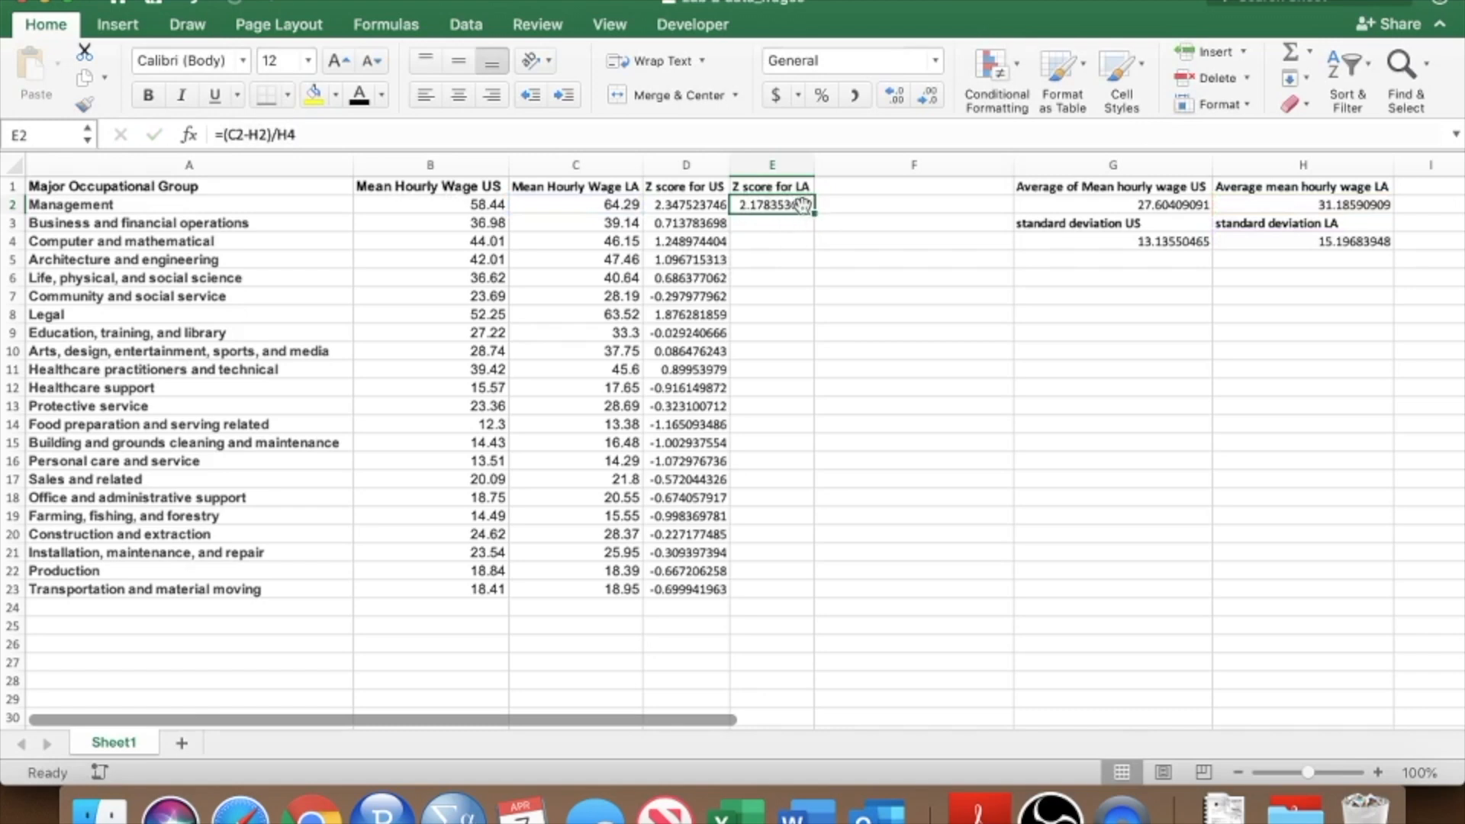
pyautogui.moveTo(612, 206); pyautogui.dragTo(612, 591)
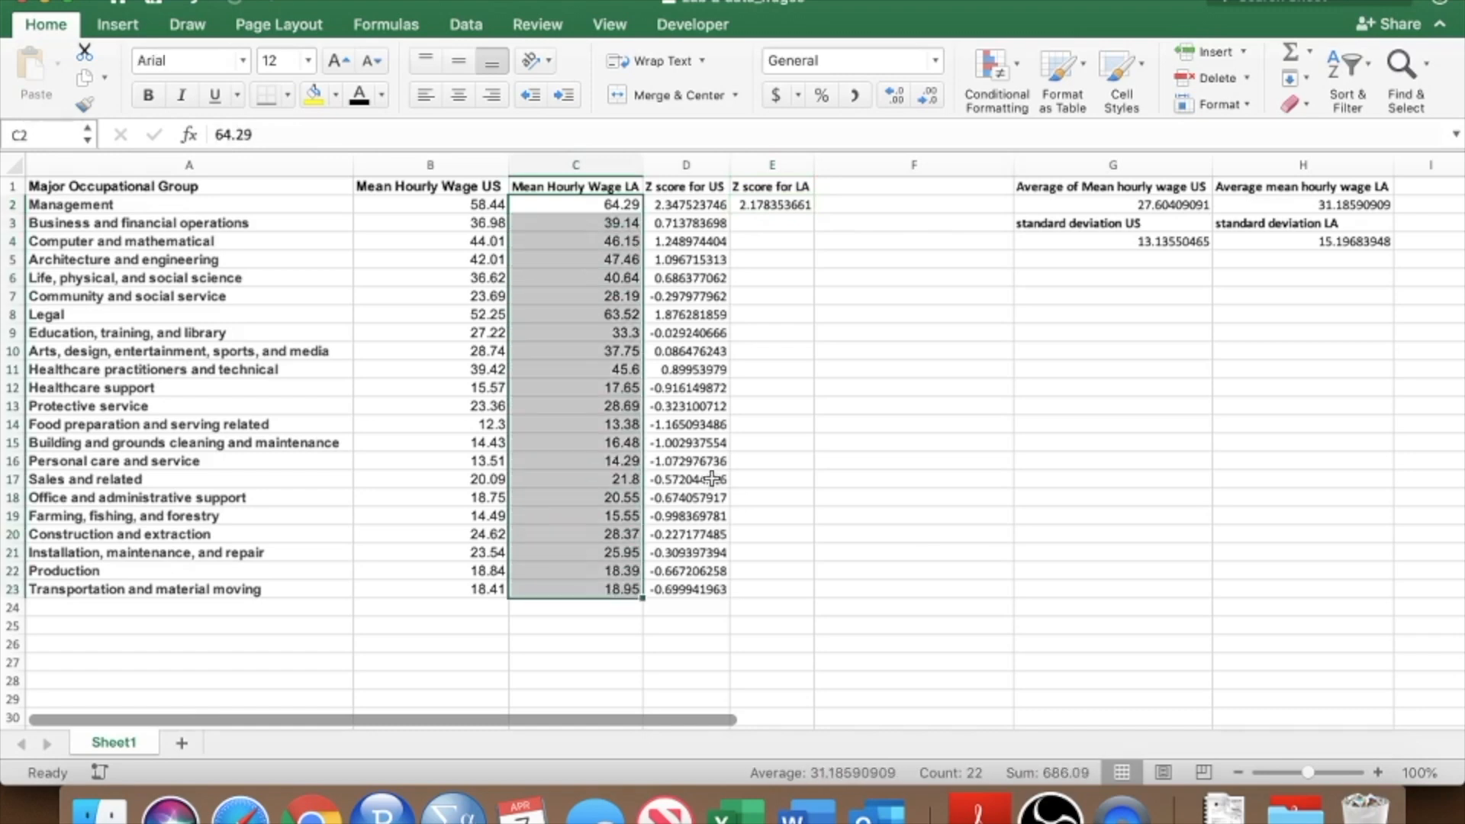
pyautogui.click(797, 203)
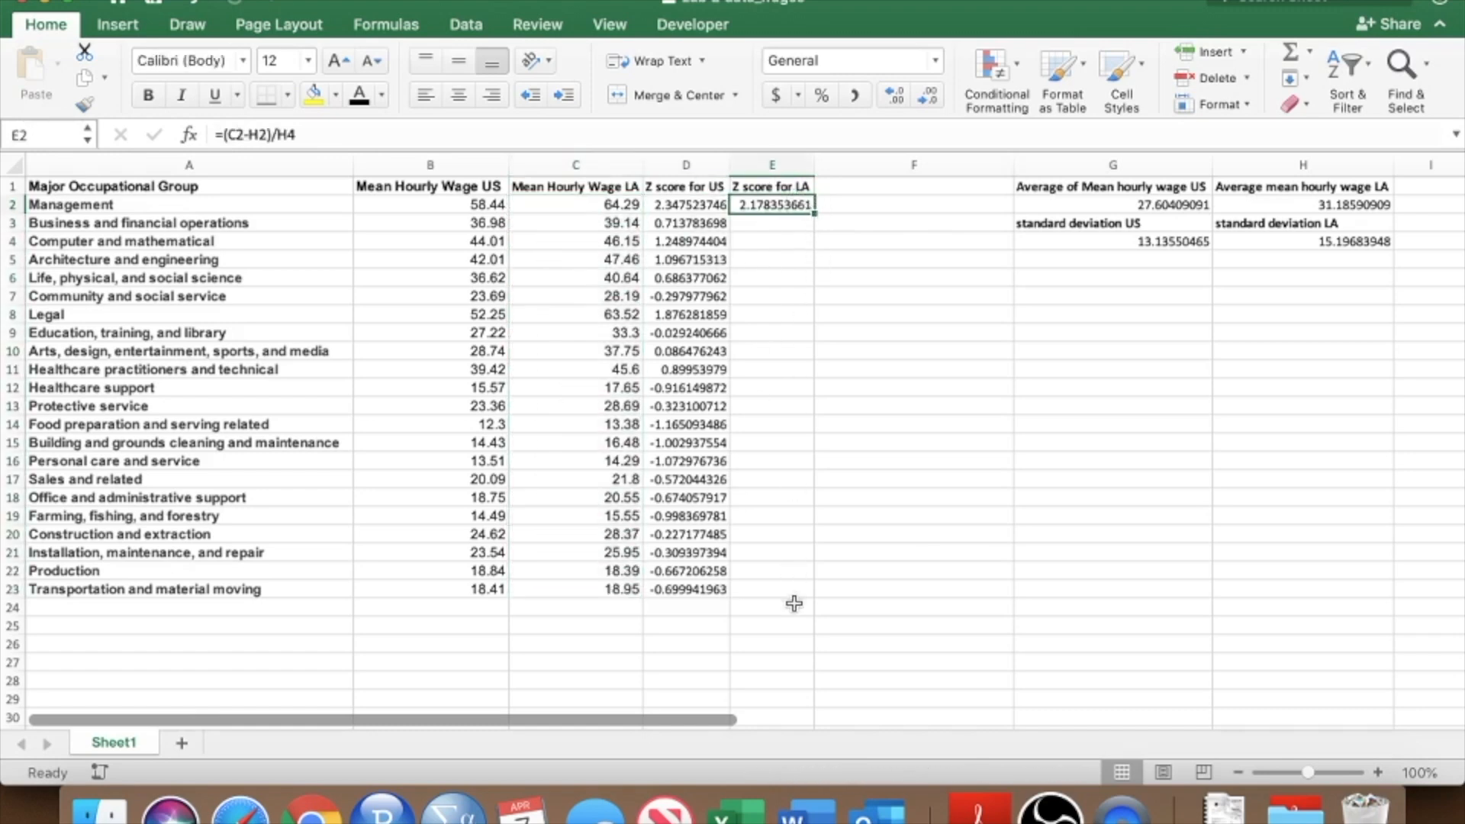
pyautogui.click(253, 134)
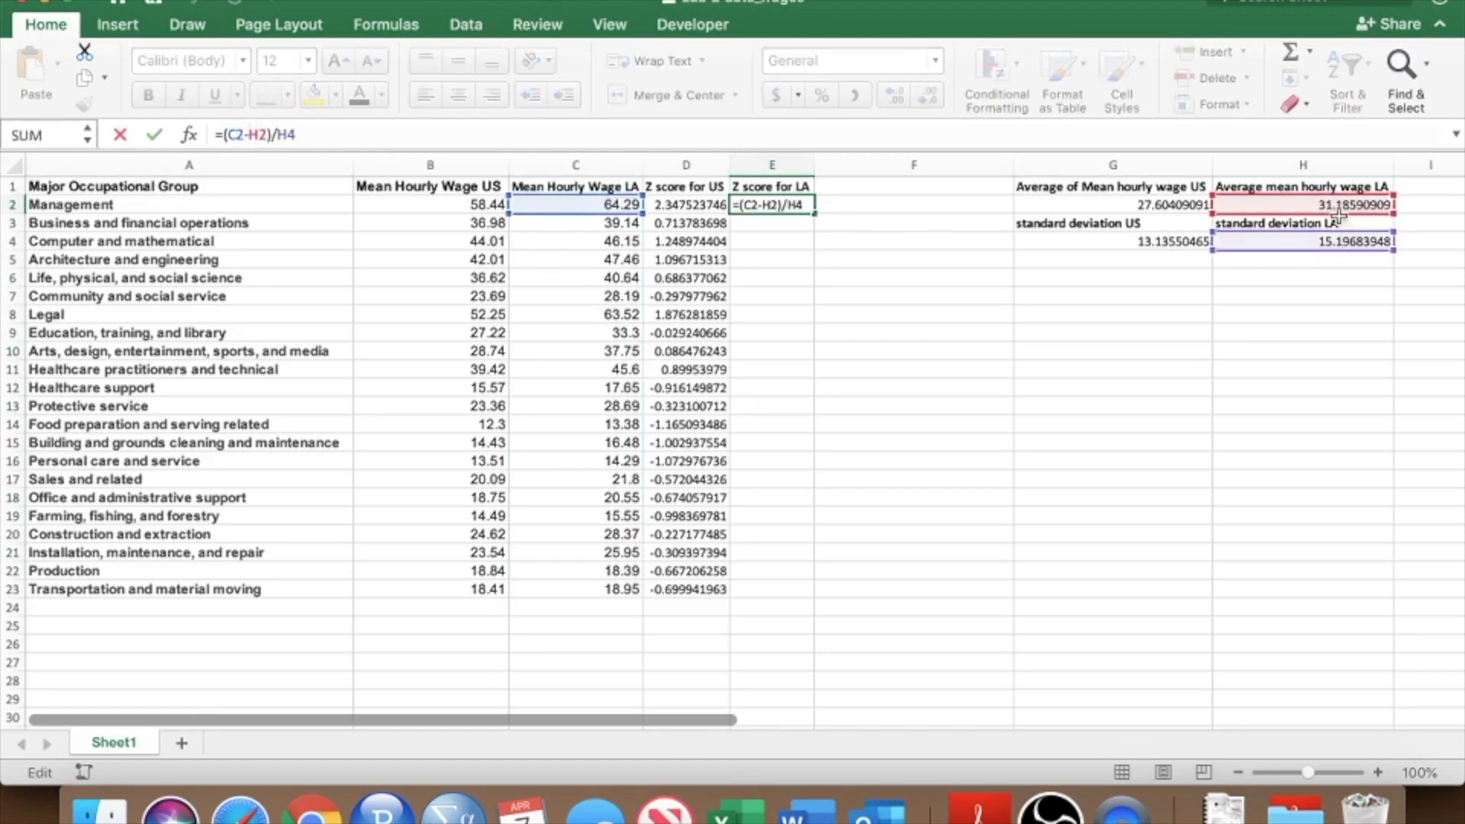
pyautogui.click(252, 136)
pyautogui.write('$H')
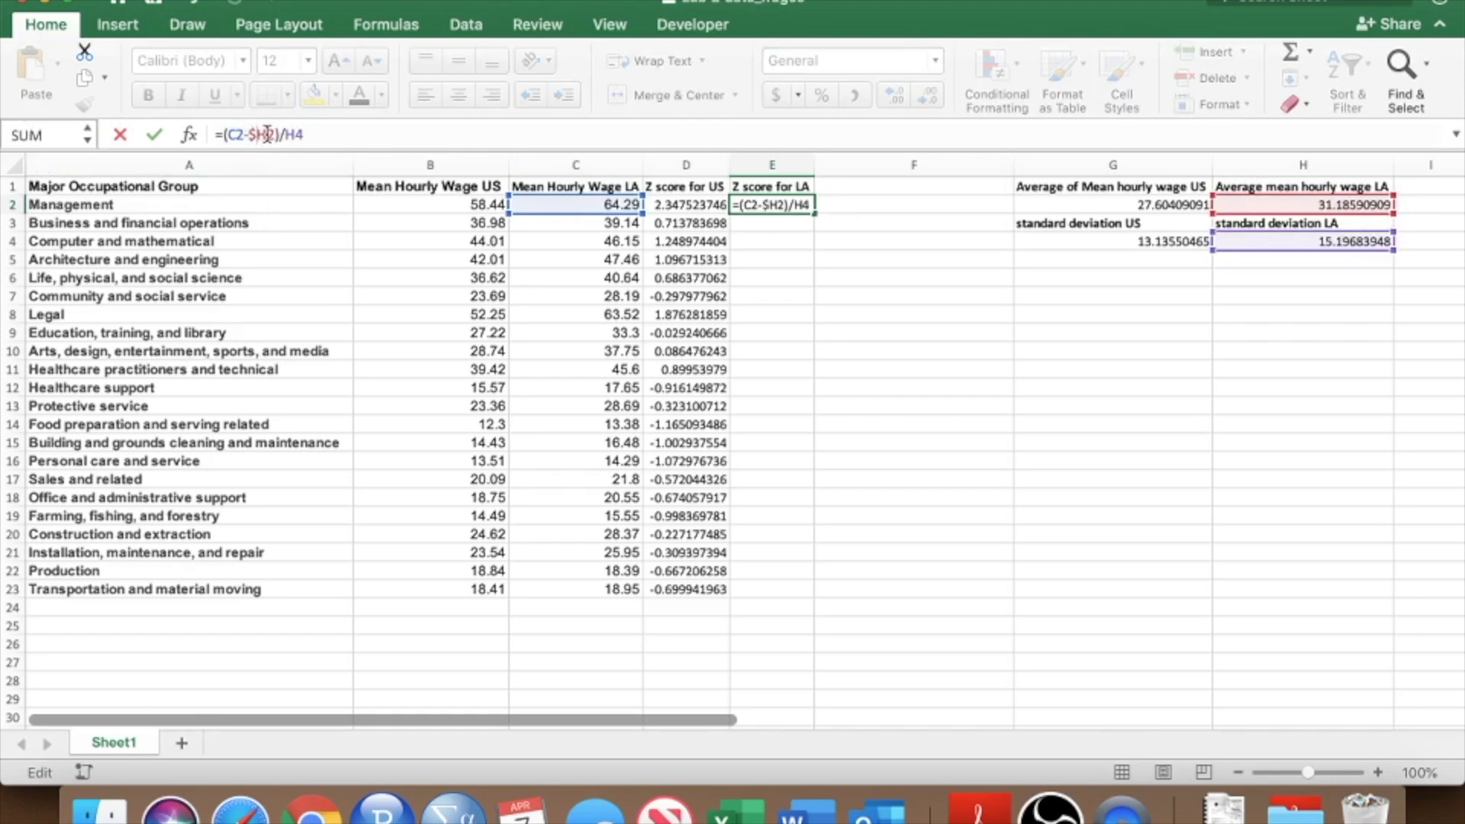
pyautogui.write('$2)/')
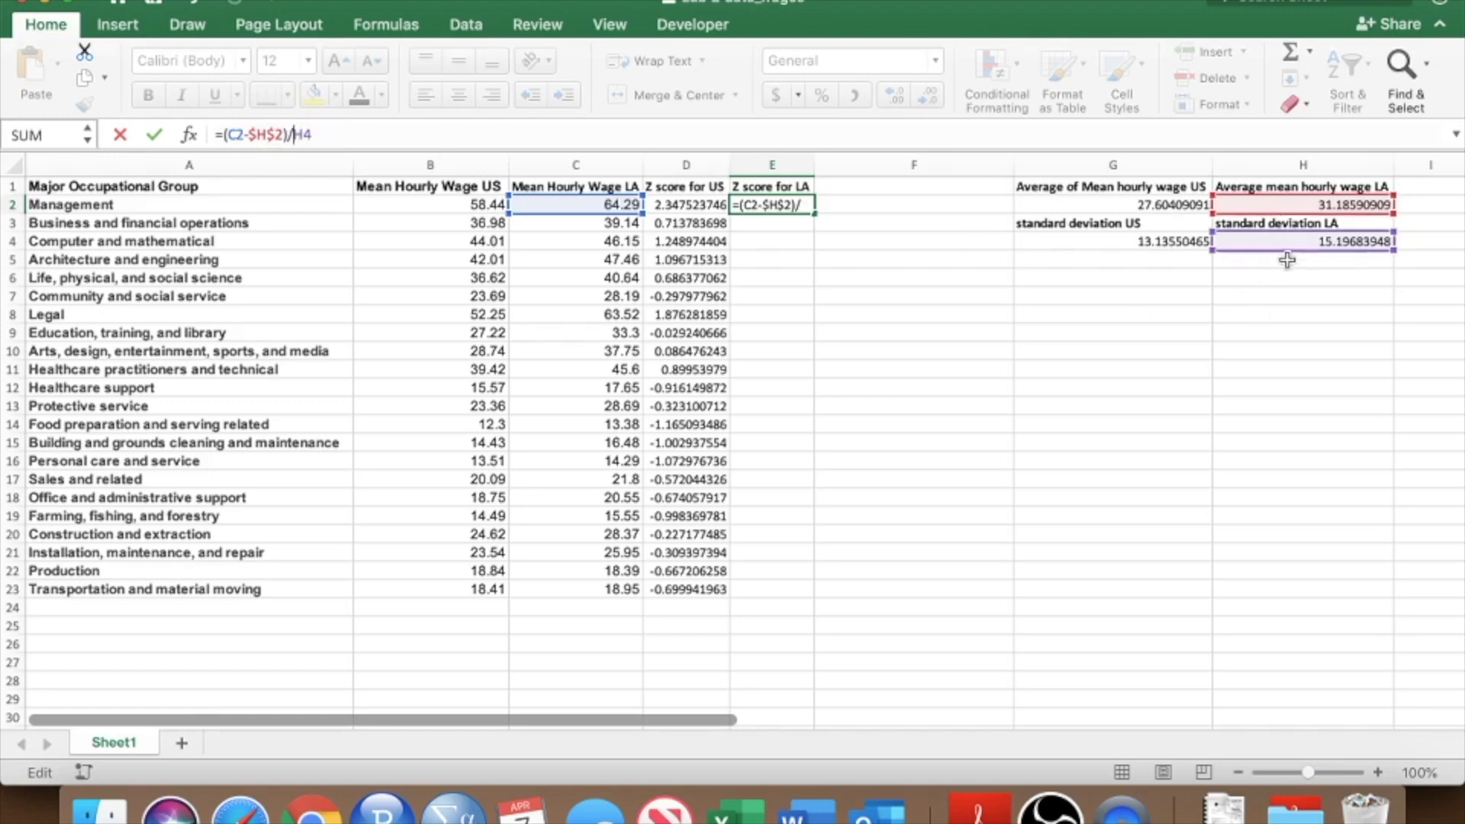
pyautogui.write('$H$')
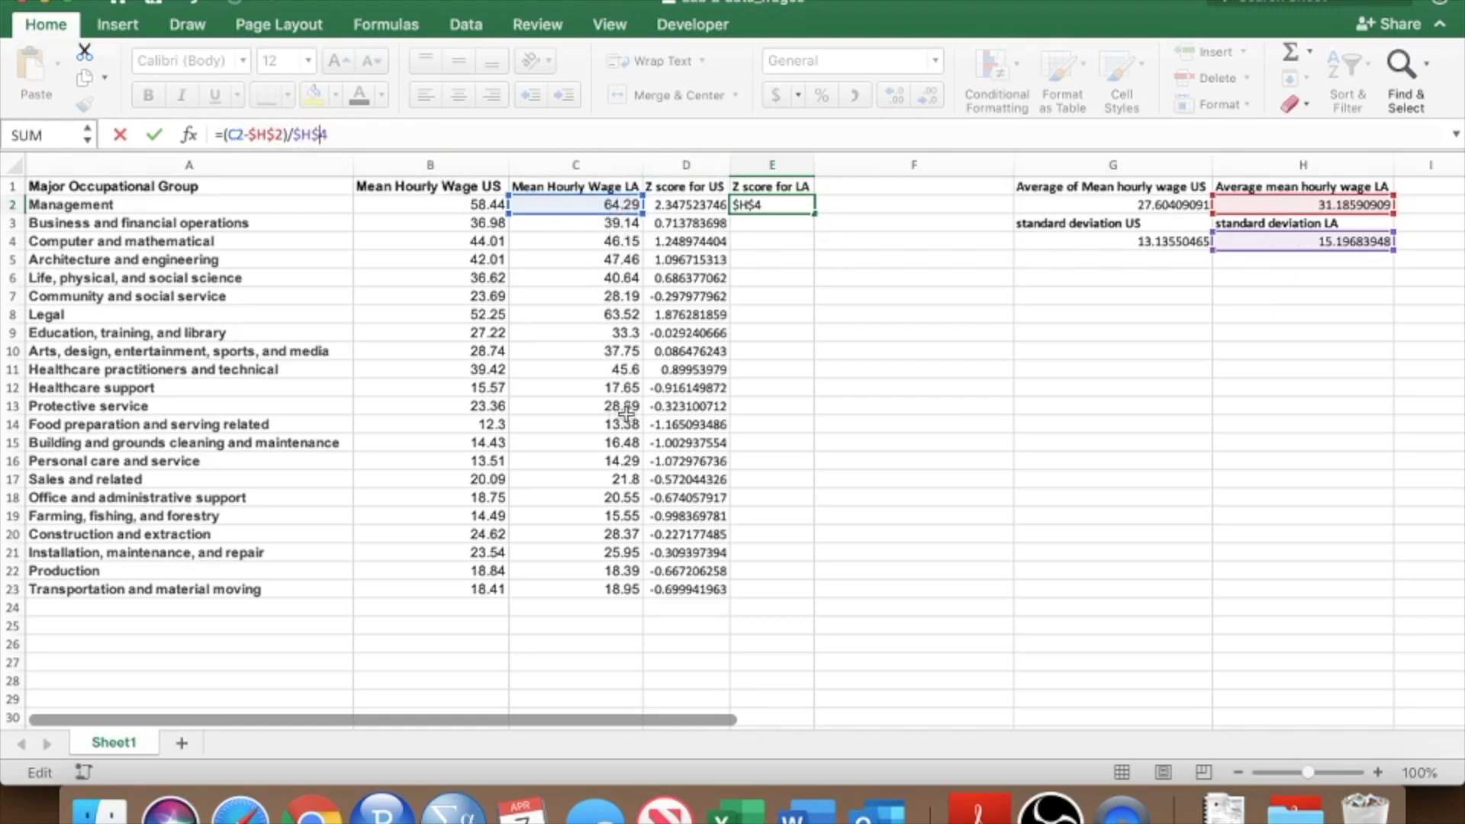
pyautogui.press('Return')
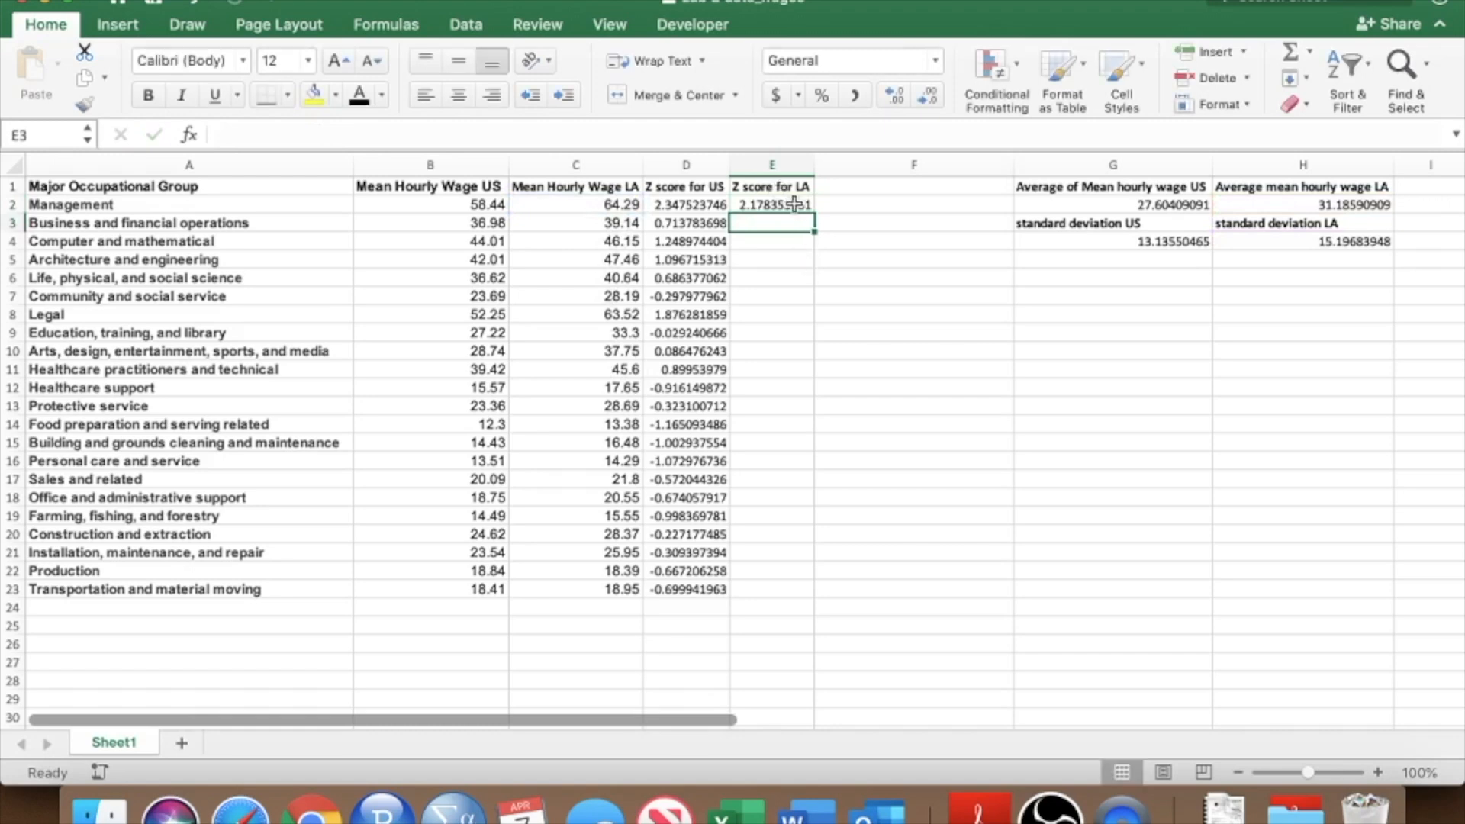
# Fill the LA z-score formula from E2 down through E23.
pyautogui.click(804, 206)
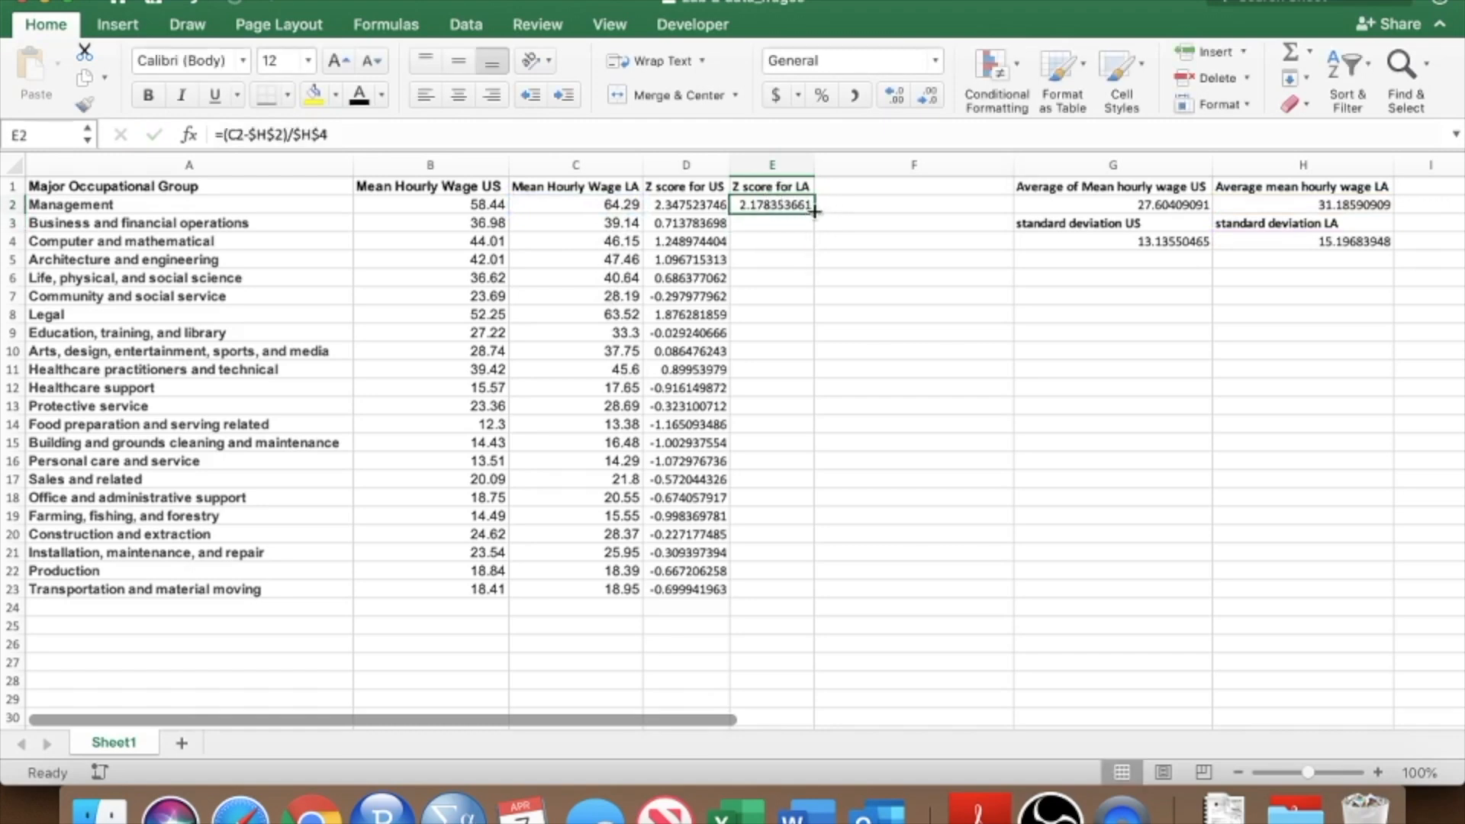
pyautogui.moveTo(814, 211); pyautogui.dragTo(814, 211)
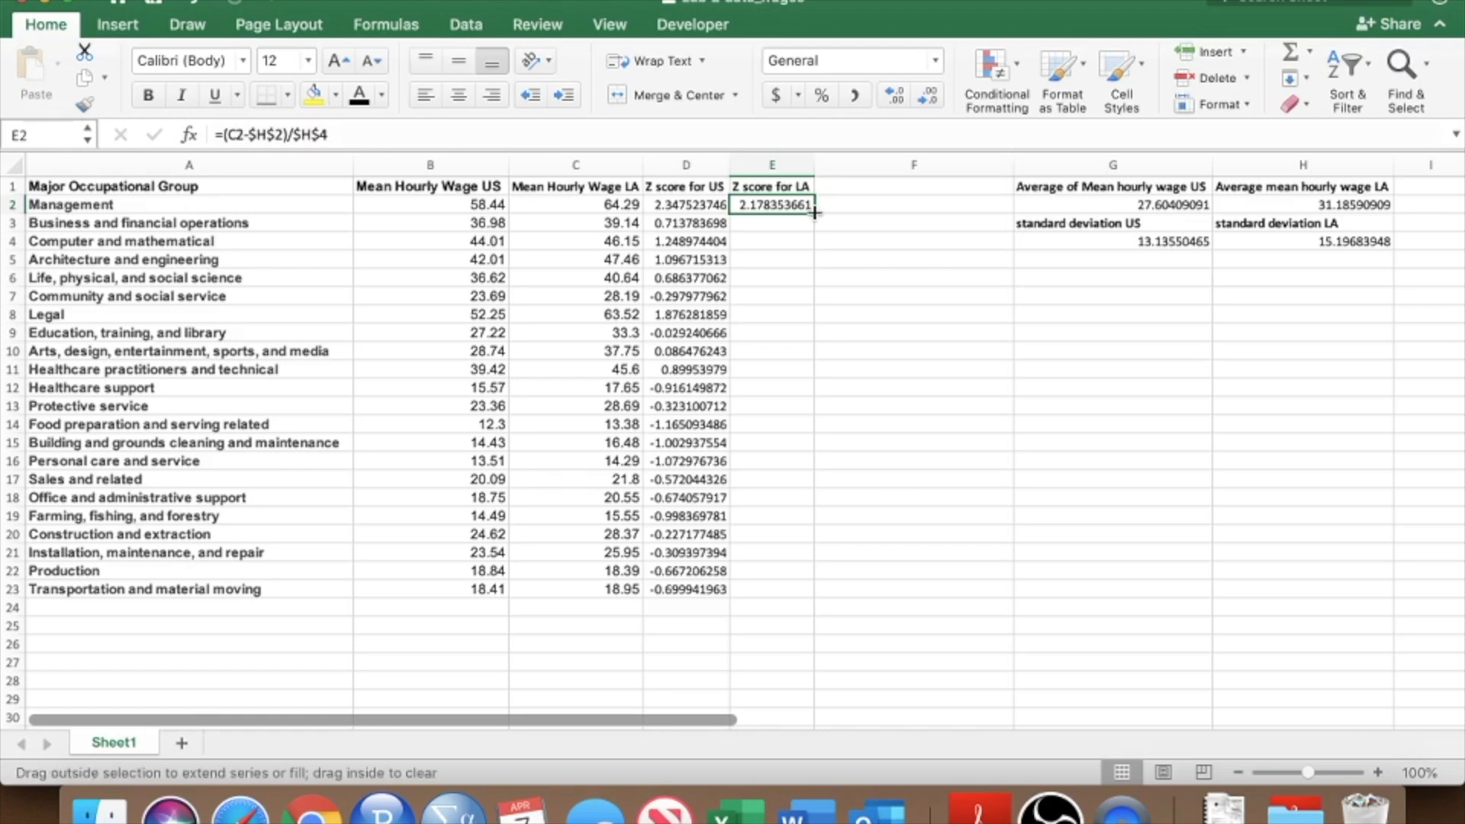
pyautogui.moveTo(814, 213); pyautogui.dragTo(815, 601)
pyautogui.click(810, 595)
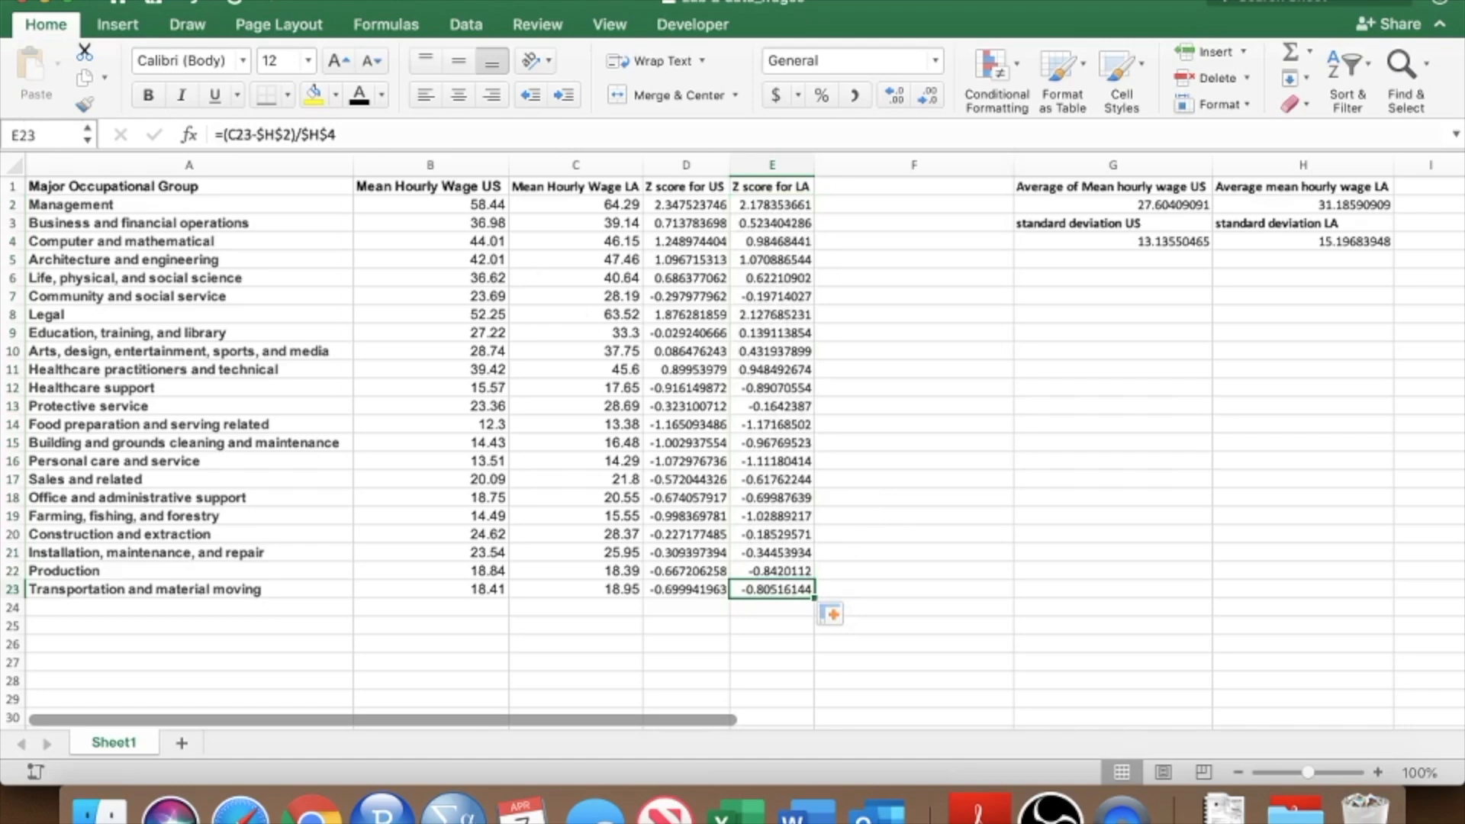
# Save the workbook.
pyautogui.click(132, 1)
pyautogui.click(145, 116)
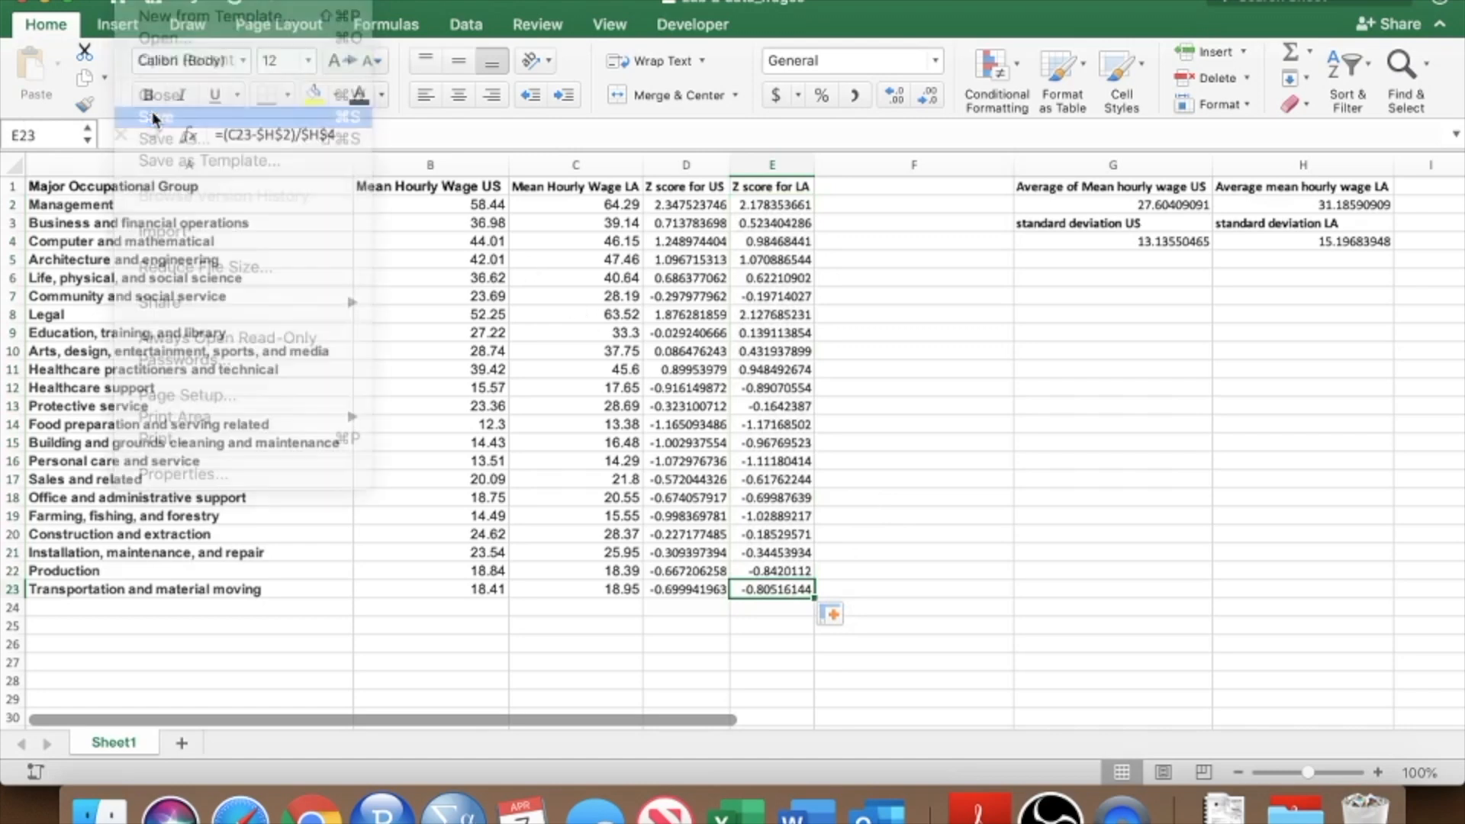
pyautogui.click(721, 385)
pyautogui.click(928, 425)
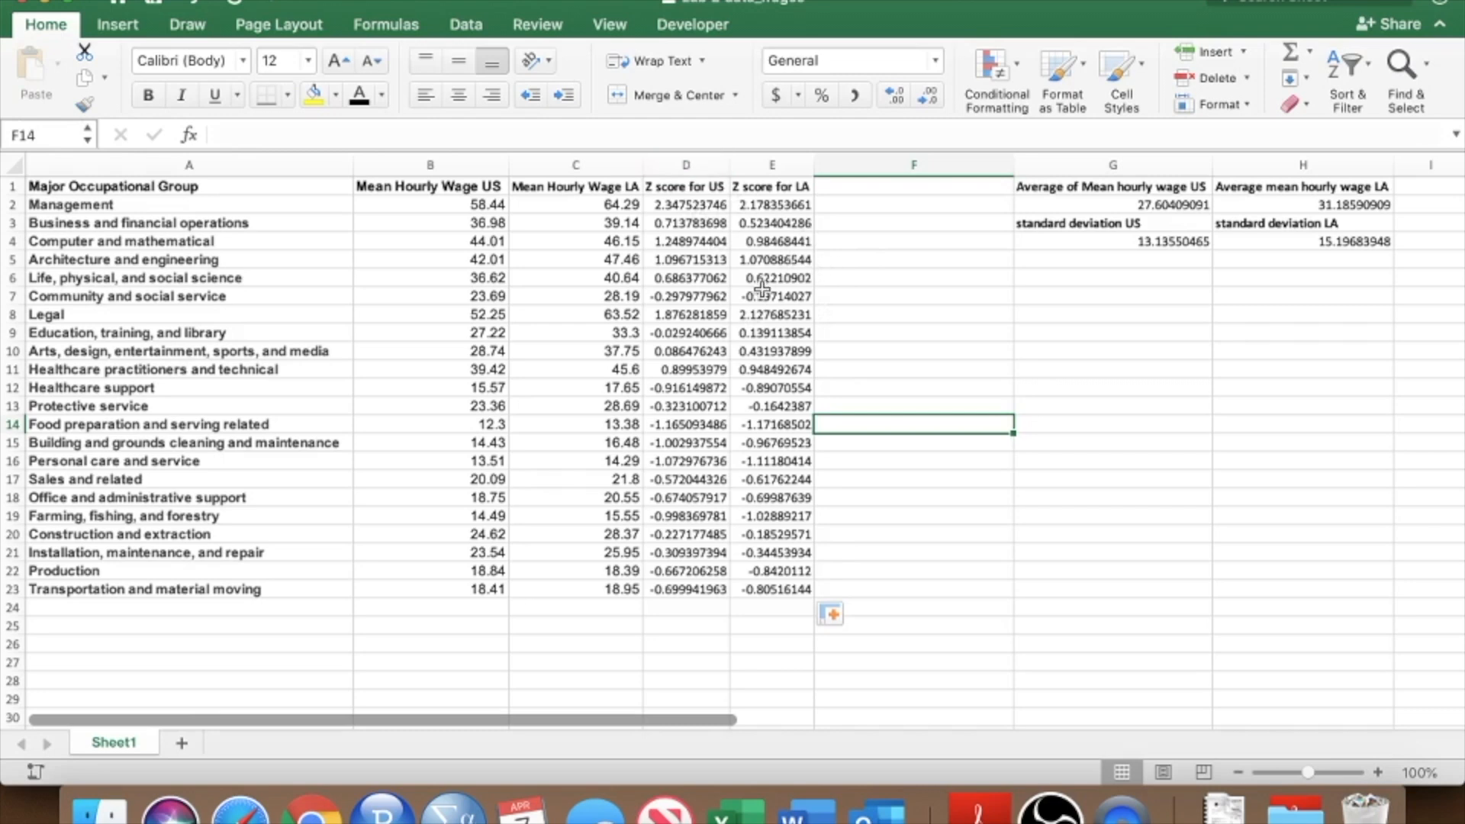
# Review the US and LA z-score formulas and values across the occupational groups.
pyautogui.click(696, 203)
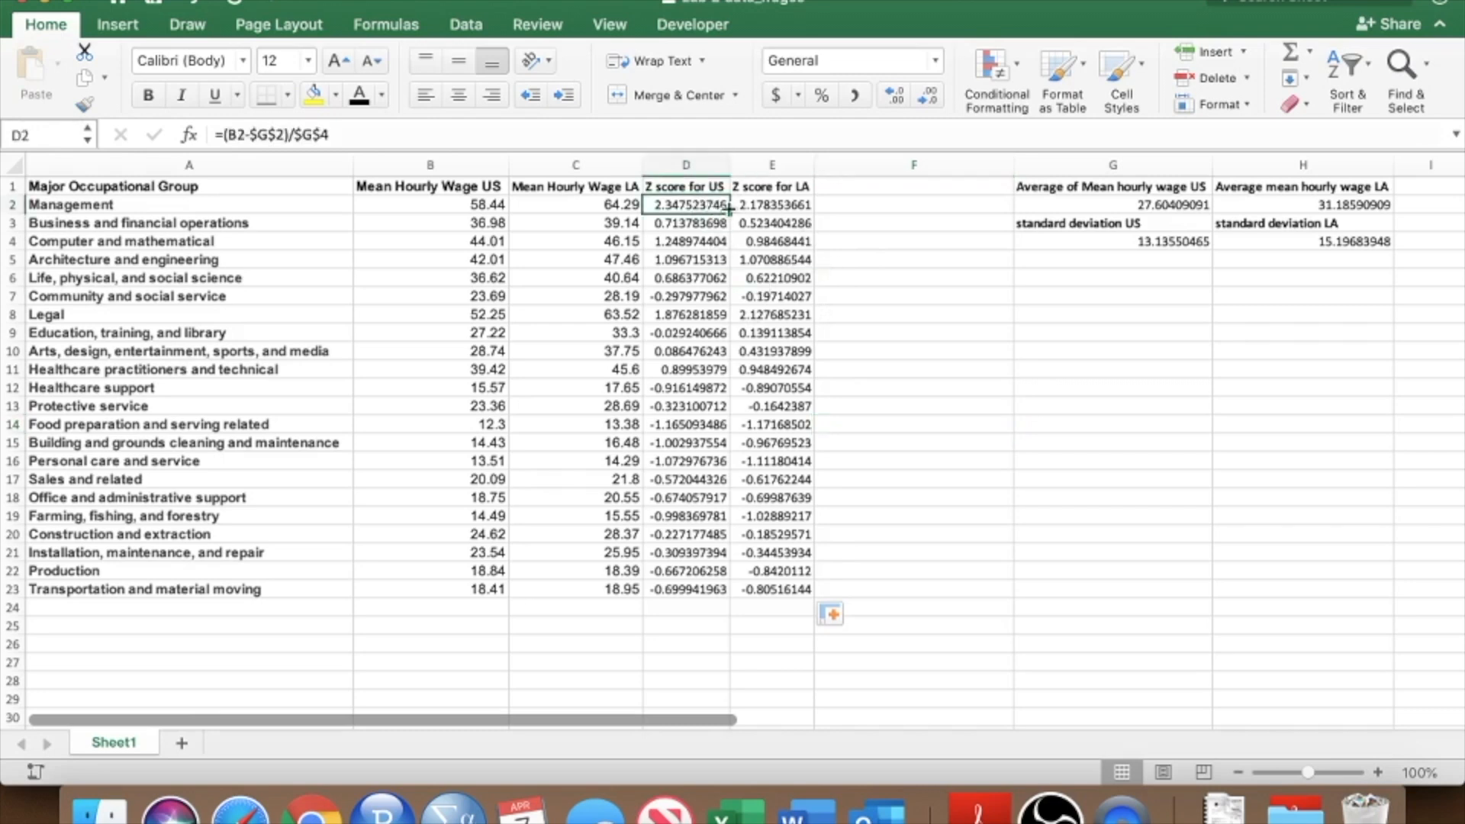
pyautogui.click(778, 208)
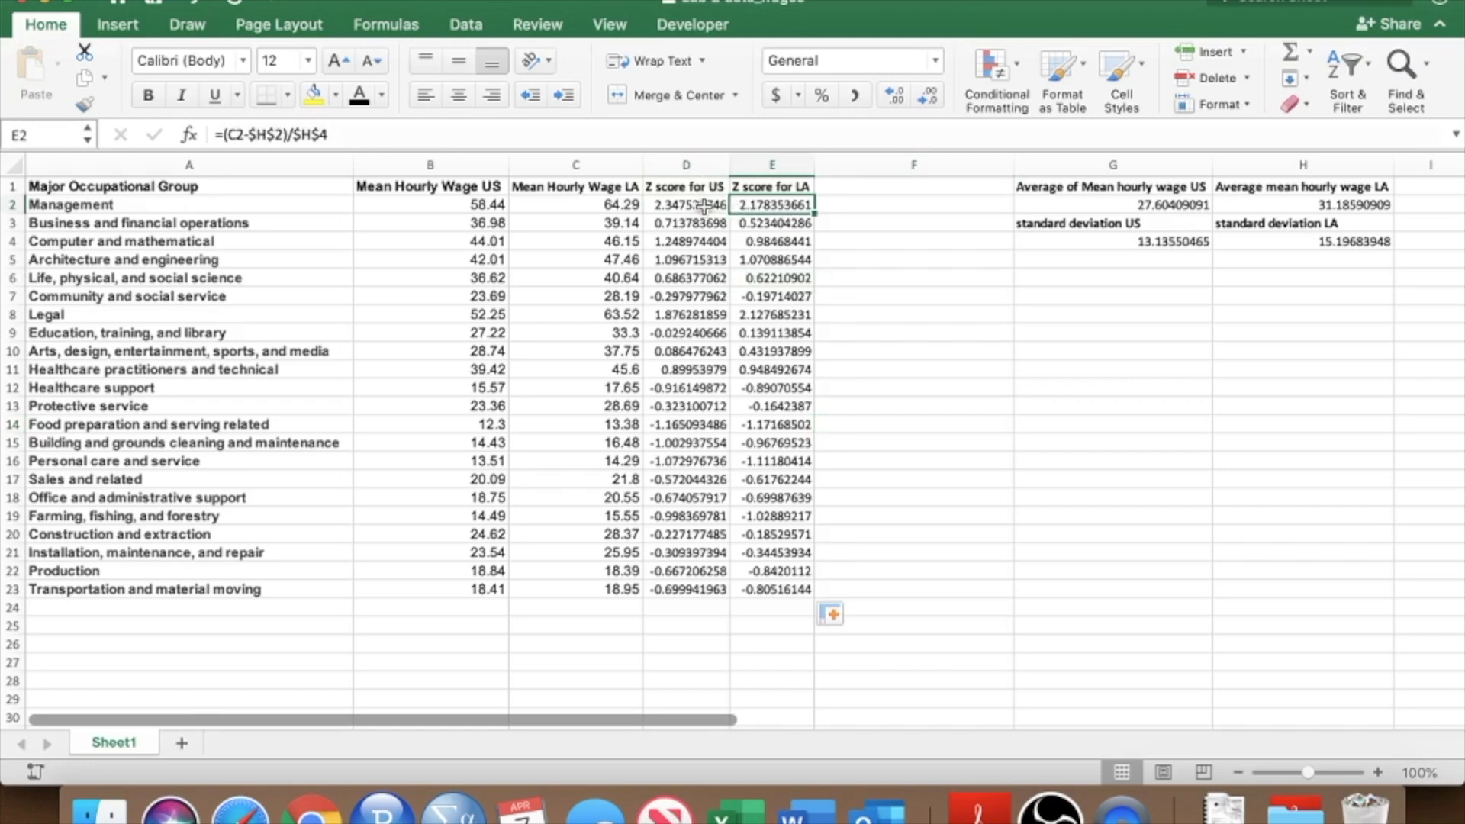
pyautogui.click(704, 206)
pyautogui.moveTo(704, 206); pyautogui.dragTo(706, 313)
pyautogui.click(208, 201)
pyautogui.moveTo(208, 201); pyautogui.dragTo(240, 426)
pyautogui.moveTo(703, 205); pyautogui.dragTo(702, 261)
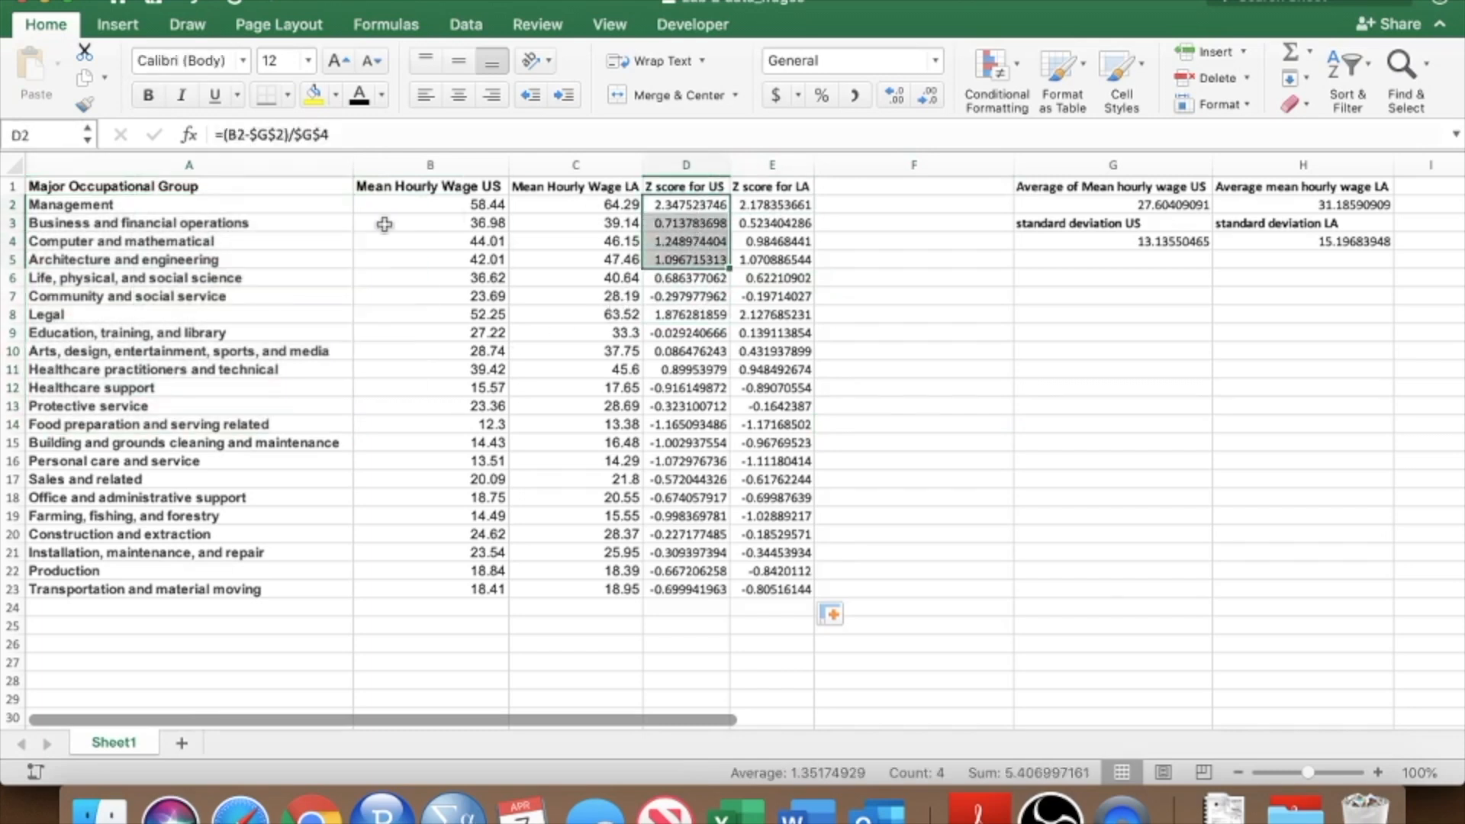
pyautogui.click(197, 216)
pyautogui.click(198, 206)
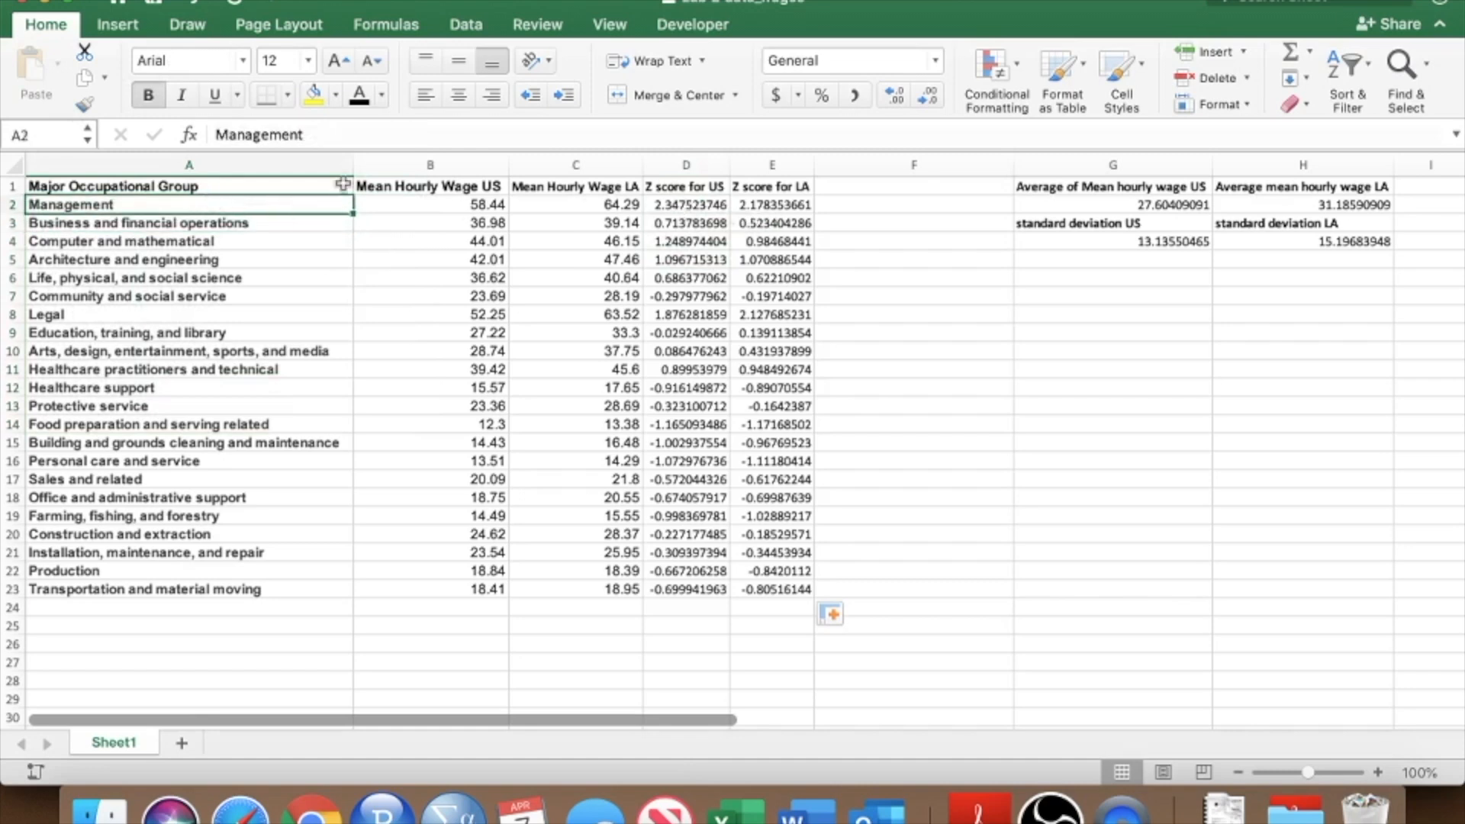
pyautogui.click(694, 203)
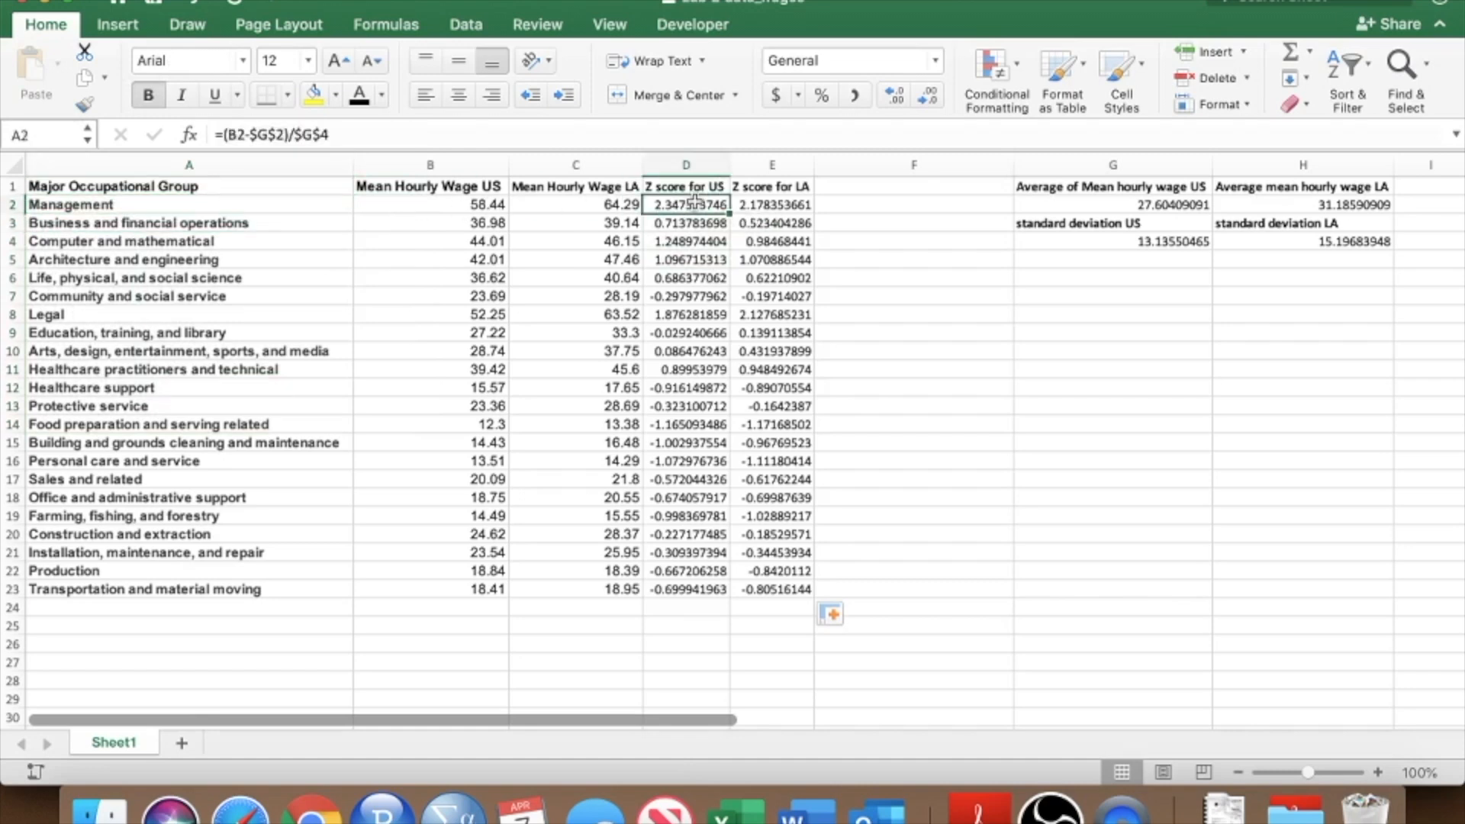
pyautogui.moveTo(720, 205); pyautogui.dragTo(794, 205)
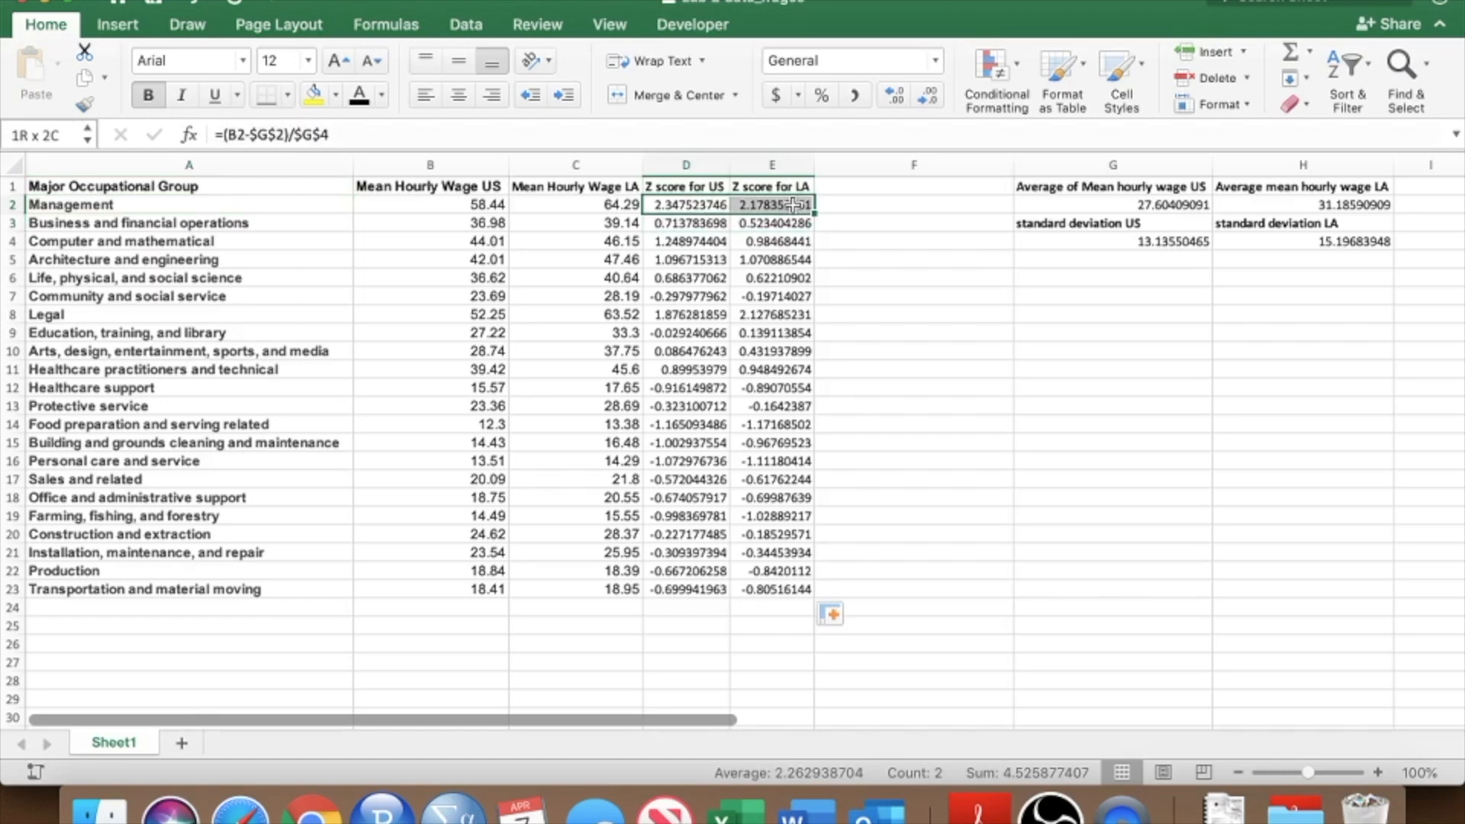
# Compare the US and LA z-scores in the arts, design, entertainment, sports and media row and nearby occupational groups.
pyautogui.moveTo(793, 205); pyautogui.dragTo(793, 205)
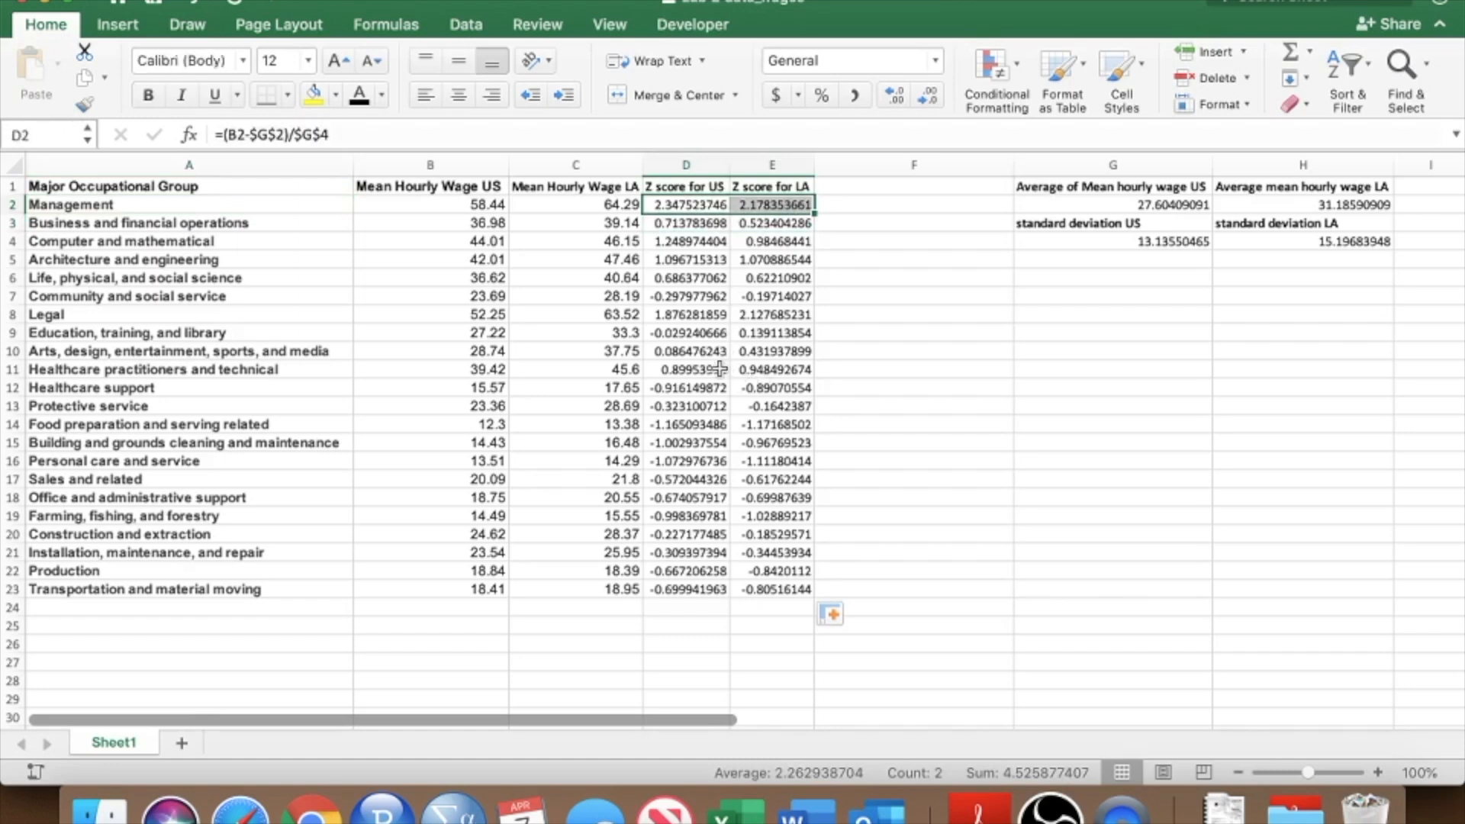
pyautogui.click(711, 353)
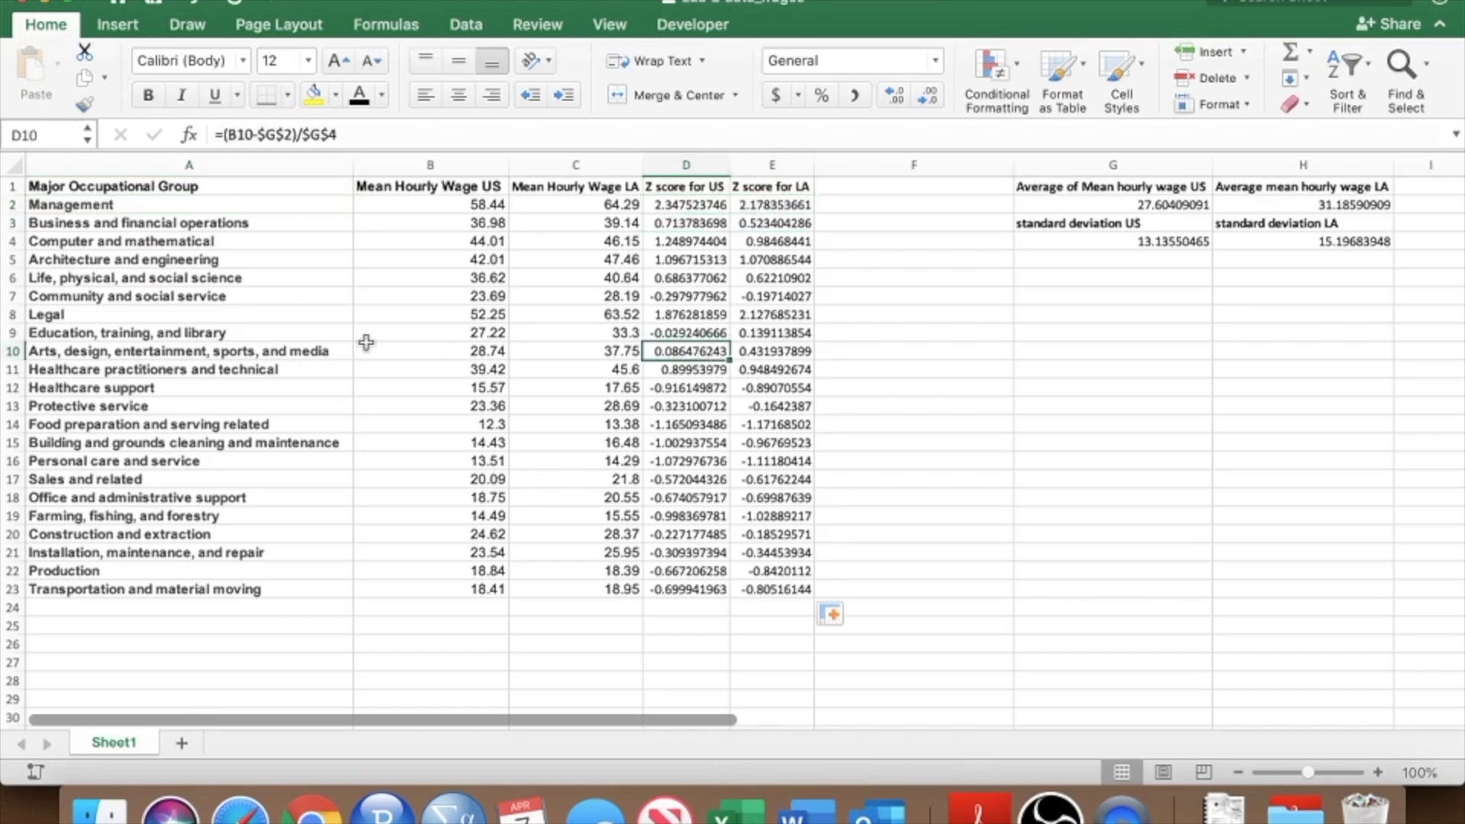
pyautogui.click(281, 351)
pyautogui.moveTo(338, 356); pyautogui.dragTo(780, 351)
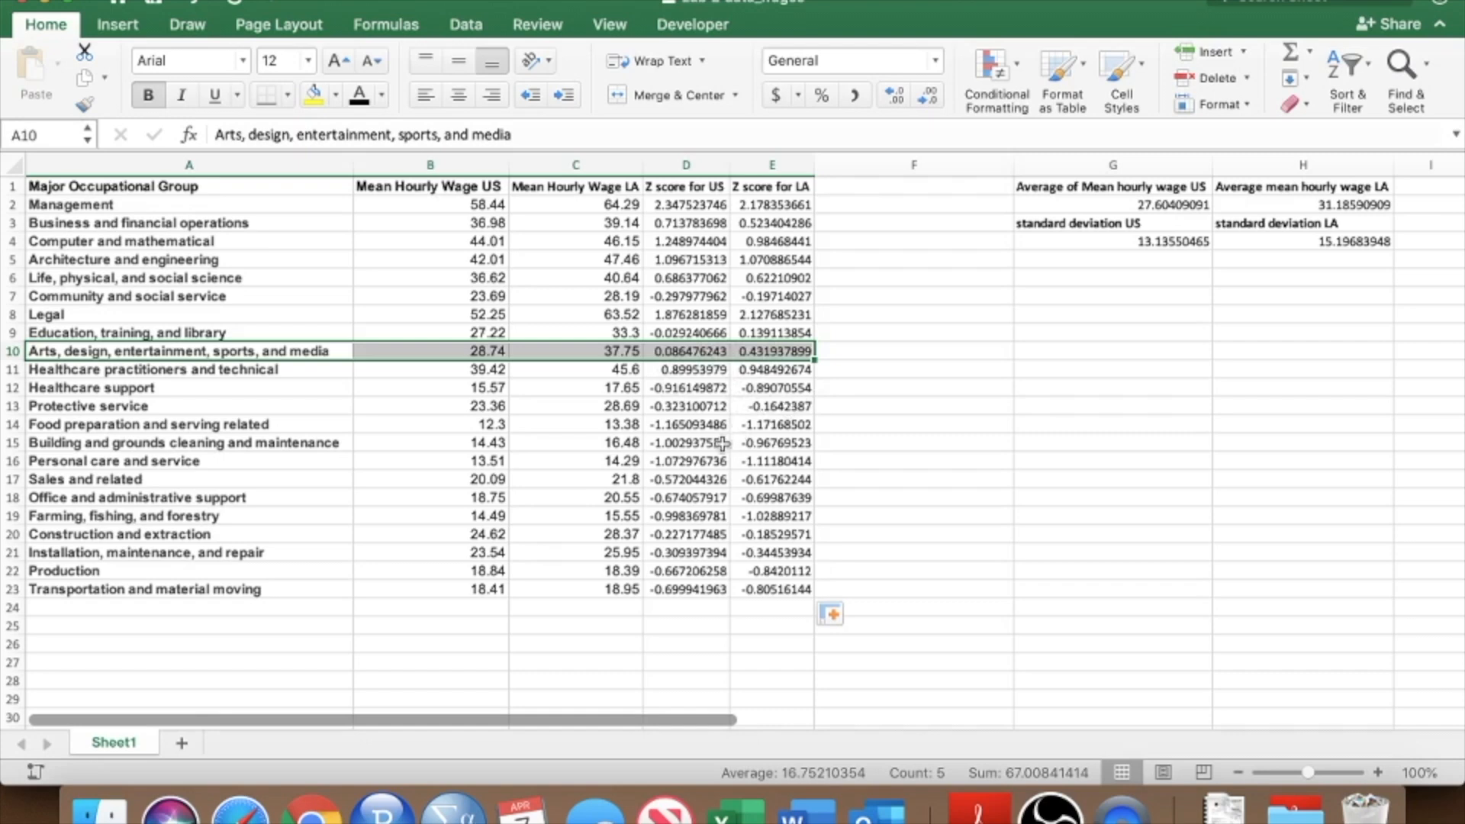
pyautogui.moveTo(699, 458); pyautogui.dragTo(754, 459)
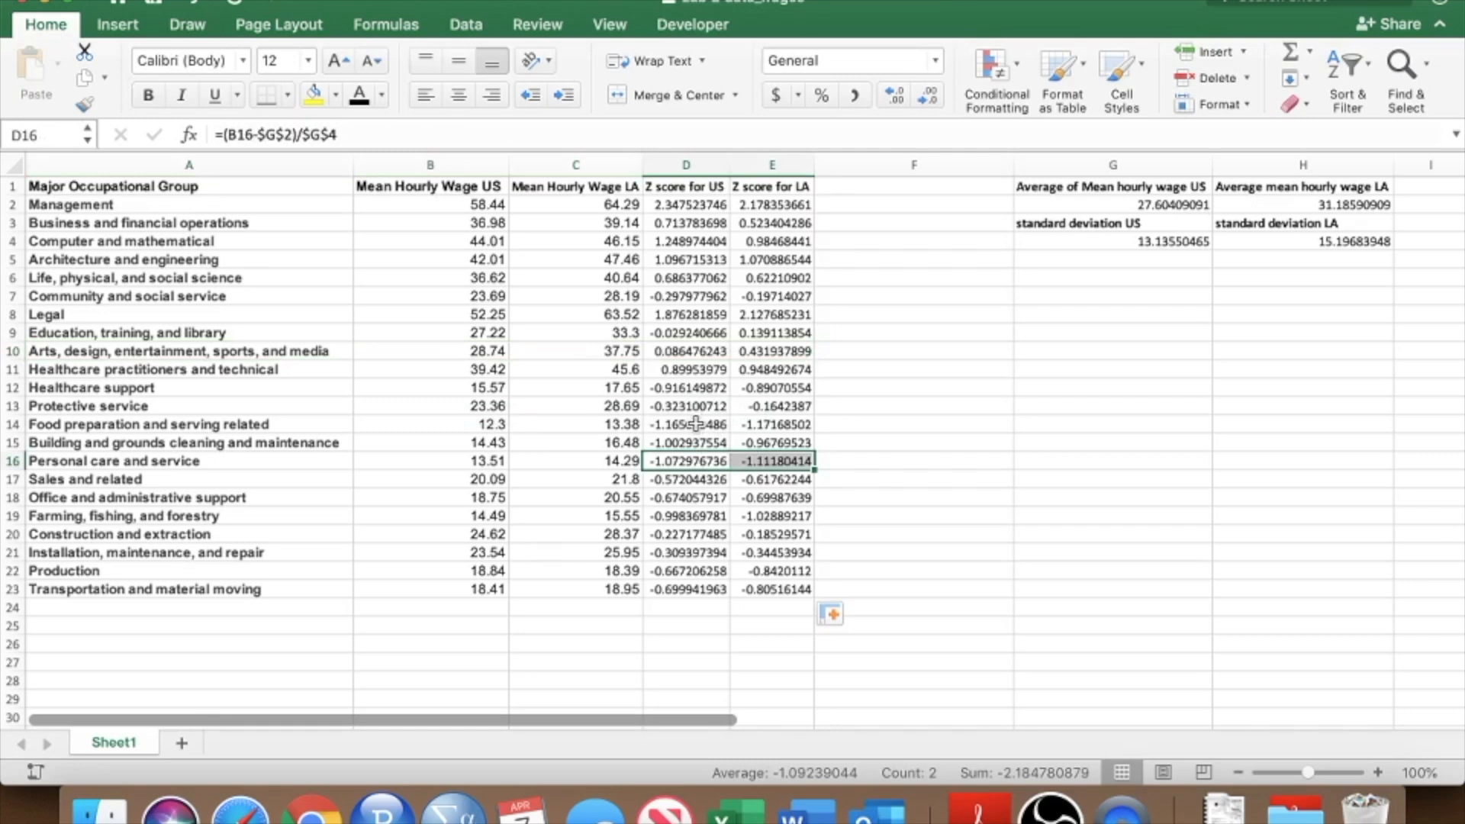
pyautogui.moveTo(686, 425); pyautogui.dragTo(786, 428)
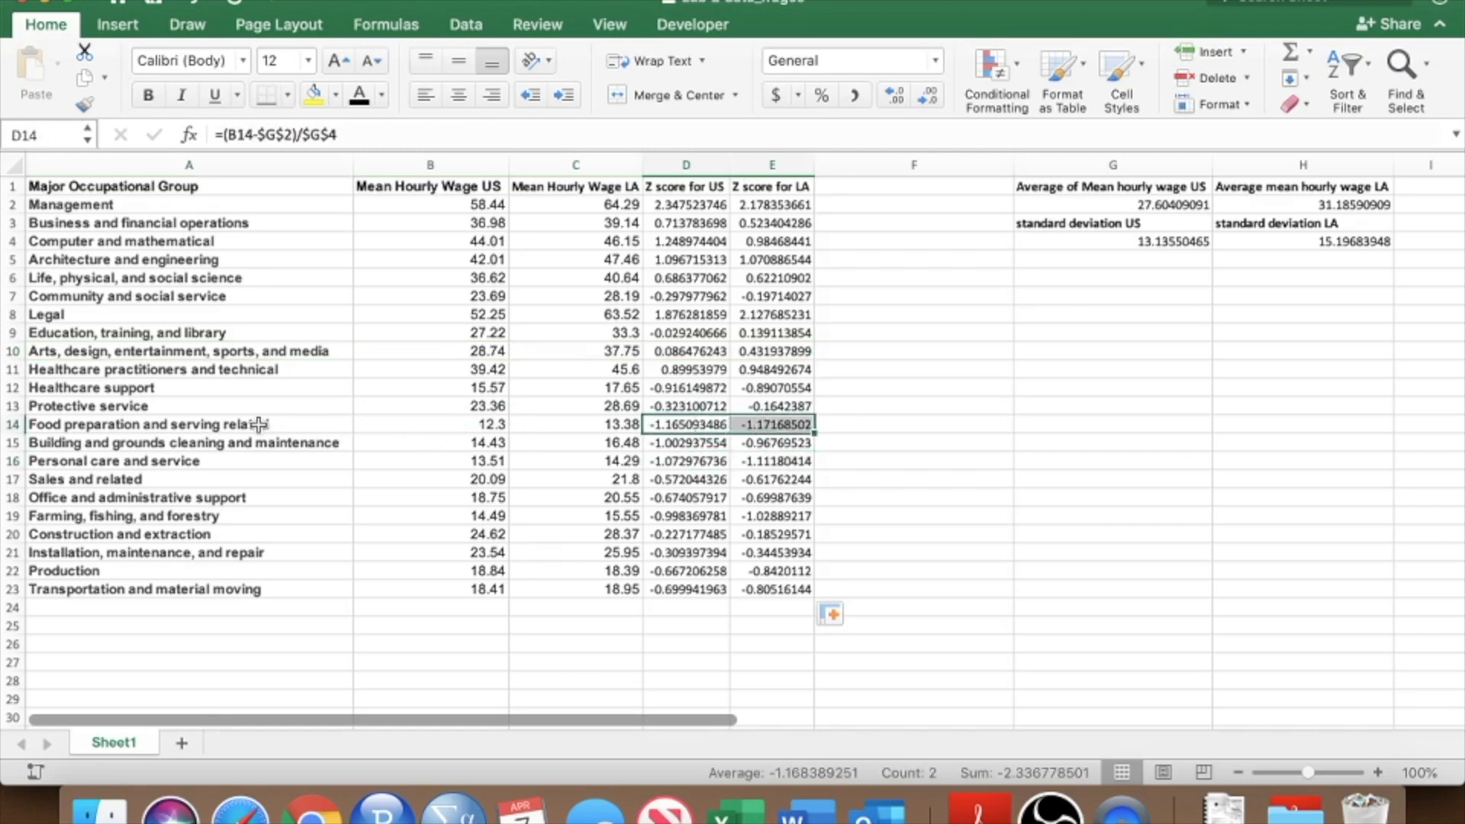
# Examine the food preparation and serving row's wages and z-scores, then the full list of occupational groups.
pyautogui.click(298, 422)
pyautogui.moveTo(298, 423); pyautogui.dragTo(766, 425)
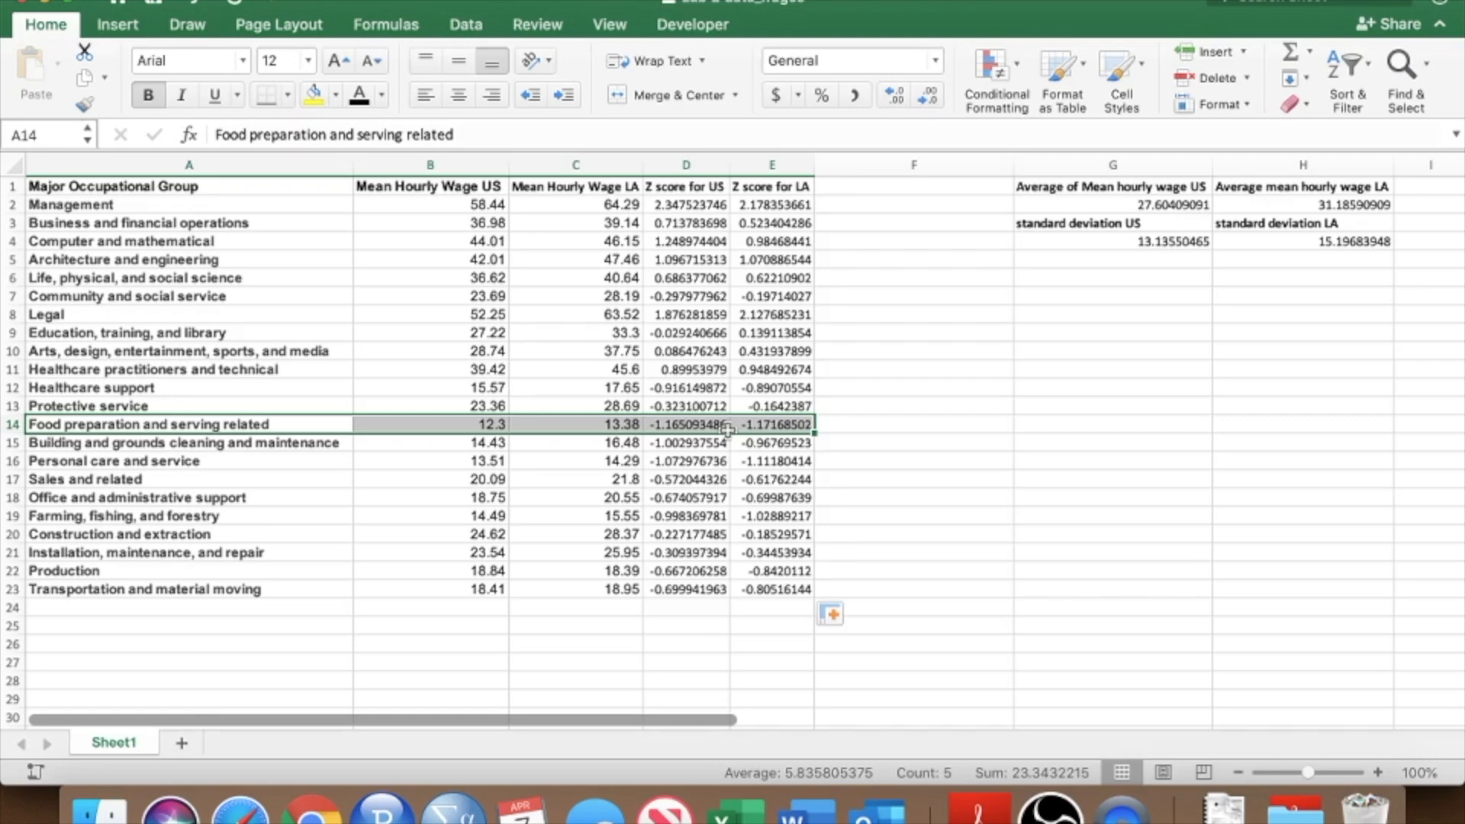
pyautogui.click(873, 423)
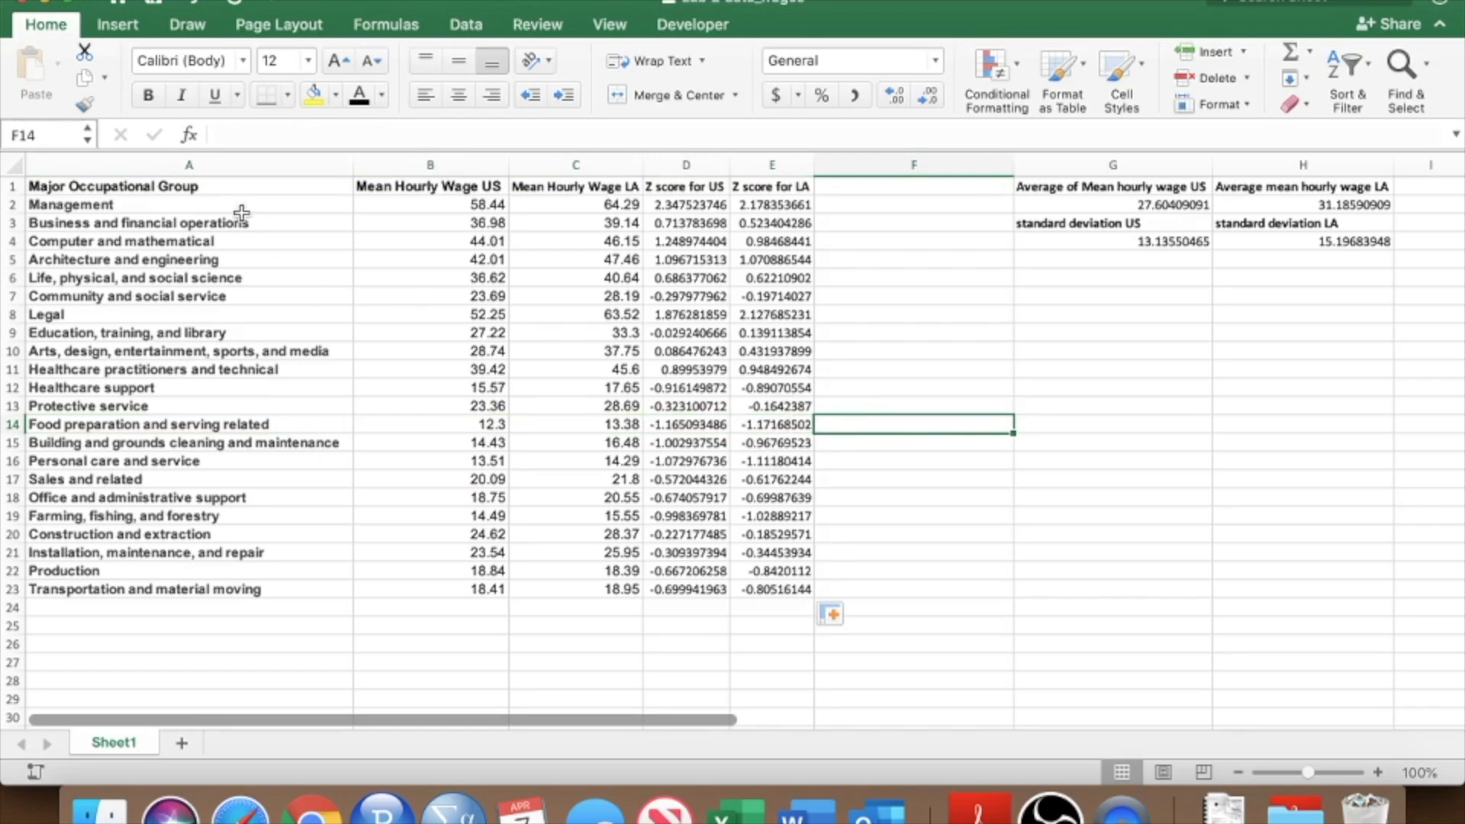
pyautogui.moveTo(232, 203); pyautogui.dragTo(226, 587)
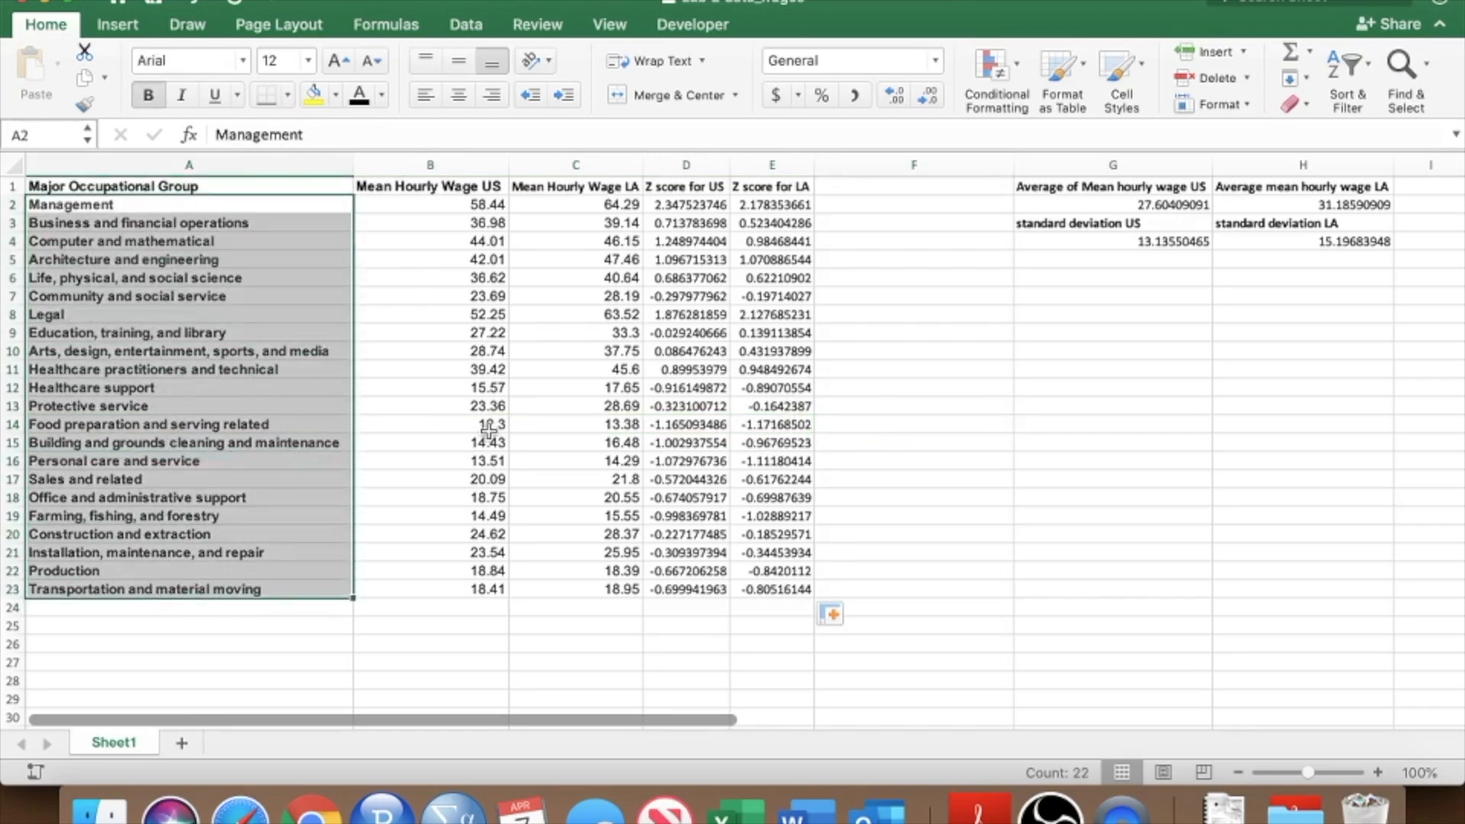
pyautogui.click(753, 294)
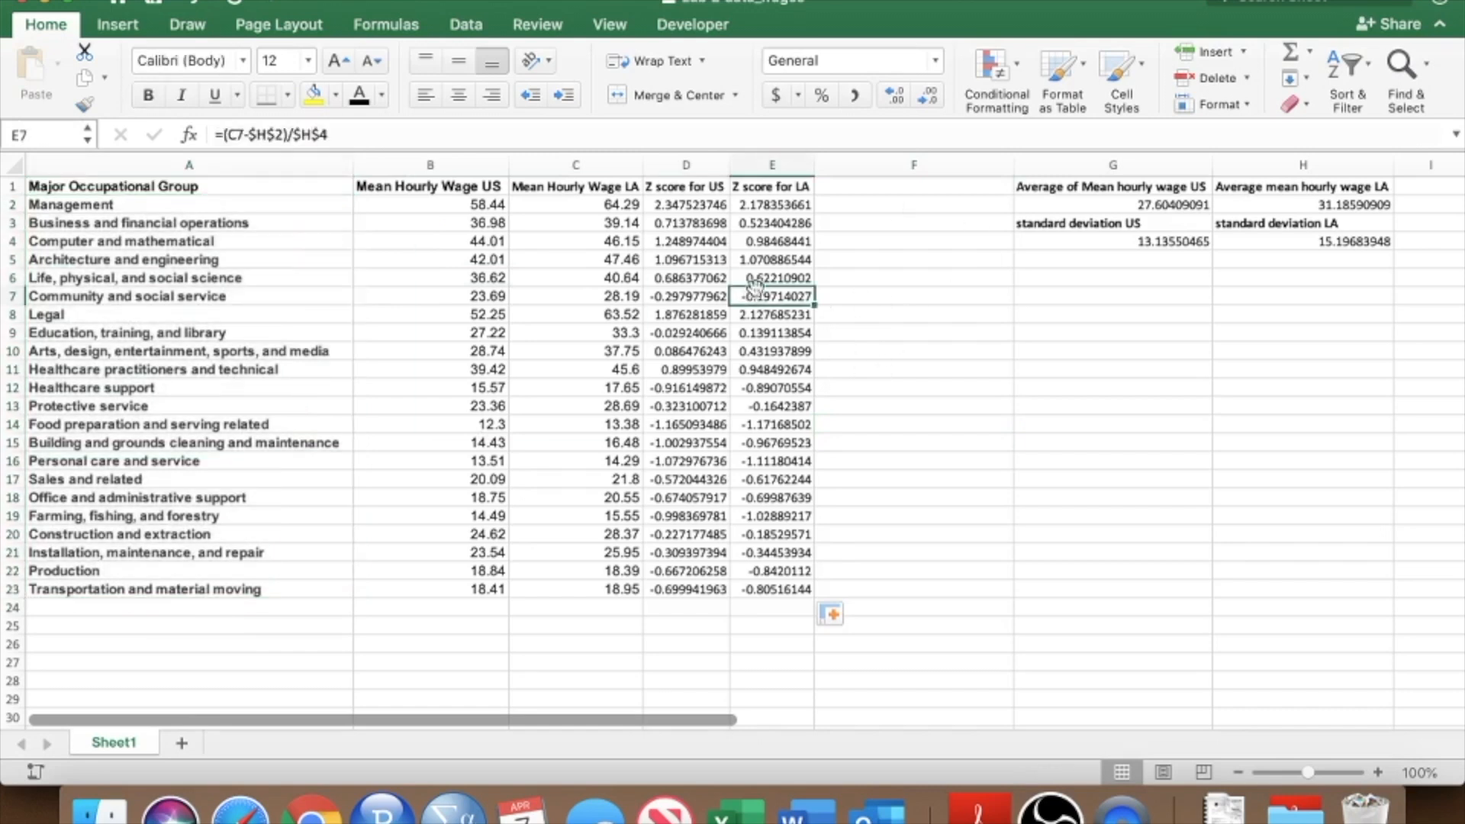